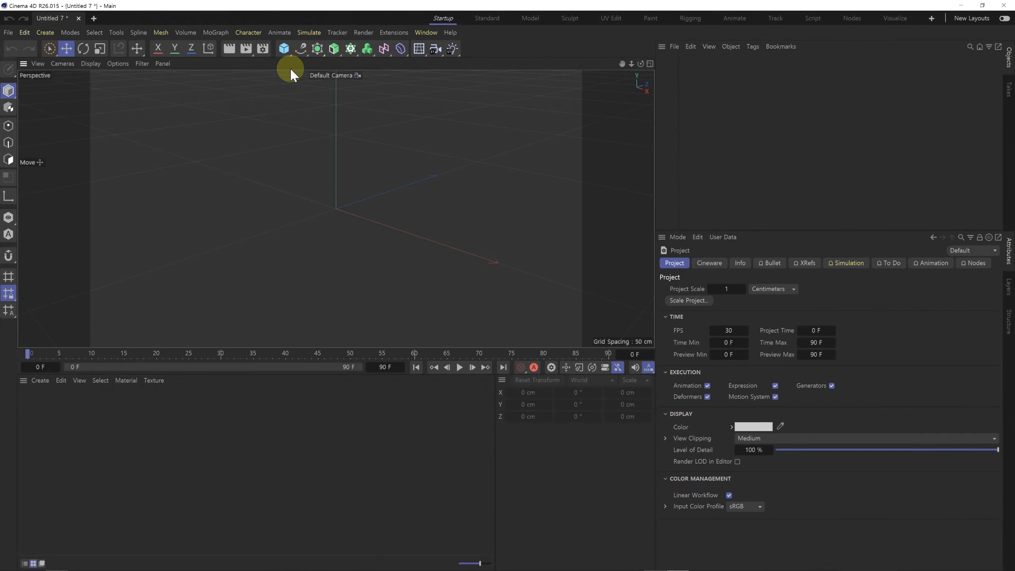
# Step: Create a Plane primitive and show it in the viewport with Gouraud Shading (Lines)
pyautogui.click(284, 48)
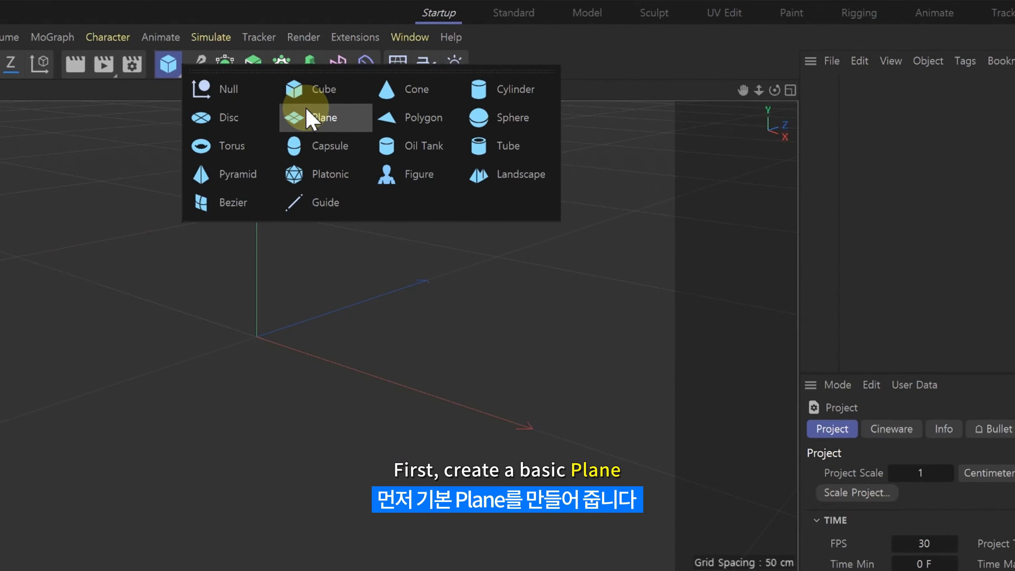
pyautogui.click(303, 116)
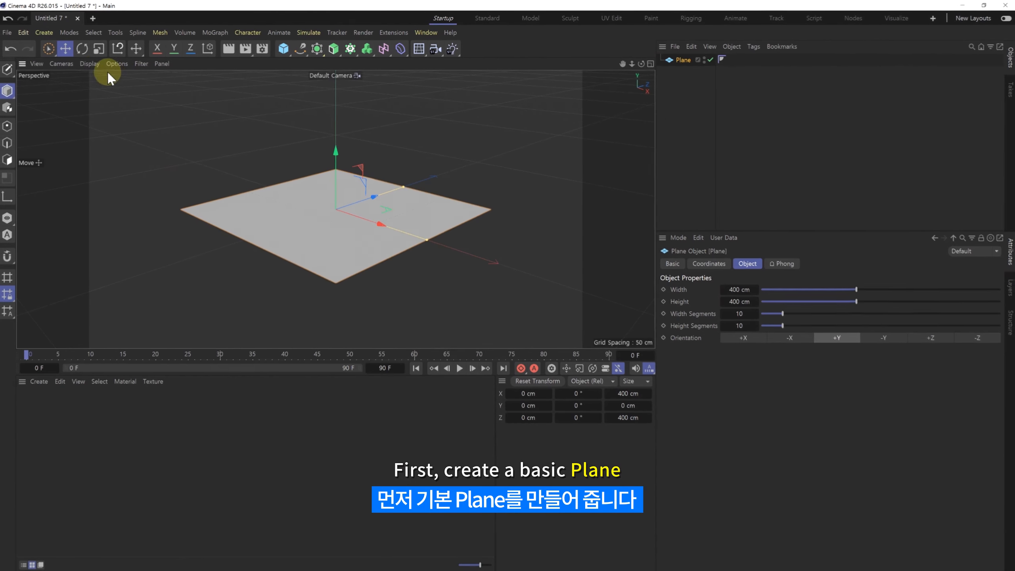
pyautogui.click(91, 64)
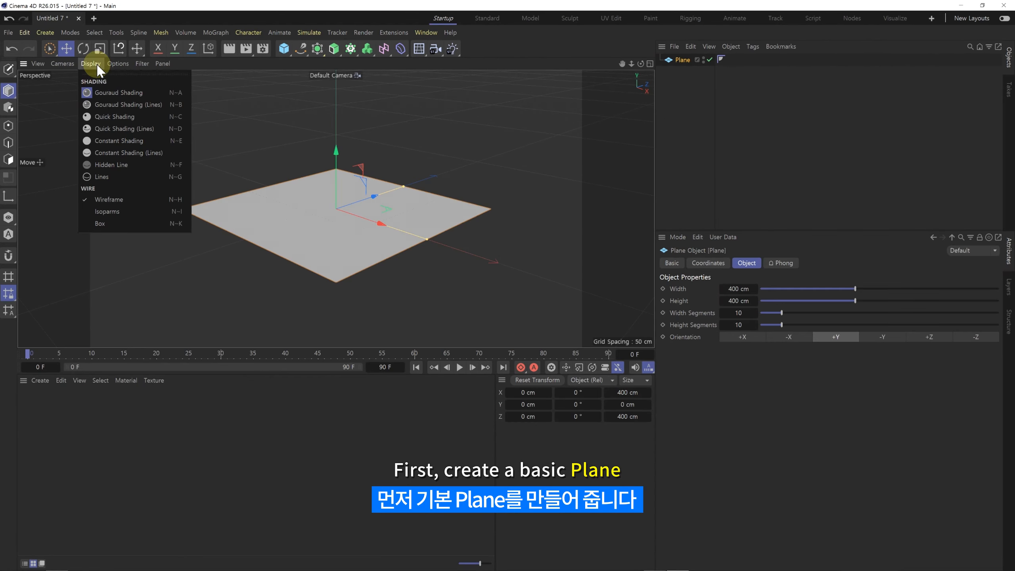
pyautogui.click(108, 100)
pyautogui.scroll(1, 334, 211)
pyautogui.keyDown('alt'); pyautogui.moveTo(335, 211); pyautogui.dragTo(324, 221); pyautogui.keyUp('alt')
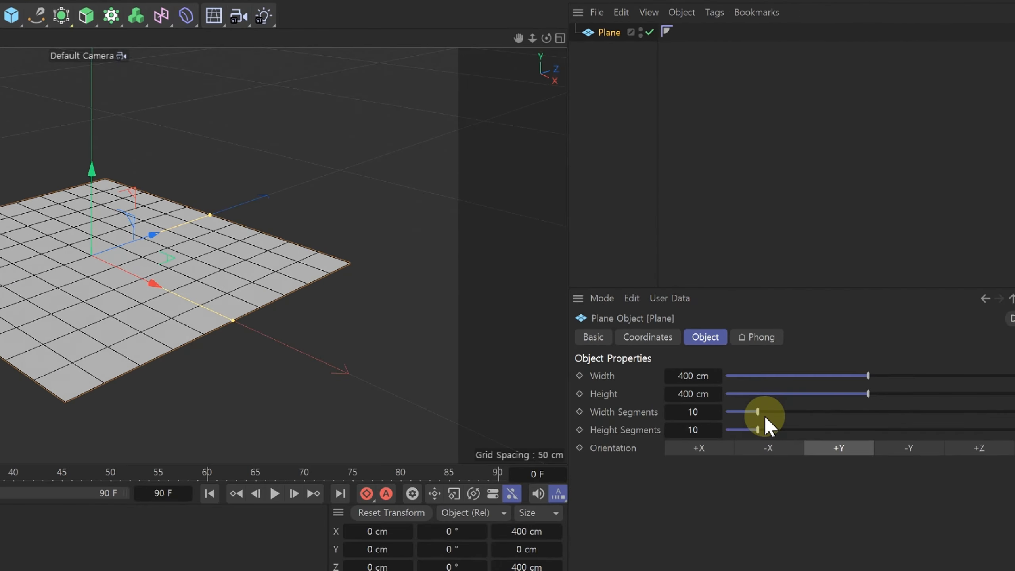
# Step: Set the plane's Width Segments to 1 and its Height to 5000 cm
pyautogui.moveTo(781, 314); pyautogui.dragTo(781, 313)
pyautogui.moveTo(758, 415); pyautogui.dragTo(720, 417)
pyautogui.click(693, 393)
pyautogui.moveTo(736, 284); pyautogui.dragTo(734, 200)
pyautogui.write('5000')
pyautogui.press('Return')
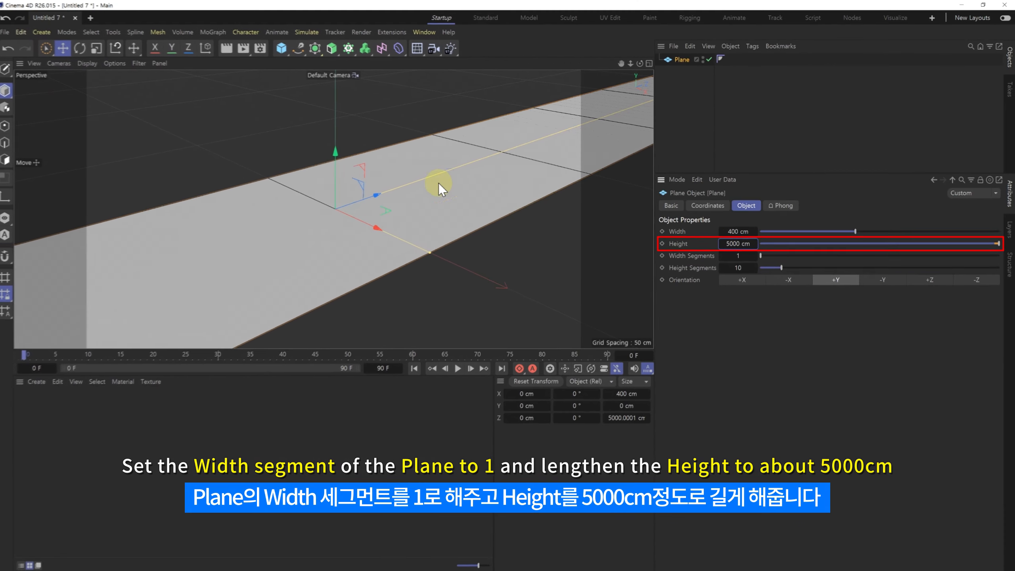
pyautogui.scroll(-10, 443, 188)
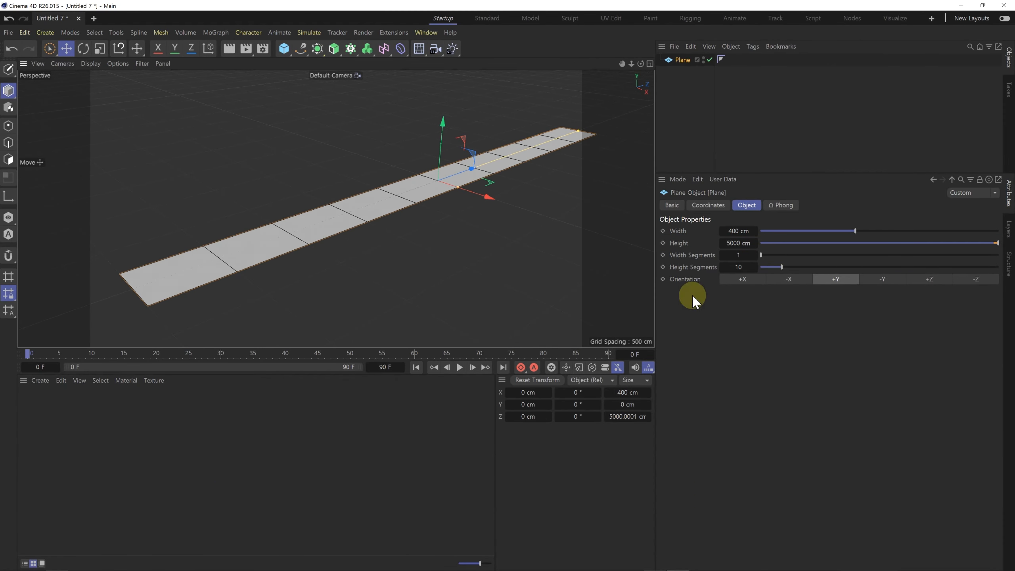
# Step: Set the plane's Height Segments to 30
pyautogui.moveTo(782, 266); pyautogui.dragTo(831, 273)
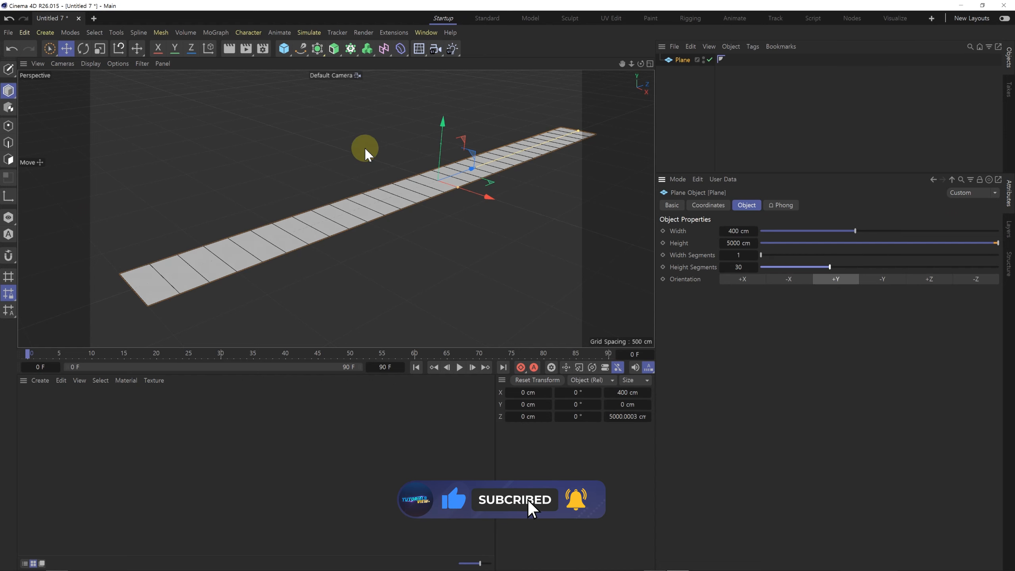
pyautogui.keyDown('alt'); pyautogui.moveTo(365, 215); pyautogui.dragTo(343, 226, button='middle'); pyautogui.keyUp('alt')
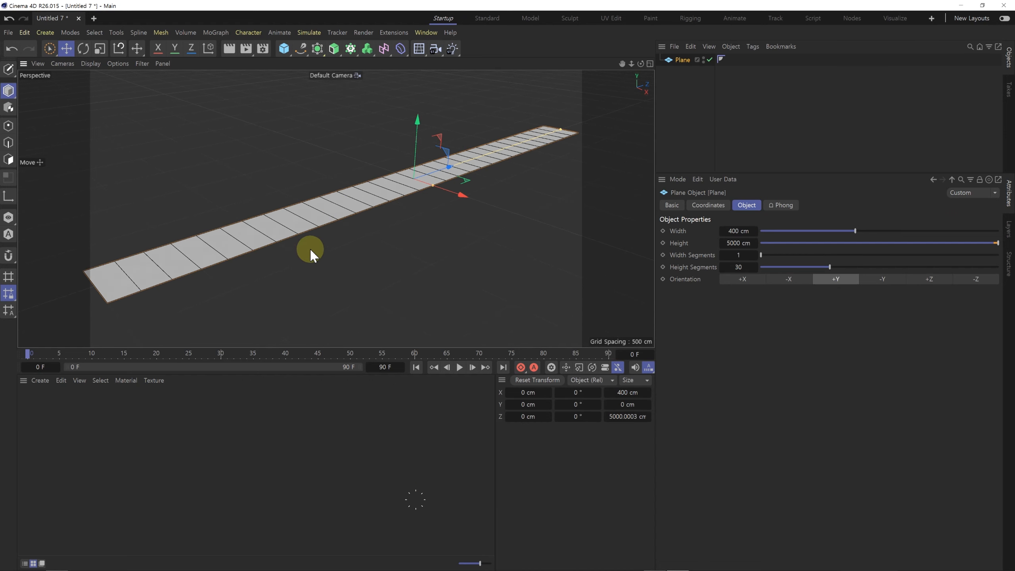
pyautogui.keyDown('alt'); pyautogui.moveTo(318, 232); pyautogui.dragTo(328, 216); pyautogui.keyUp('alt')
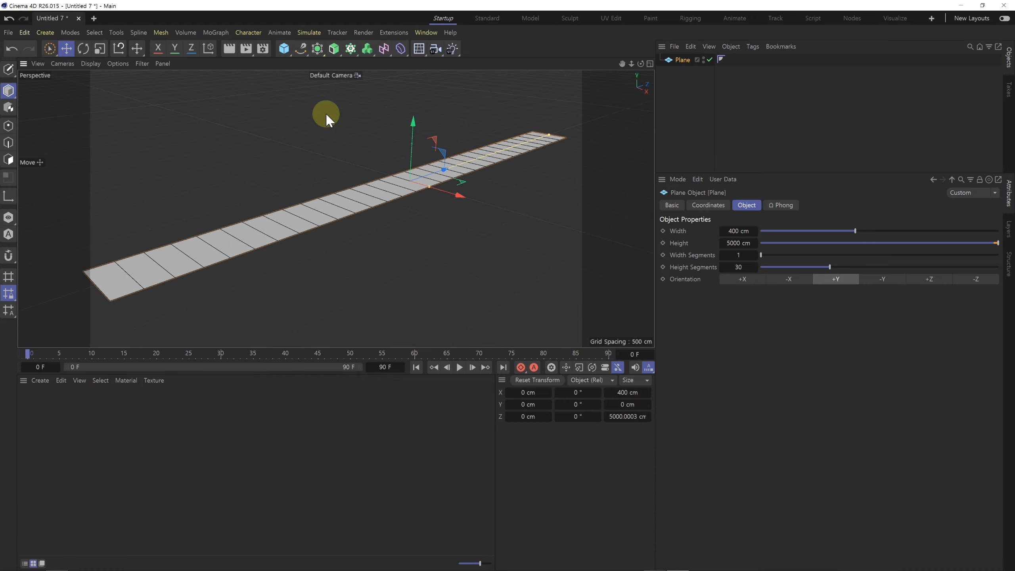
# Step: Add a Rectangle spline and set its Height to 5000 cm to match the plane's length
pyautogui.click(303, 50)
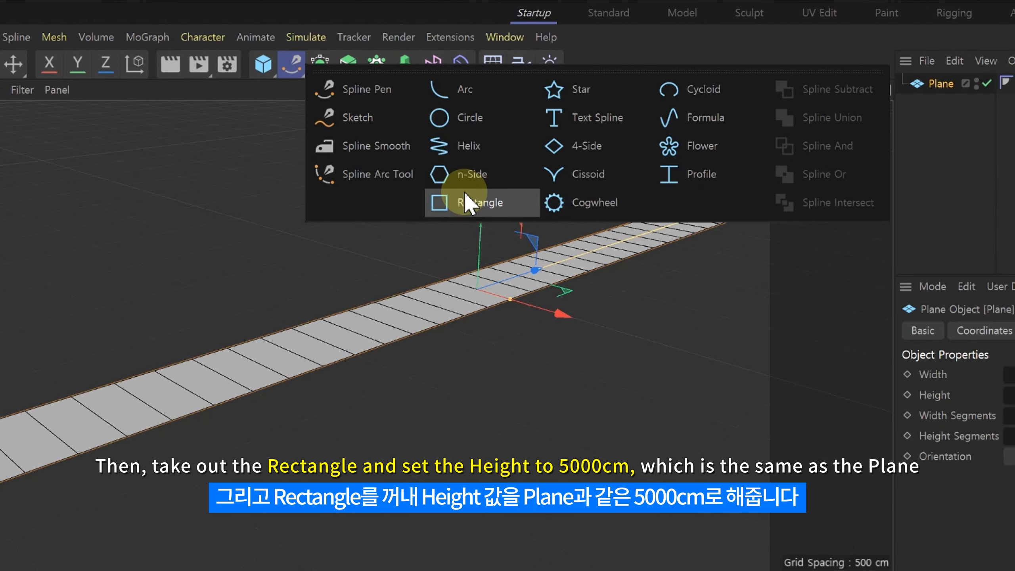
pyautogui.click(465, 194)
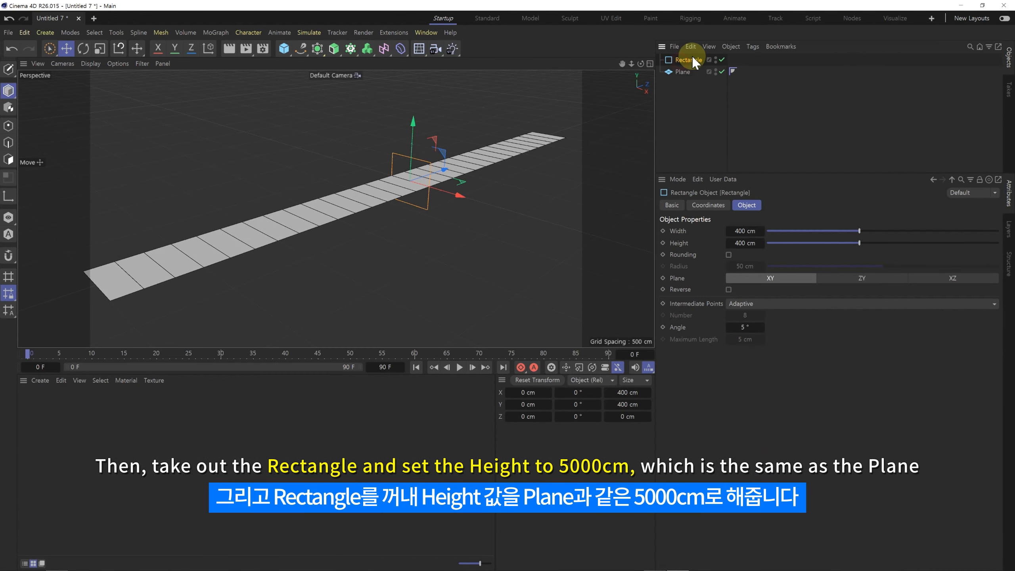
pyautogui.doubleClick(731, 243)
pyautogui.write('5000')
pyautogui.press('Return')
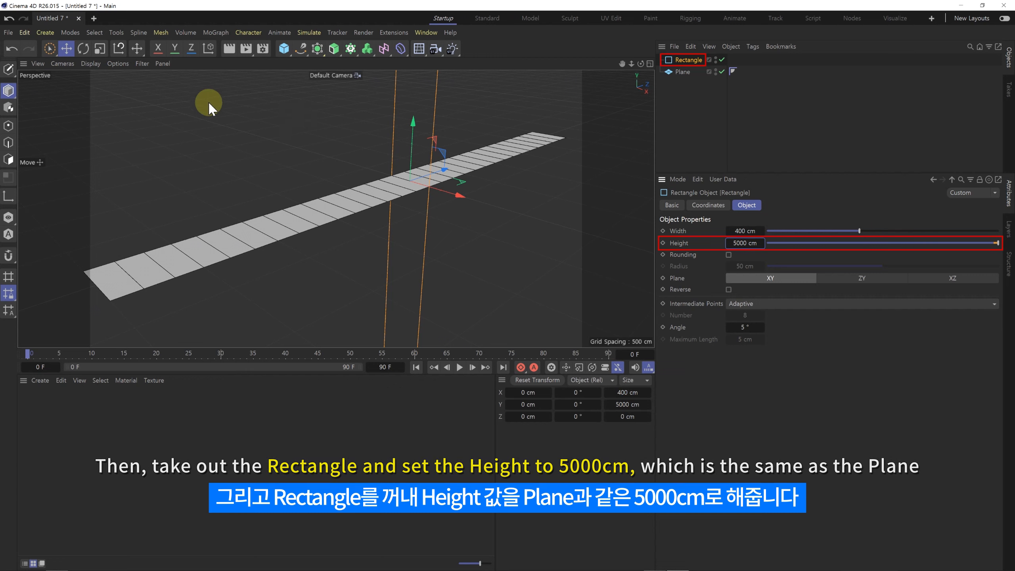
# Step: Rotate the rectangle spline by 90° so it stands upright and runs lengthwise along the plane
pyautogui.click(83, 49)
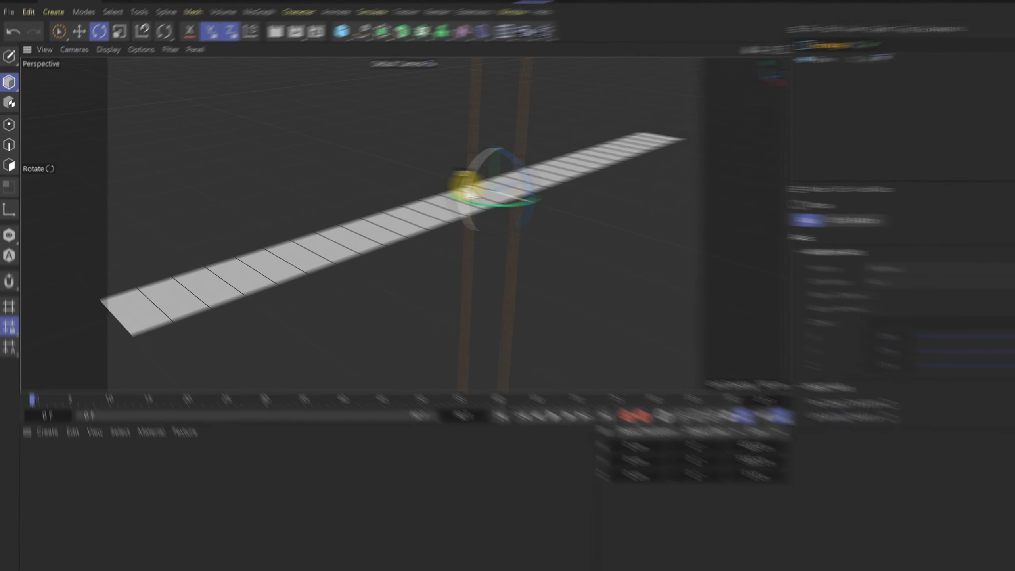
pyautogui.moveTo(491, 178); pyautogui.dragTo(499, 178)
pyautogui.moveTo(566, 185); pyautogui.dragTo(593, 235)
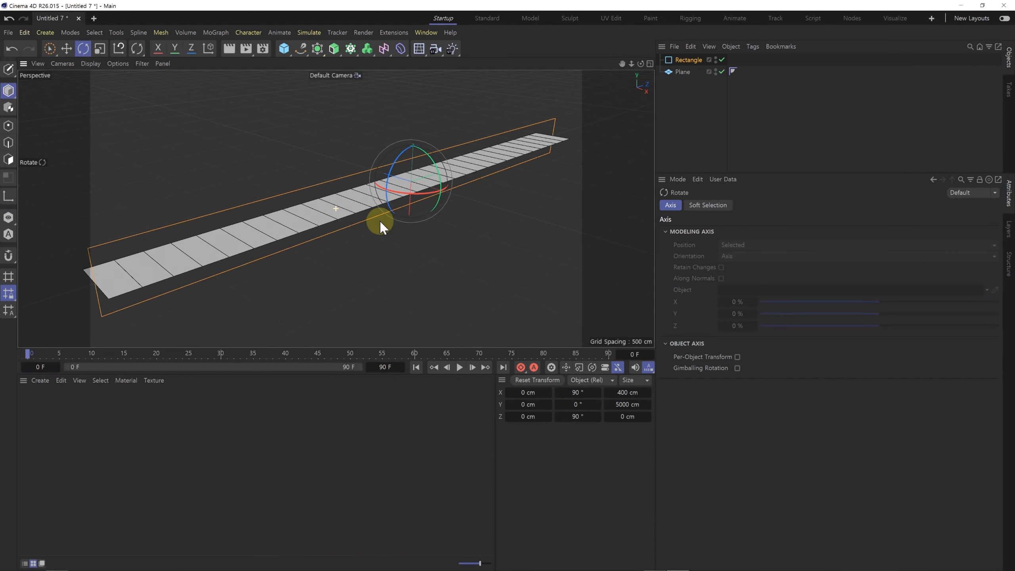
# Step: Enable Rounding on the rectangle spline and deselect it
pyautogui.click(692, 61)
pyautogui.click(728, 254)
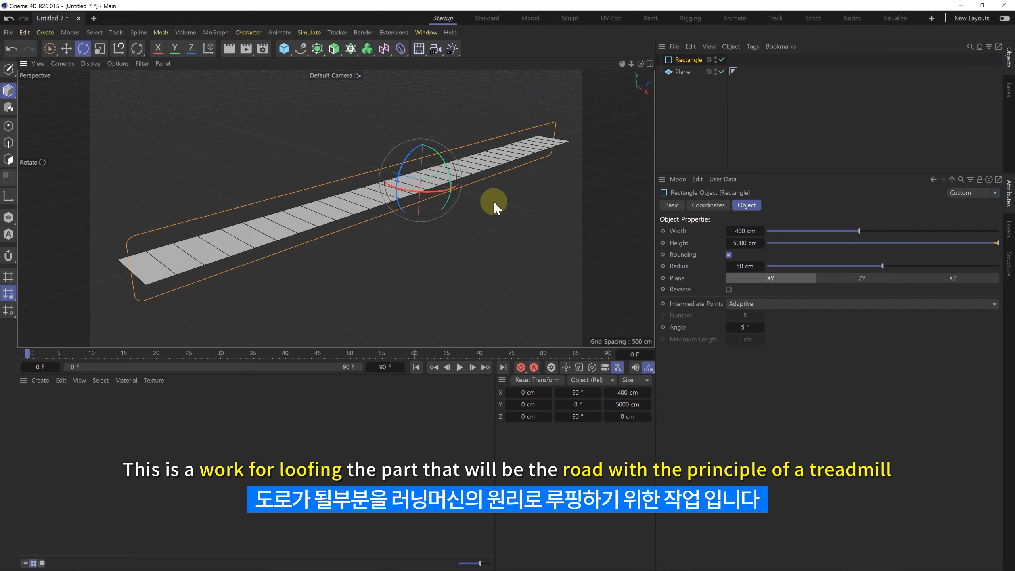
pyautogui.click(711, 95)
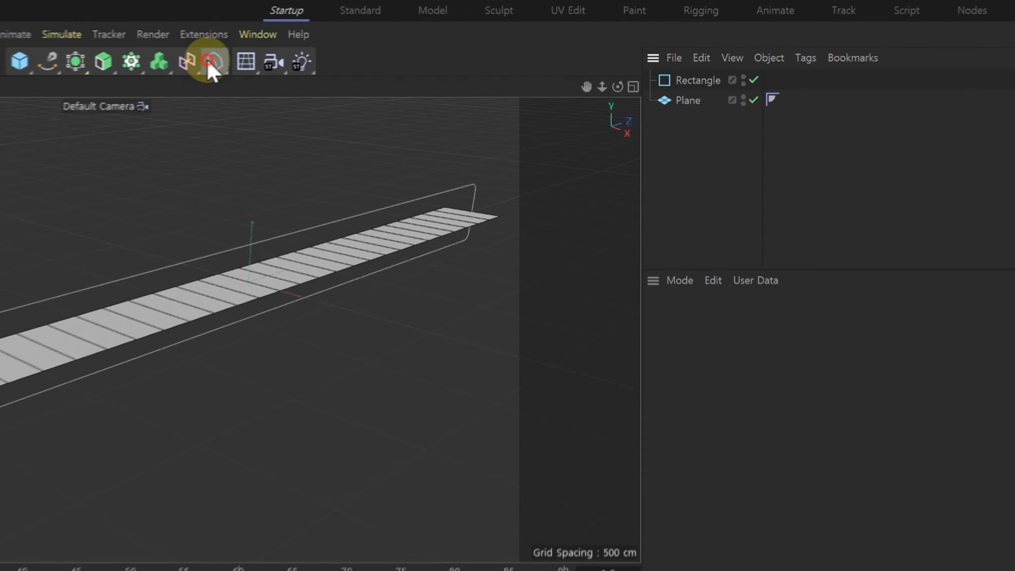
# Step: Add a Spline Wrap deformer and make it a child of the Plane
pyautogui.click(214, 64)
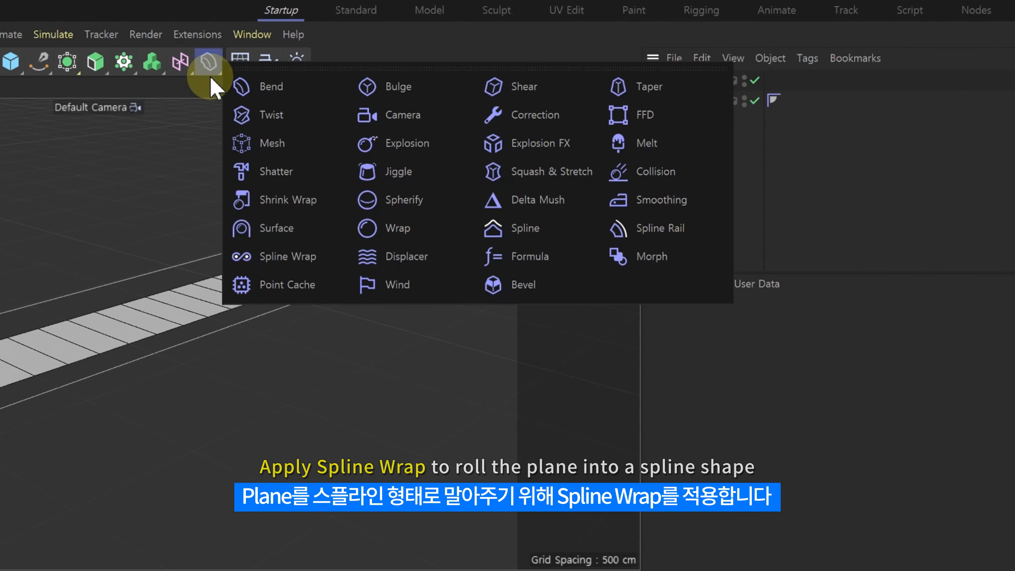
pyautogui.click(294, 262)
pyautogui.moveTo(670, 76); pyautogui.dragTo(689, 128)
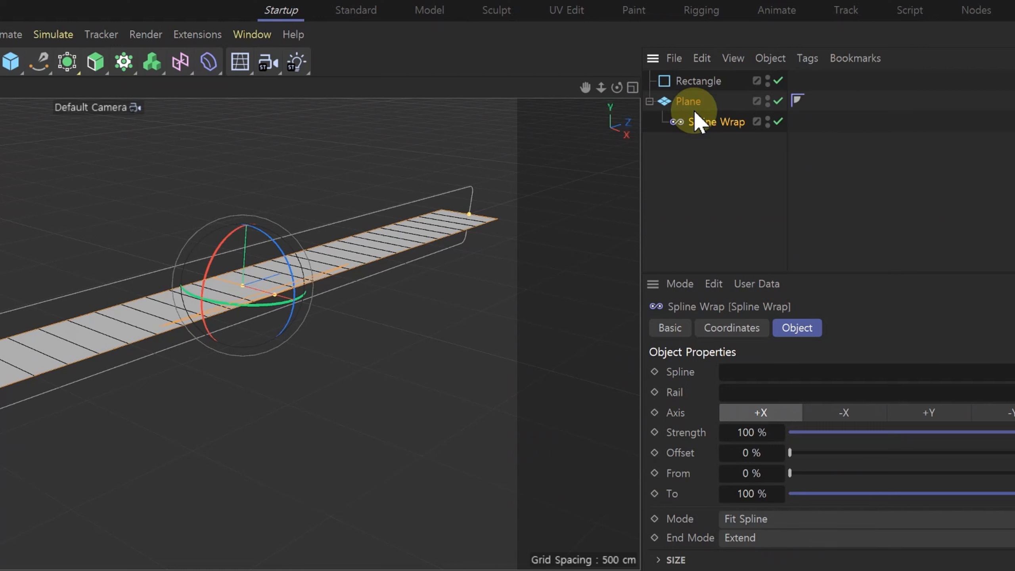
# Step: Assign the Rectangle as the Spline of the Spline Wrap deformer
pyautogui.moveTo(705, 82); pyautogui.dragTo(745, 364)
pyautogui.moveTo(697, 82); pyautogui.dragTo(734, 374)
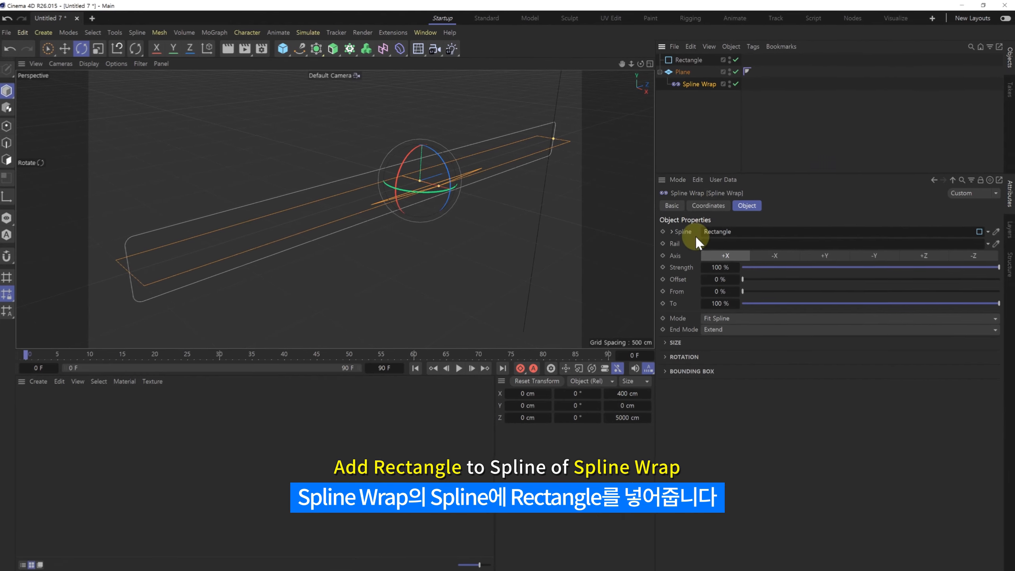
pyautogui.click(691, 135)
# Step: Set the Plane's Orientation to -X and the Spline Wrap's Axis to +Z so the plane wraps like a treadmill
pyautogui.click(682, 72)
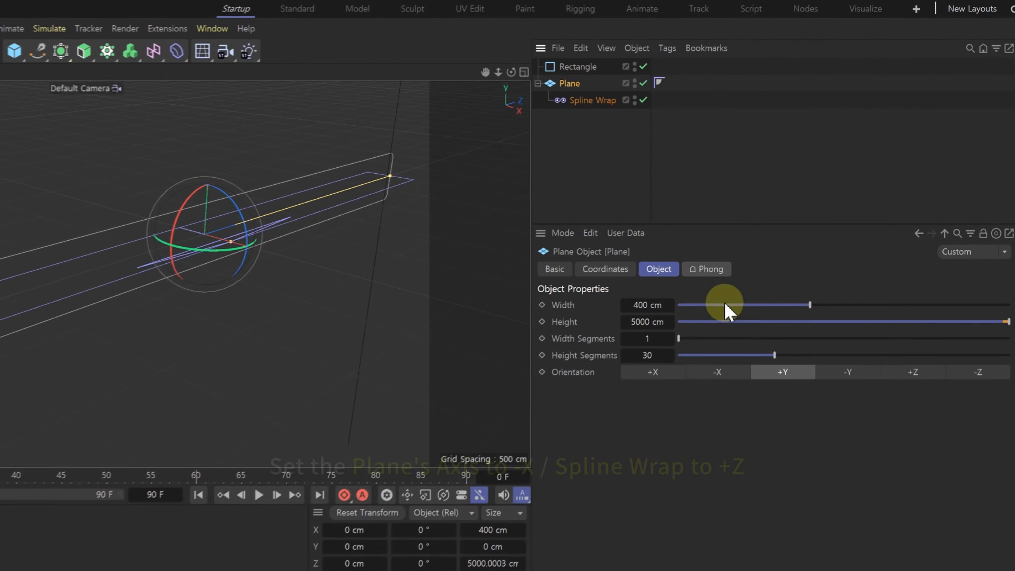
pyautogui.click(721, 372)
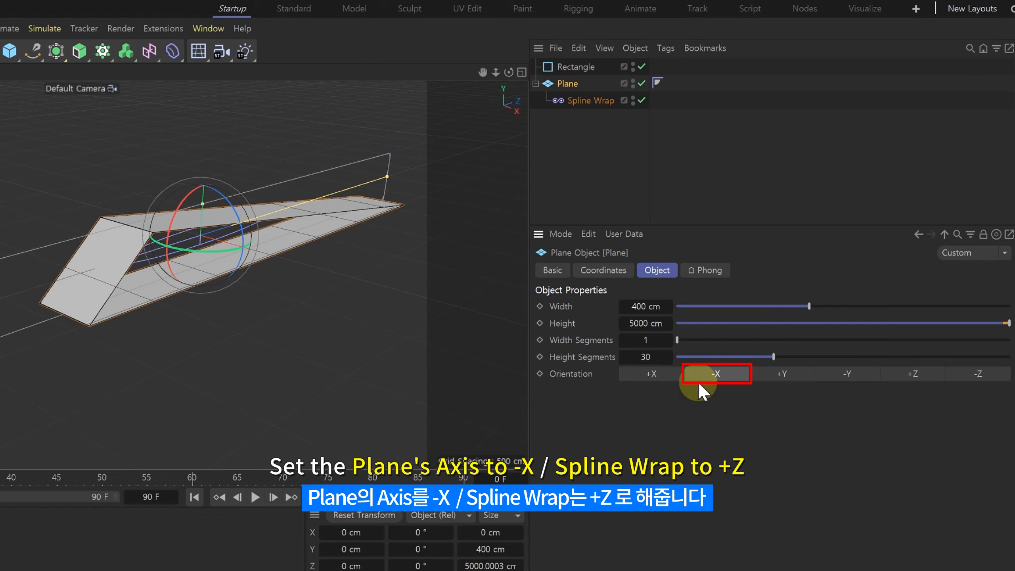
pyautogui.click(587, 99)
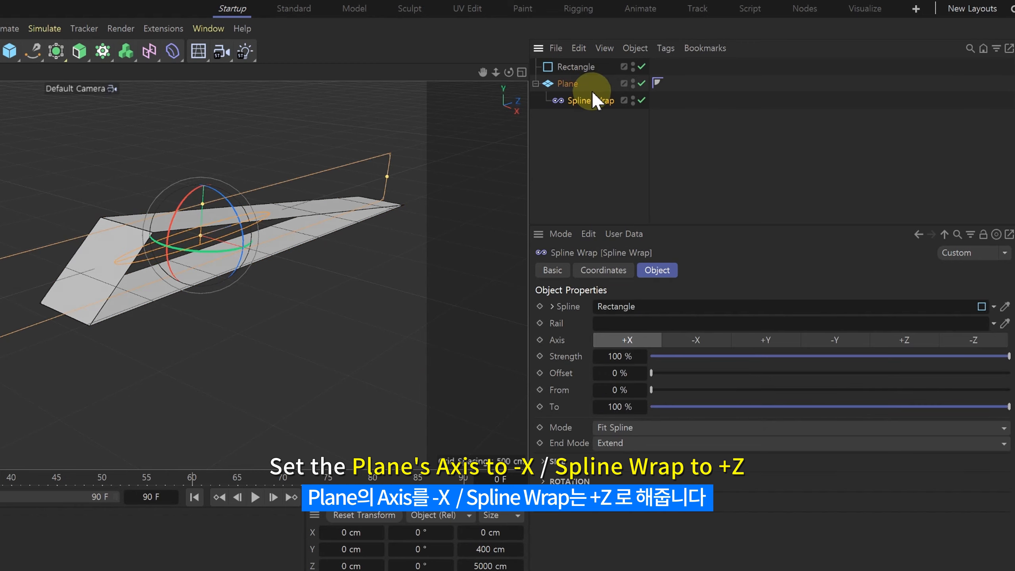
pyautogui.click(907, 340)
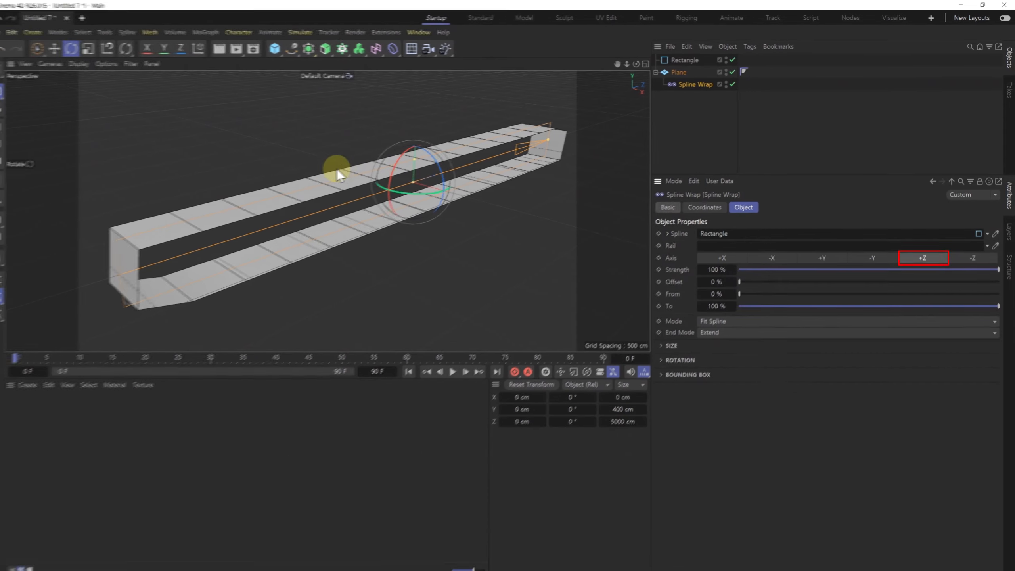
pyautogui.scroll(-2, 334, 172)
pyautogui.keyDown('alt'); pyautogui.moveTo(319, 180); pyautogui.dragTo(316, 184); pyautogui.keyUp('alt')
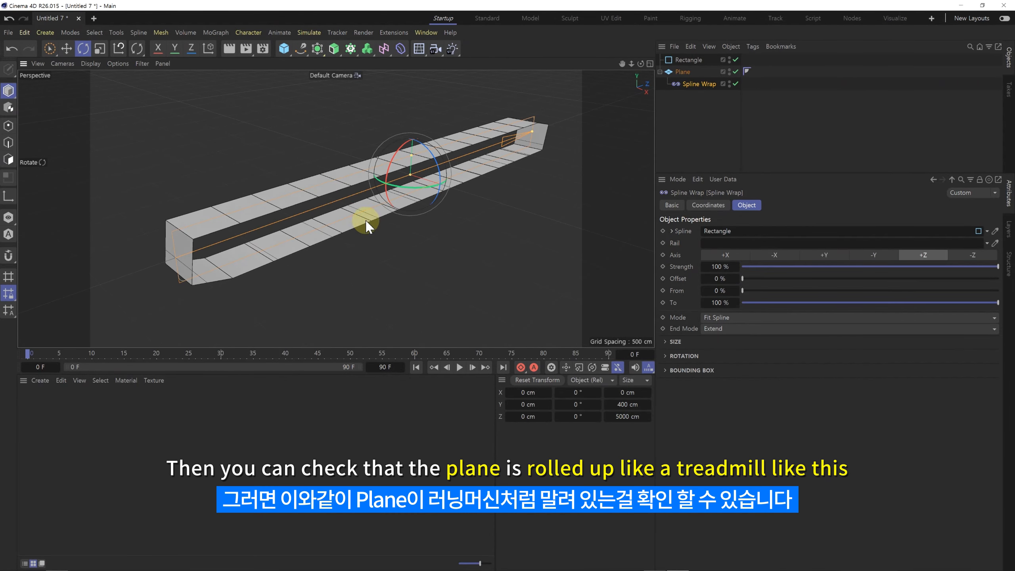
pyautogui.keyDown('alt'); pyautogui.moveTo(351, 214); pyautogui.dragTo(339, 218, button='middle'); pyautogui.keyUp('alt')
# Step: Reduce the rectangle spline's Width to 156 cm to flatten the treadmill loop
pyautogui.click(702, 113)
pyautogui.click(687, 60)
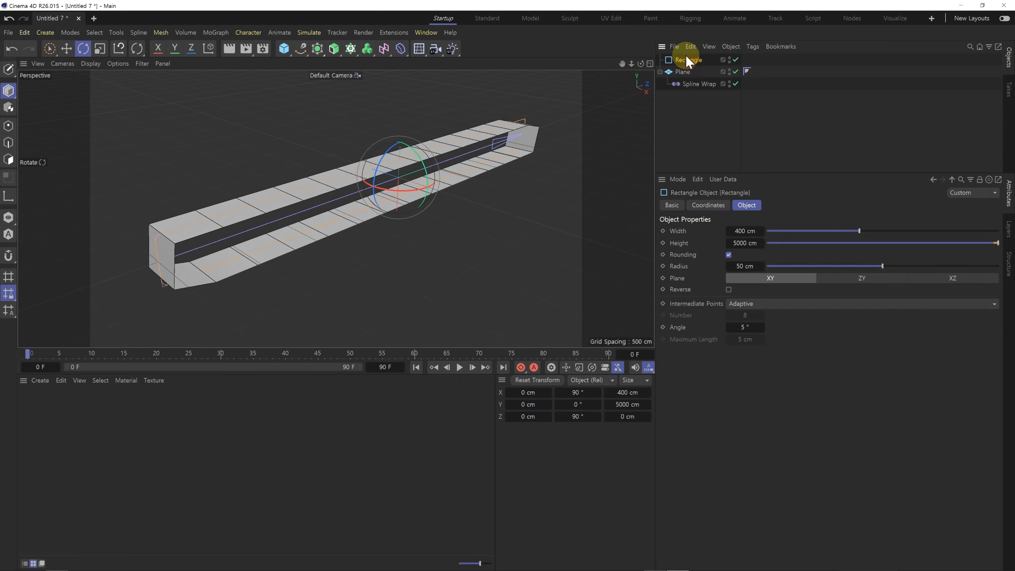
pyautogui.moveTo(857, 232); pyautogui.dragTo(802, 249)
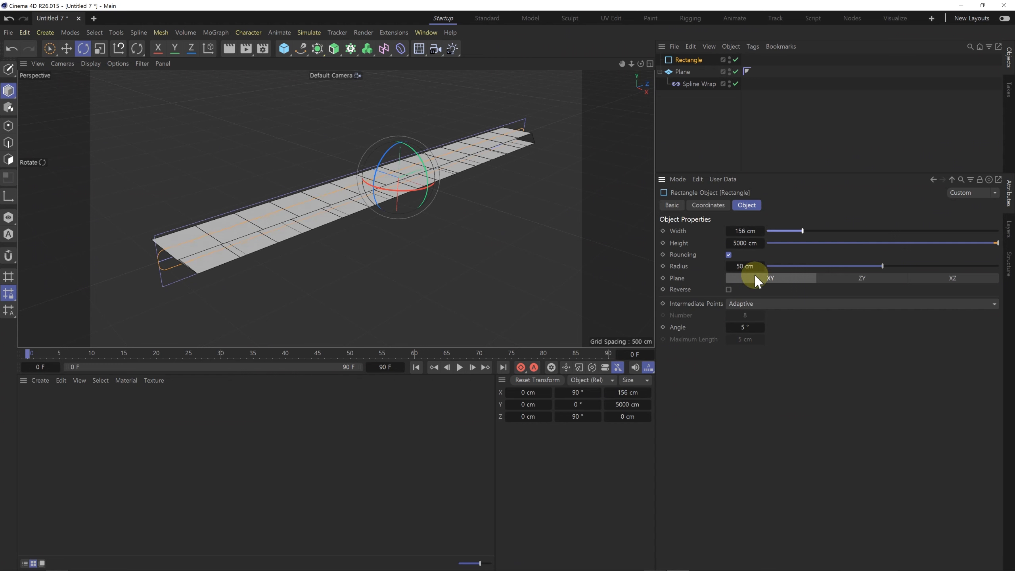
# Step: Increase the Plane's Height Segments so the wrapped strip follows the rectangle's ends more closely
pyautogui.click(683, 73)
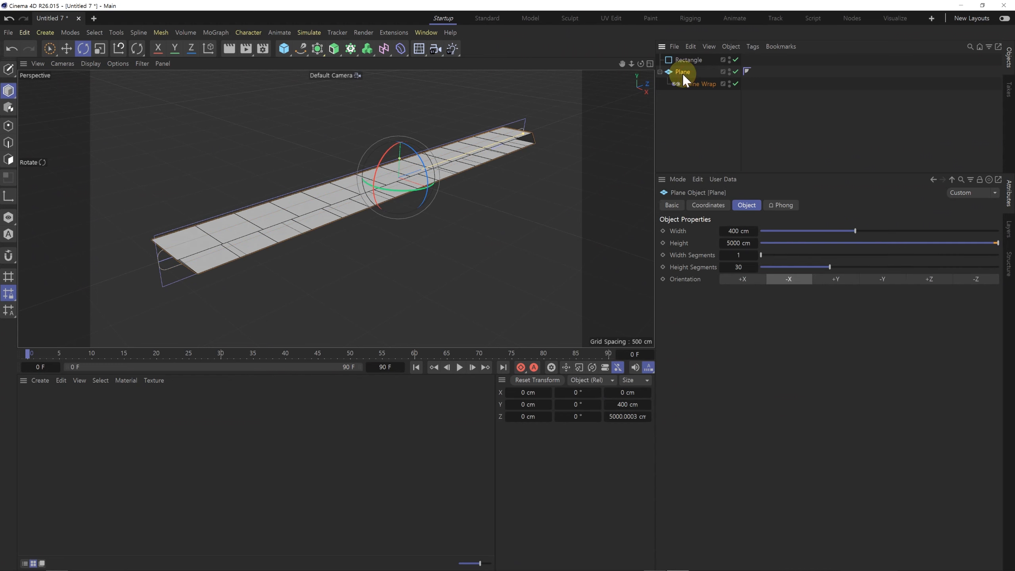
pyautogui.moveTo(830, 267); pyautogui.dragTo(880, 285)
pyautogui.moveTo(295, 227); pyautogui.dragTo(314, 242)
# Step: Select the Spline Wrap and extend the timeline's end to frame 150
pyautogui.click(703, 106)
pyautogui.click(696, 85)
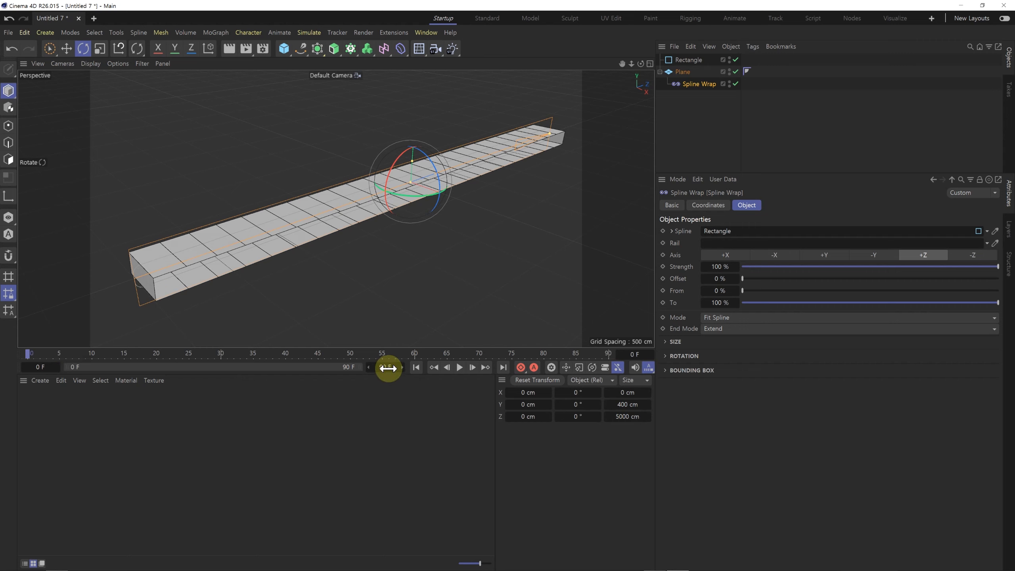
pyautogui.moveTo(388, 367); pyautogui.dragTo(391, 367)
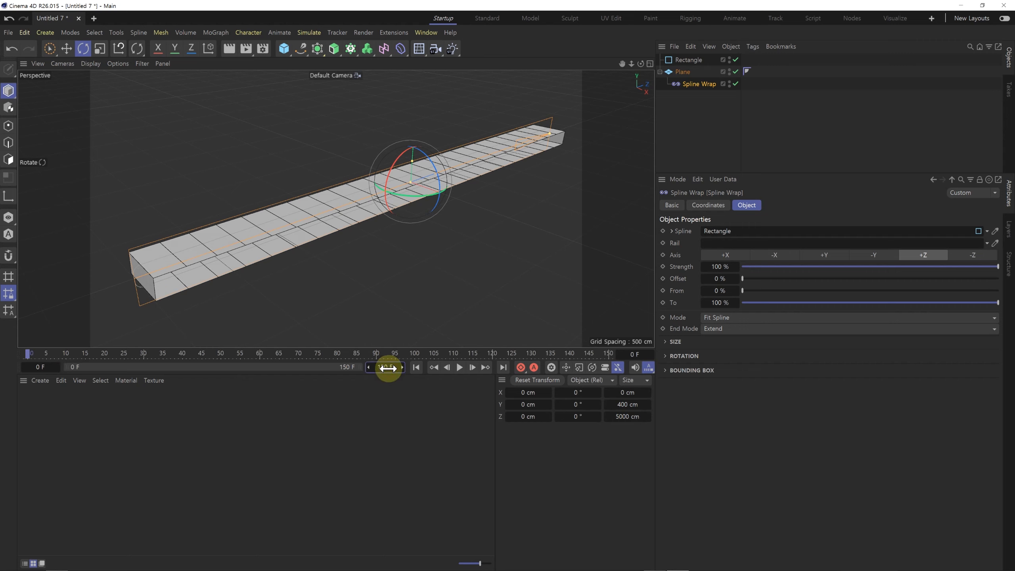
# Step: Keyframe the Spline Wrap's Offset from 0% at frame 0 to 100% at frame 150
pyautogui.click(662, 278)
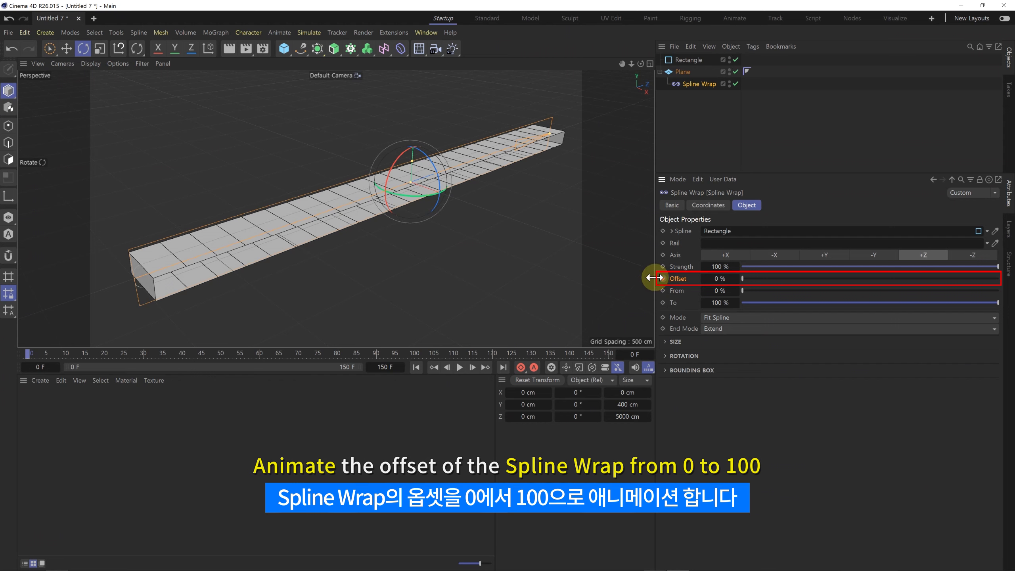
pyautogui.moveTo(490, 354); pyautogui.dragTo(550, 353)
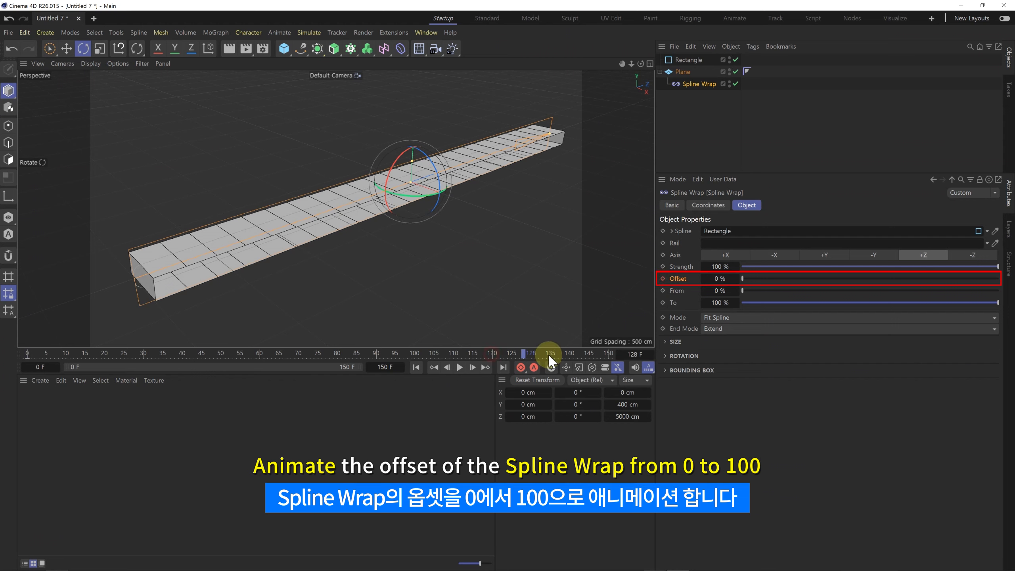
pyautogui.moveTo(742, 279); pyautogui.dragTo(1007, 298)
pyautogui.click(662, 279)
# Step: Play the animation to check the treadmill rotation, stop it, and return to frame 0
pyautogui.click(427, 368)
pyautogui.click(460, 367)
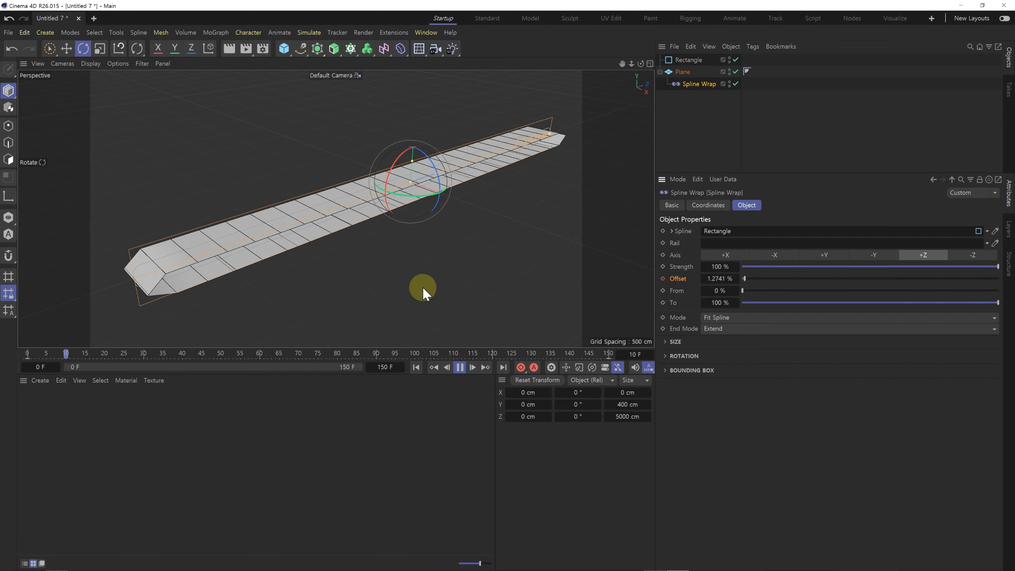
pyautogui.click(460, 367)
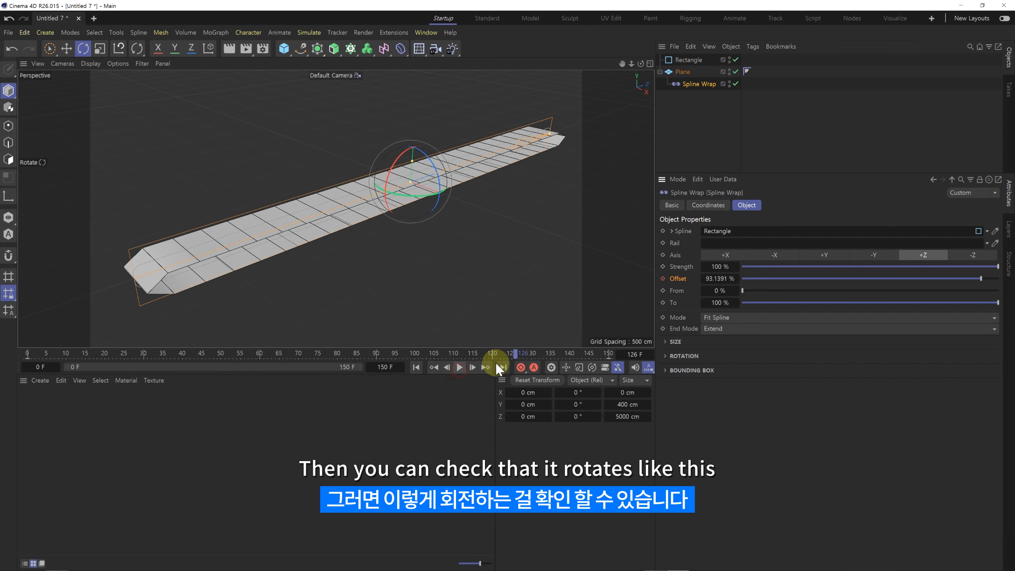
pyautogui.moveTo(527, 354); pyautogui.dragTo(26, 359)
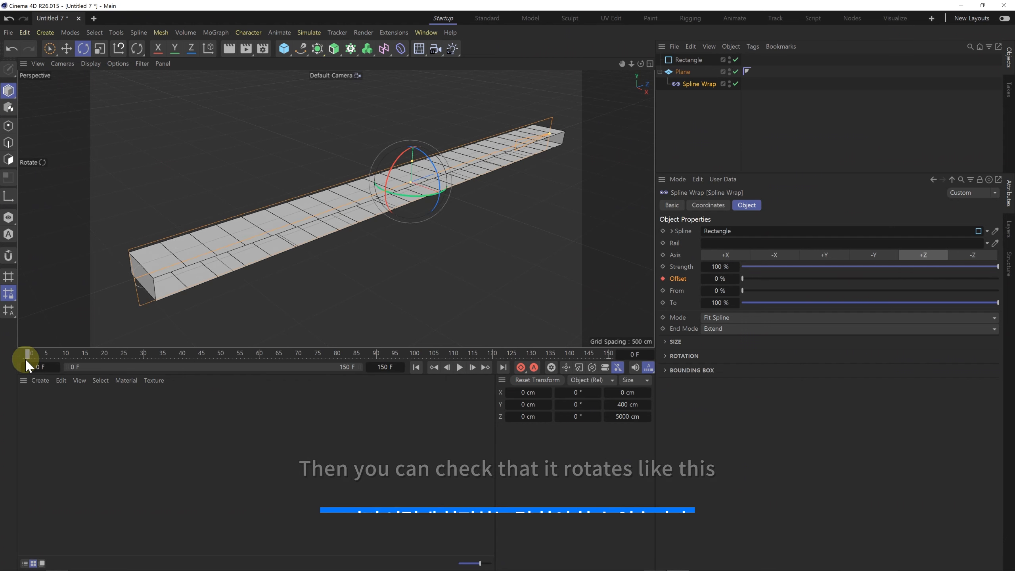
# Step: Show the F-Curves of the Spline Wrap's Offset animation
pyautogui.click(693, 131)
pyautogui.click(705, 84)
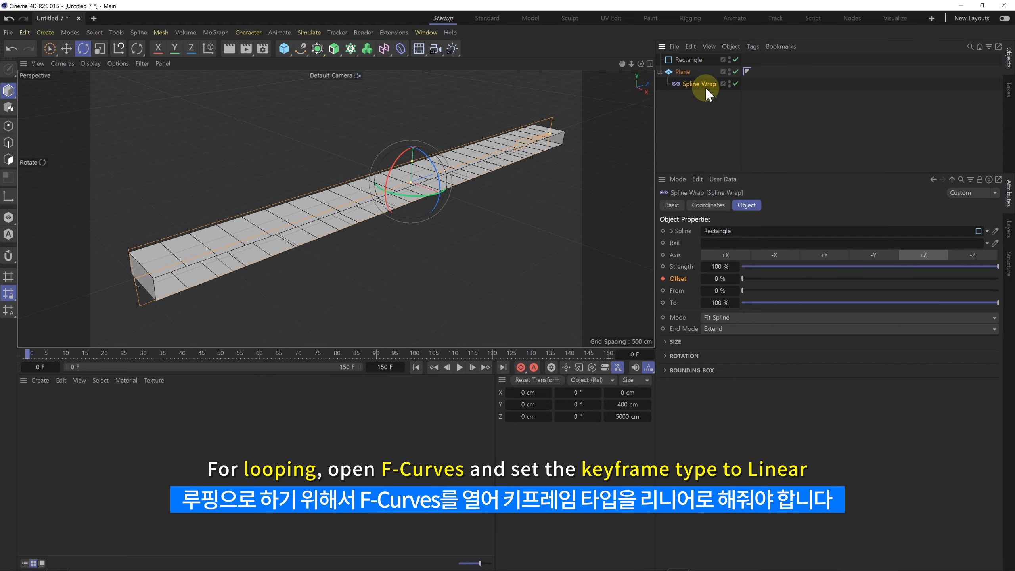
pyautogui.rightClick(699, 83)
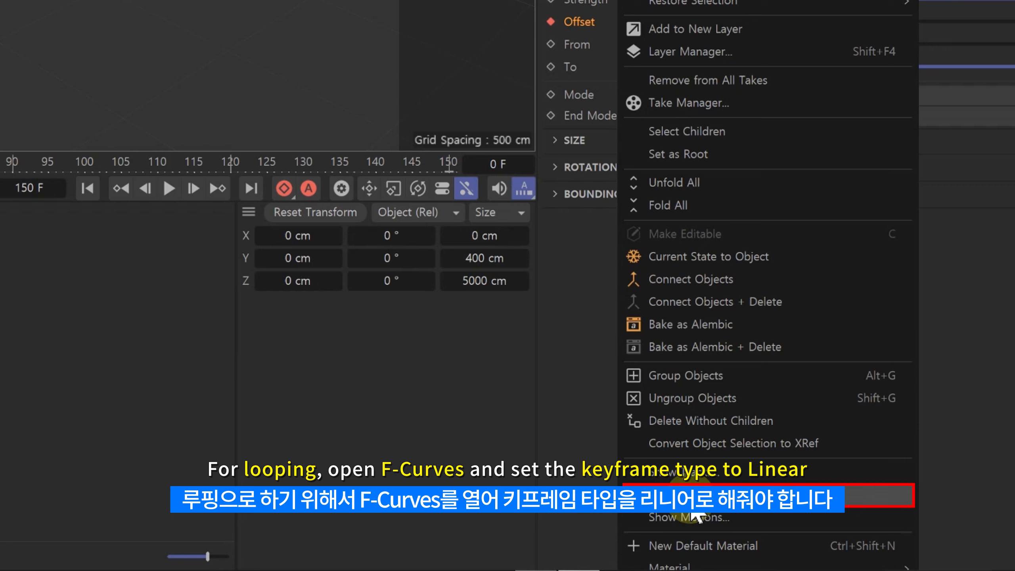
pyautogui.click(697, 504)
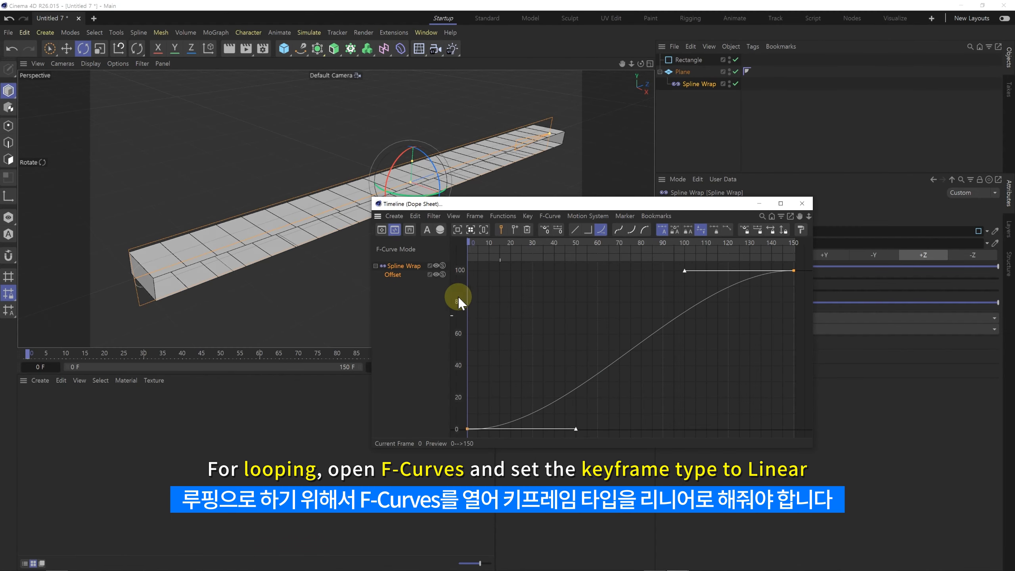
# Step: Set the Spline Wrap Offset track's keyframe interpolation to Linear and close the timeline window
pyautogui.click(394, 275)
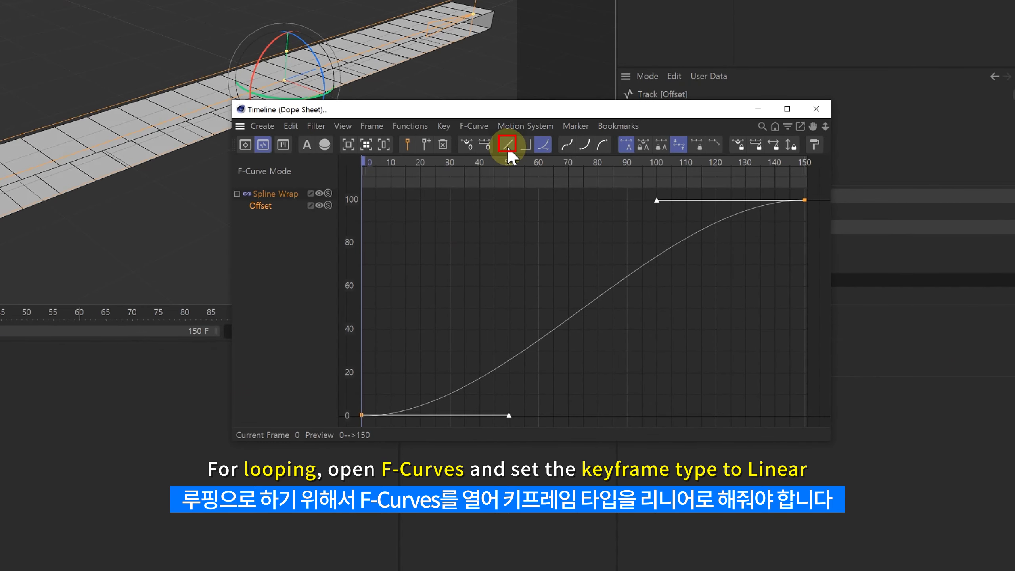
pyautogui.click(507, 146)
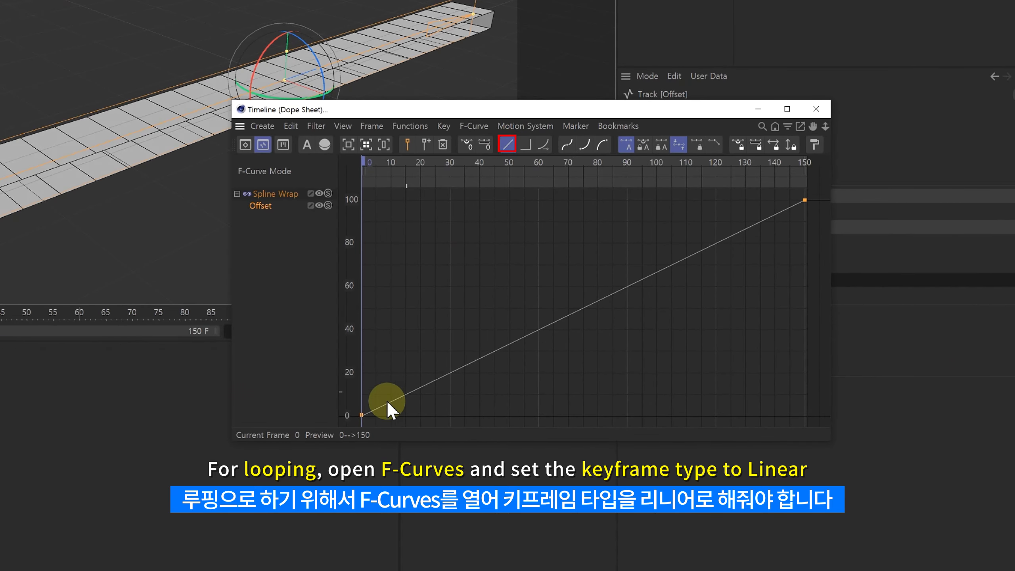
pyautogui.click(816, 109)
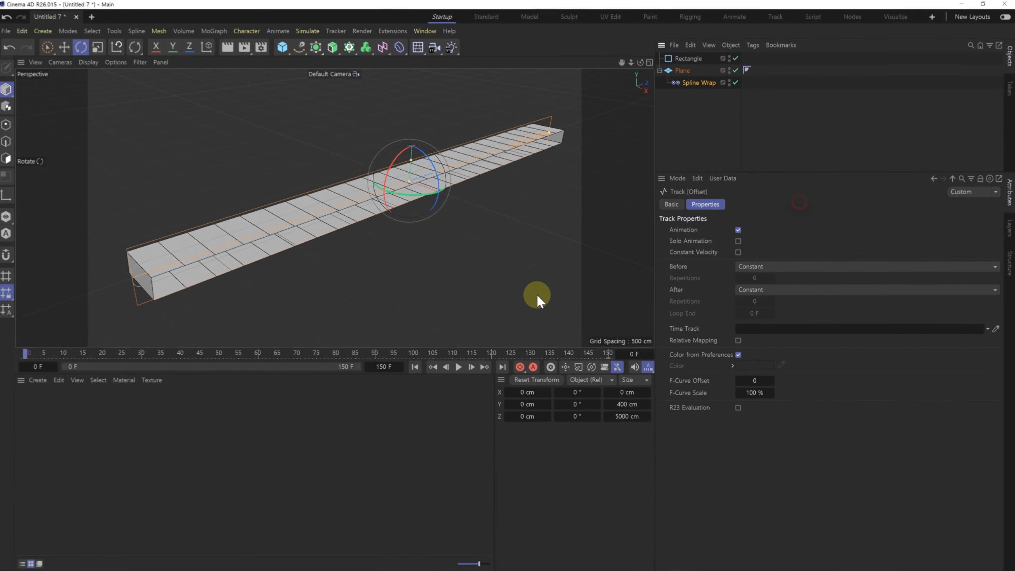
# Step: Play the animation with the linear Offset keys to check the loop, and stop it
pyautogui.click(459, 366)
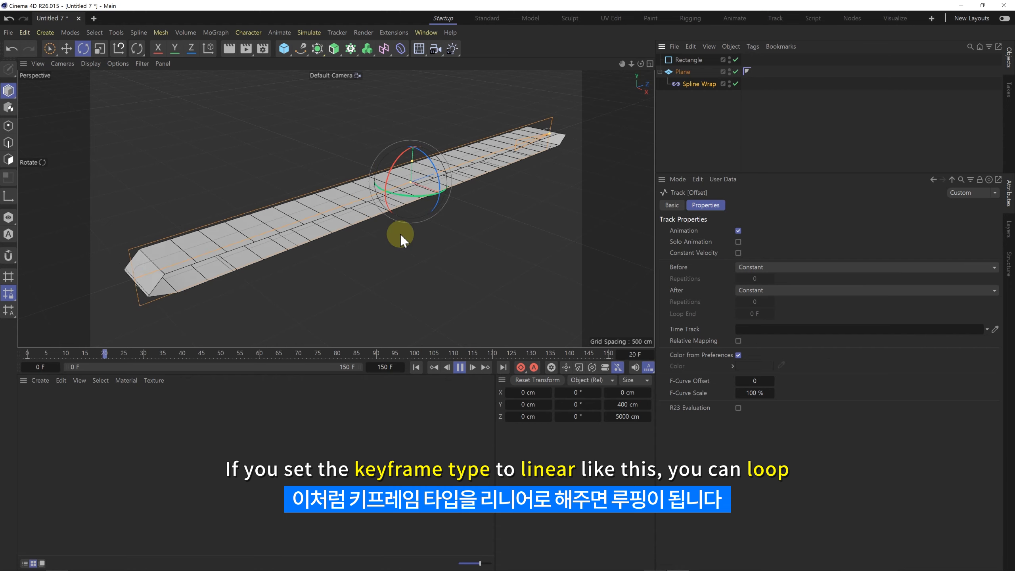
pyautogui.click(448, 242)
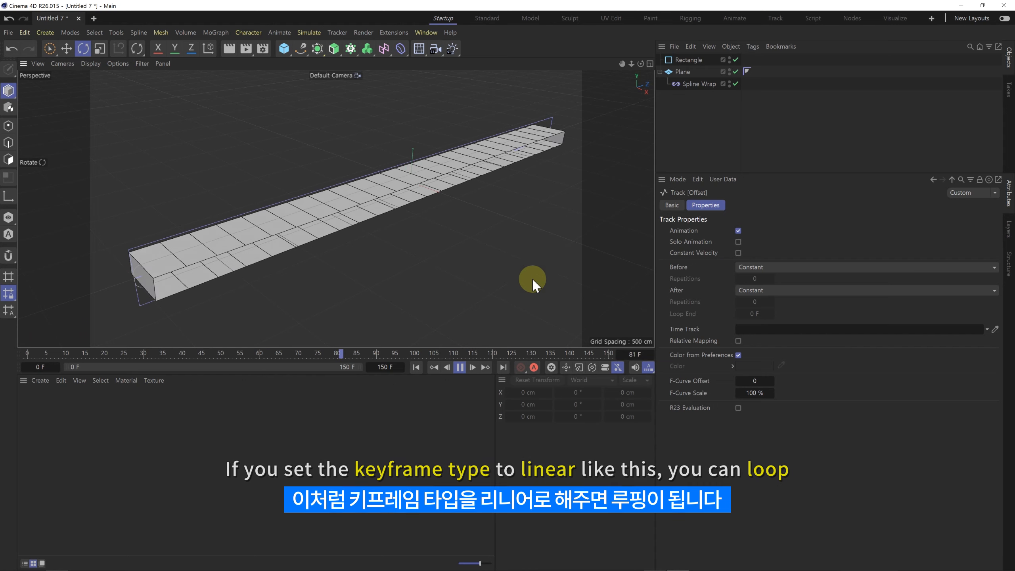
pyautogui.click(460, 367)
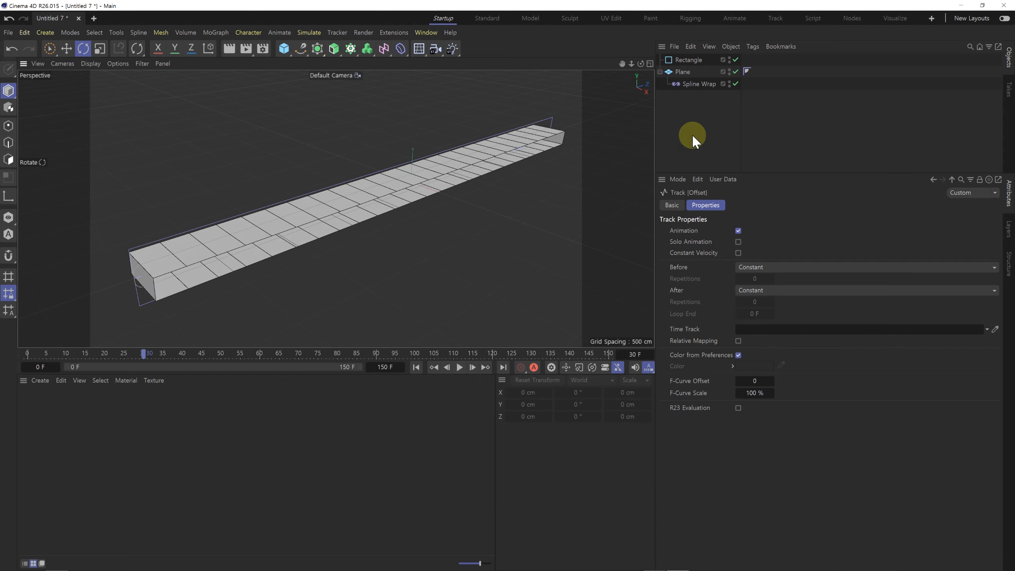
# Step: Create a new material and apply it to the Plane
pyautogui.keyDown('alt'); pyautogui.moveTo(521, 151); pyautogui.dragTo(373, 184); pyautogui.keyUp('alt')
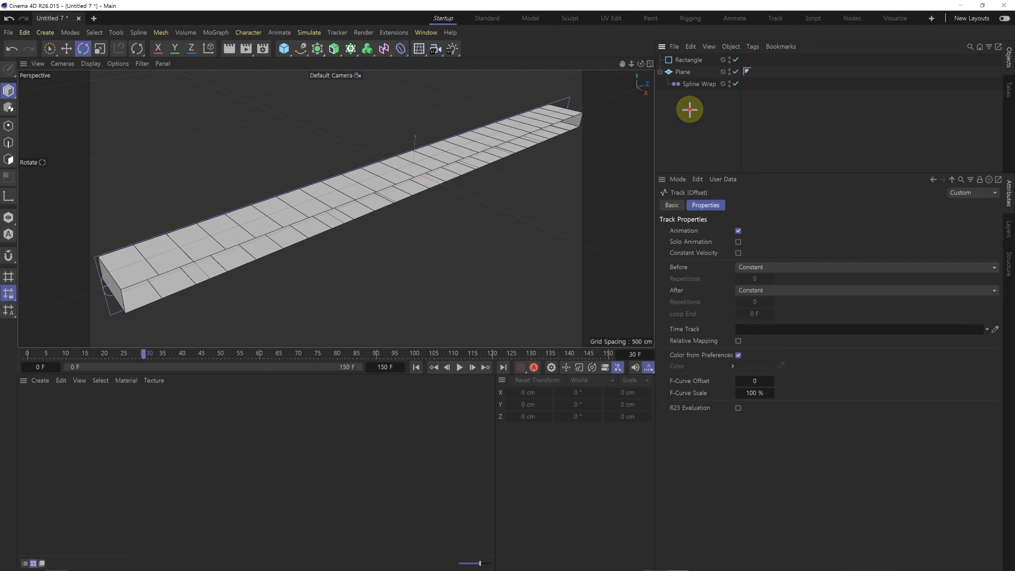
pyautogui.click(681, 72)
pyautogui.click(57, 414)
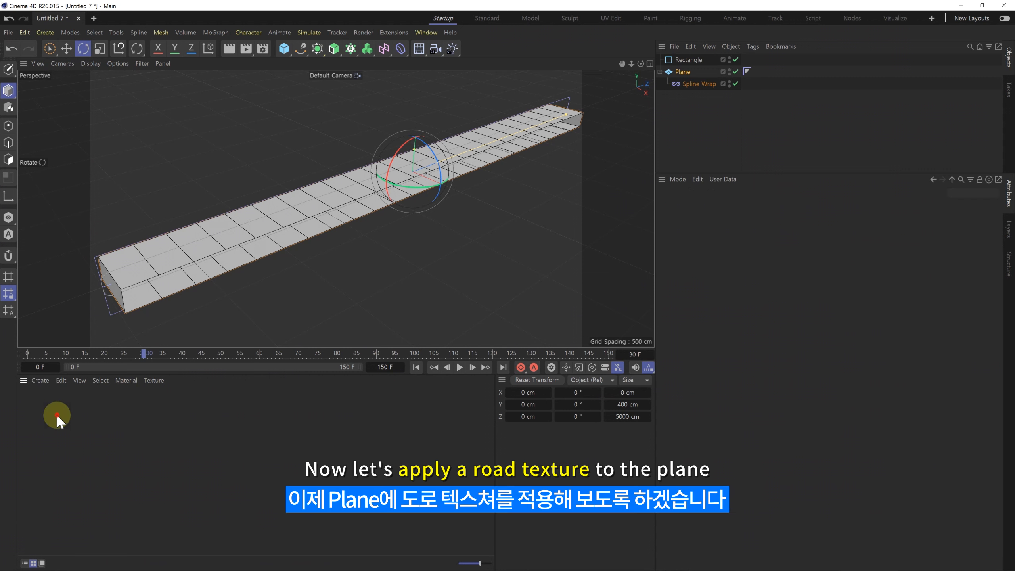
pyautogui.doubleClick(57, 415)
pyautogui.moveTo(32, 405); pyautogui.dragTo(684, 73)
# Step: Load Road_Tex.png as the material's Color texture without copying it to the project location
pyautogui.doubleClick(758, 71)
pyautogui.click(694, 205)
pyautogui.click(731, 366)
pyautogui.click(142, 107)
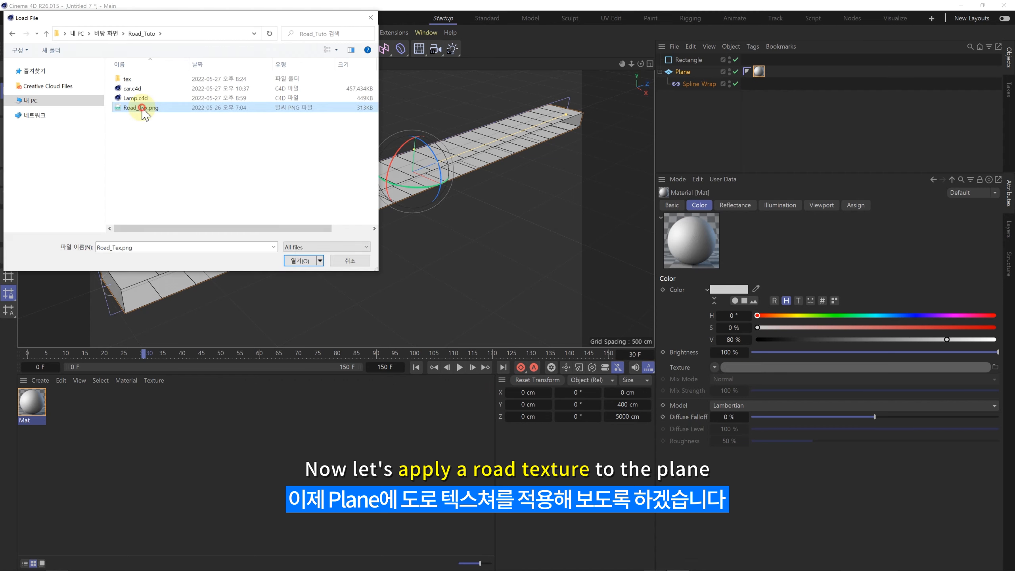
pyautogui.doubleClick(142, 108)
pyautogui.click(582, 330)
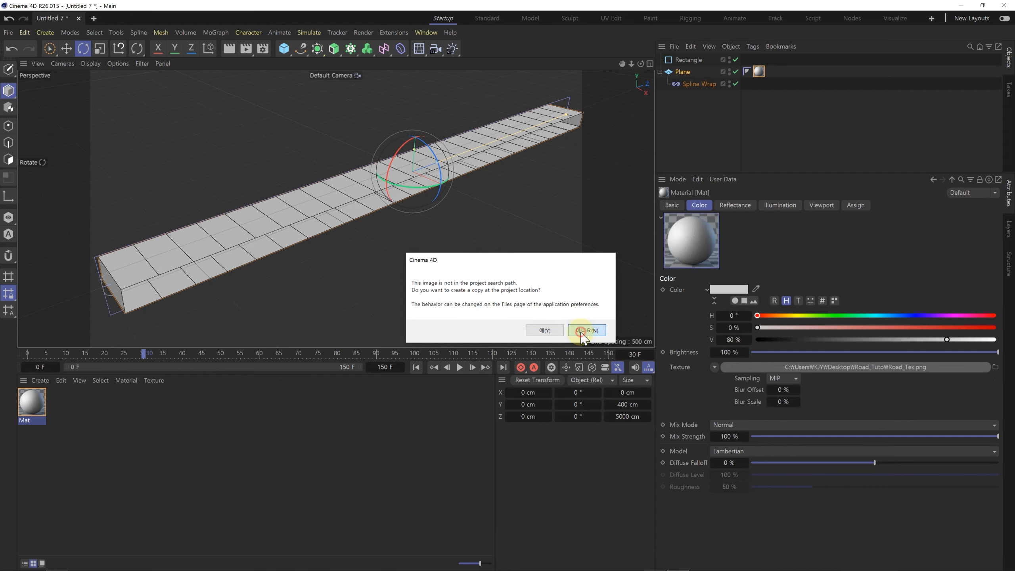
# Step: Examine the road texture on the wrapped Plane during playback, and stop the animation
pyautogui.click(759, 72)
pyautogui.scroll(3, 269, 239)
pyautogui.keyDown('alt'); pyautogui.moveTo(294, 229); pyautogui.dragTo(346, 230); pyautogui.keyUp('alt')
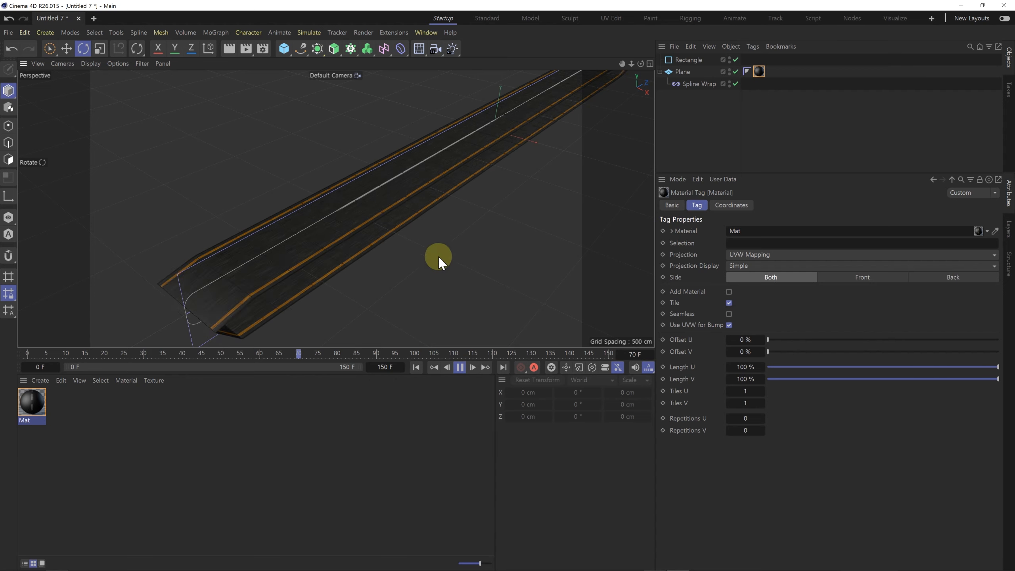
pyautogui.click(458, 368)
pyautogui.keyDown('alt'); pyautogui.moveTo(512, 239); pyautogui.dragTo(426, 230); pyautogui.keyUp('alt')
# Step: Set the projection of the Plane's material tag to Cubic
pyautogui.click(773, 95)
pyautogui.click(760, 73)
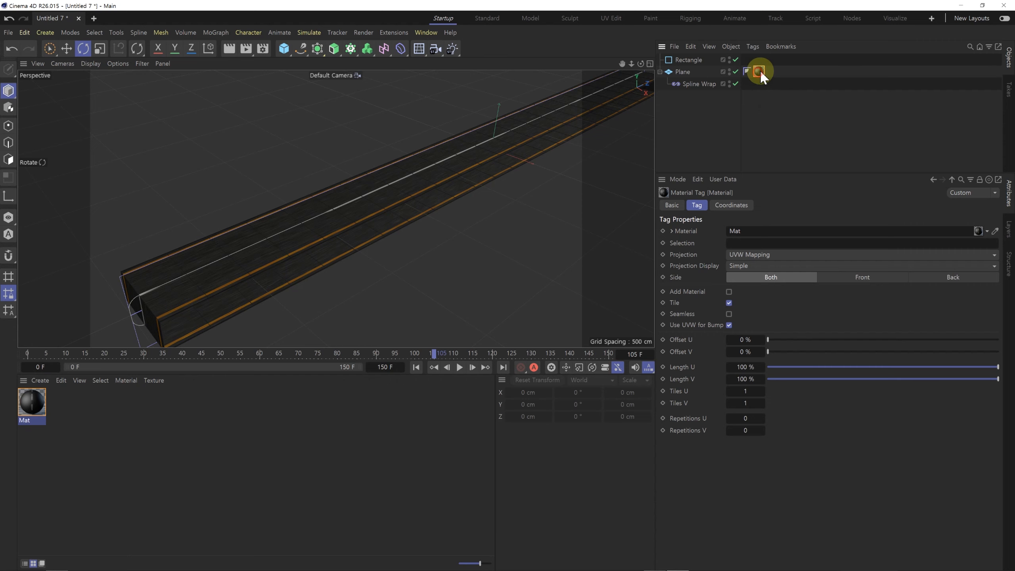
pyautogui.click(740, 255)
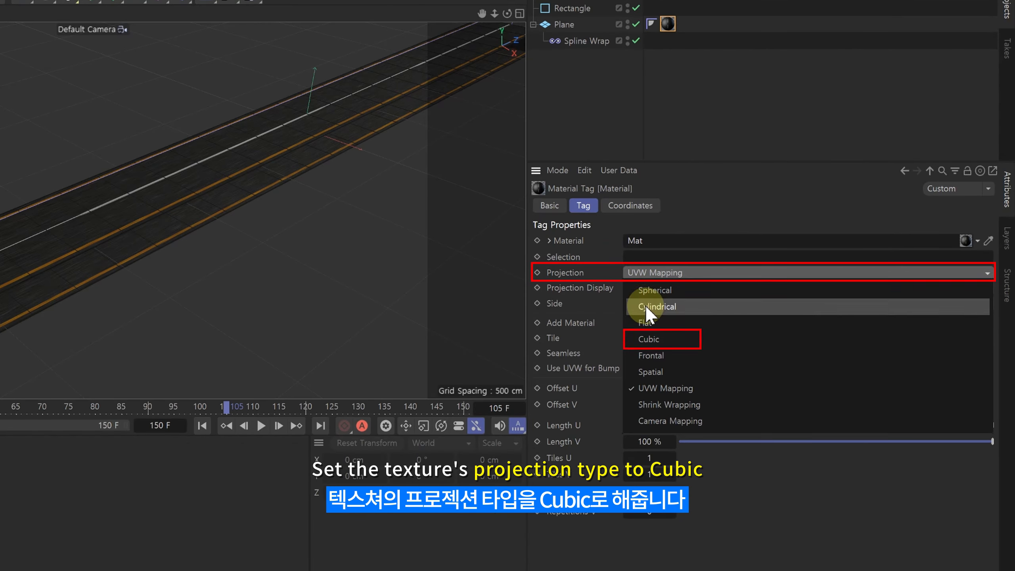
pyautogui.click(650, 339)
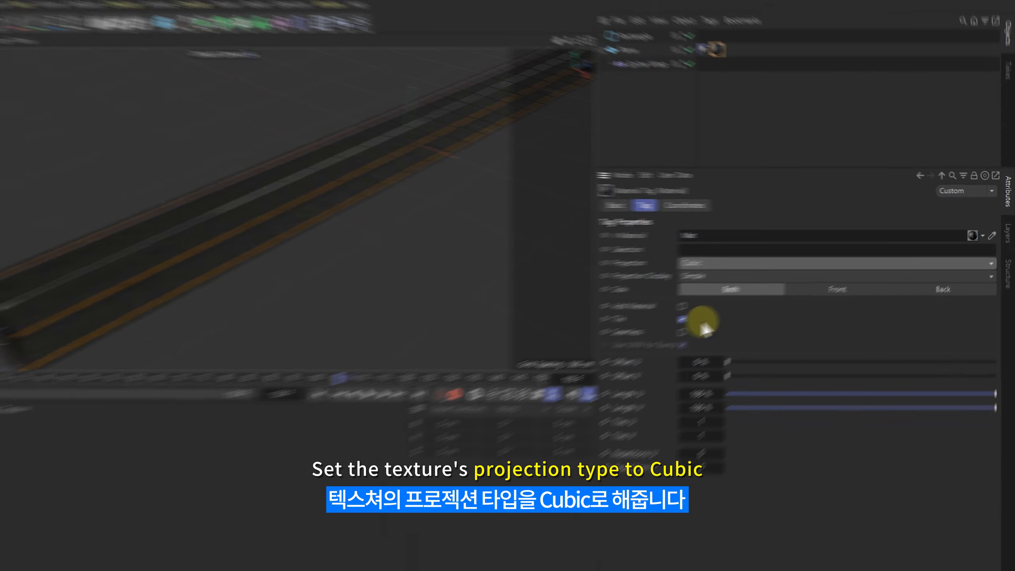
# Step: Adjust the road texture's tiling on the material tag: Offset U 50%, Tiles U 1.1 and Tiles V 0.12
pyautogui.keyDown('alt'); pyautogui.moveTo(312, 236); pyautogui.dragTo(336, 238); pyautogui.keyUp('alt')
pyautogui.keyDown('alt'); pyautogui.moveTo(245, 254); pyautogui.dragTo(265, 258); pyautogui.keyUp('alt')
pyautogui.keyDown('alt'); pyautogui.moveTo(265, 258); pyautogui.dragTo(359, 234, button='middle'); pyautogui.keyUp('alt')
pyautogui.scroll(3, 305, 260)
pyautogui.keyDown('alt'); pyautogui.moveTo(305, 260); pyautogui.dragTo(371, 226); pyautogui.keyUp('alt')
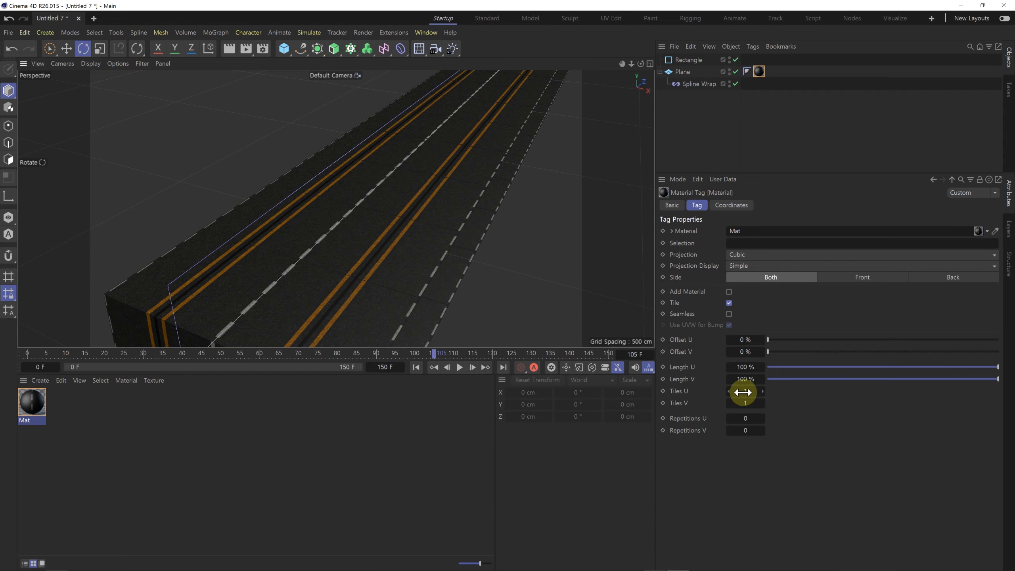
pyautogui.moveTo(743, 391); pyautogui.dragTo(715, 386)
pyautogui.keyDown('alt'); pyautogui.moveTo(292, 221); pyautogui.dragTo(608, 381); pyautogui.keyUp('alt')
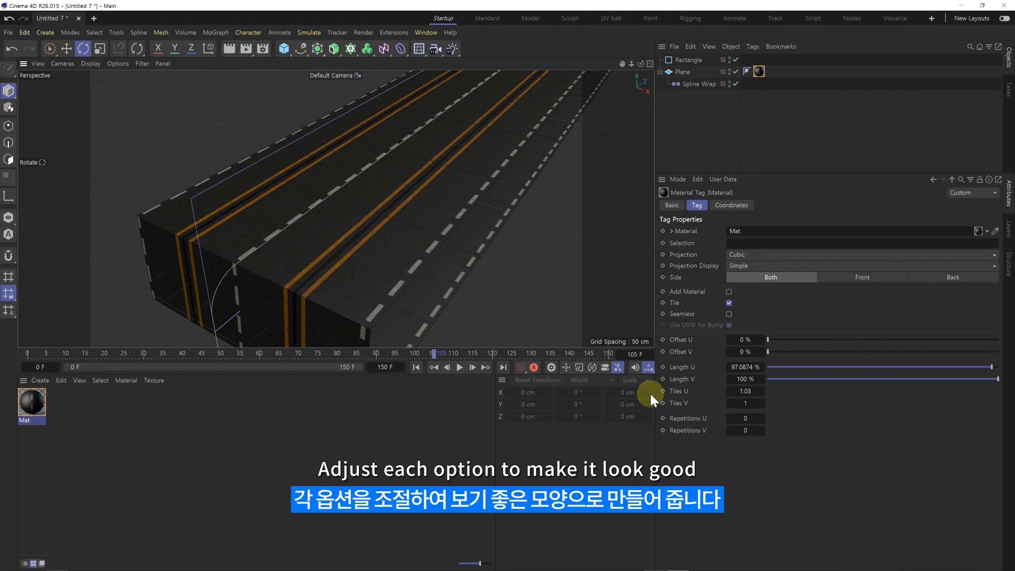
pyautogui.moveTo(745, 403); pyautogui.dragTo(737, 391)
pyautogui.moveTo(744, 342); pyautogui.dragTo(745, 340)
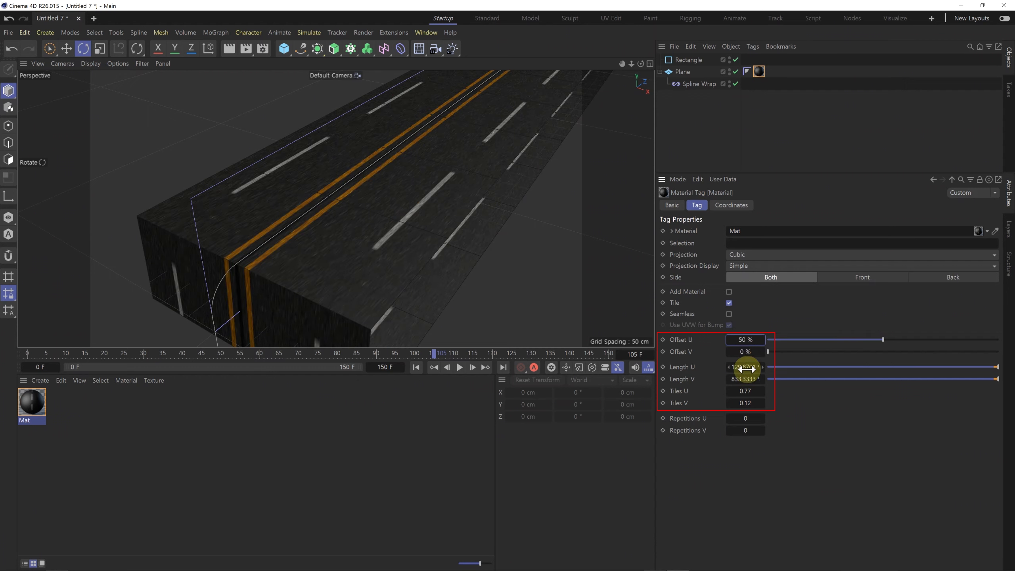
pyautogui.moveTo(752, 387); pyautogui.dragTo(761, 387)
pyautogui.keyDown('alt'); pyautogui.moveTo(303, 234); pyautogui.dragTo(362, 277); pyautogui.keyUp('alt')
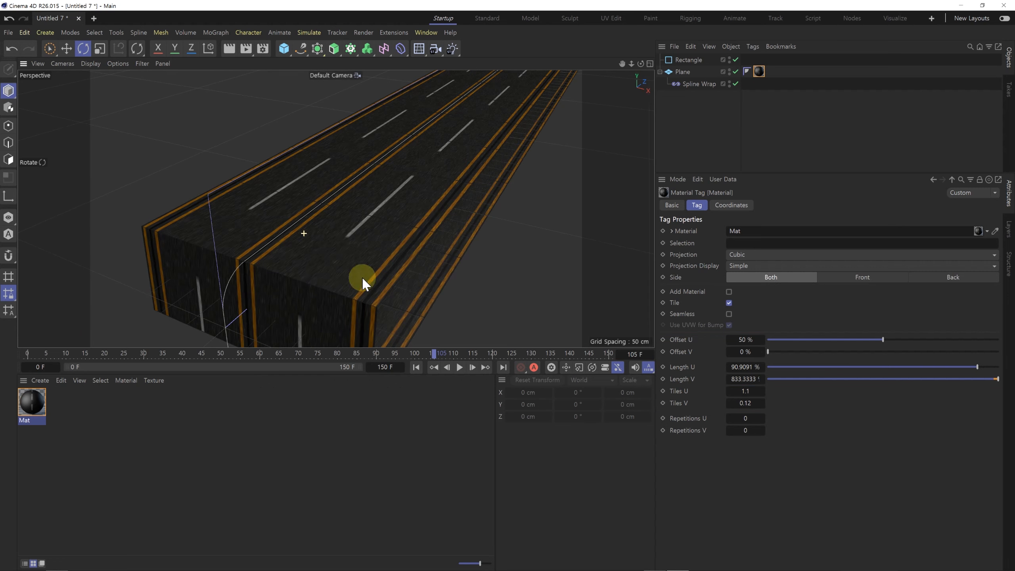
# Step: Play the animation to check whether the road texture moves with the Plane, stop it, and deselect everything
pyautogui.click(460, 367)
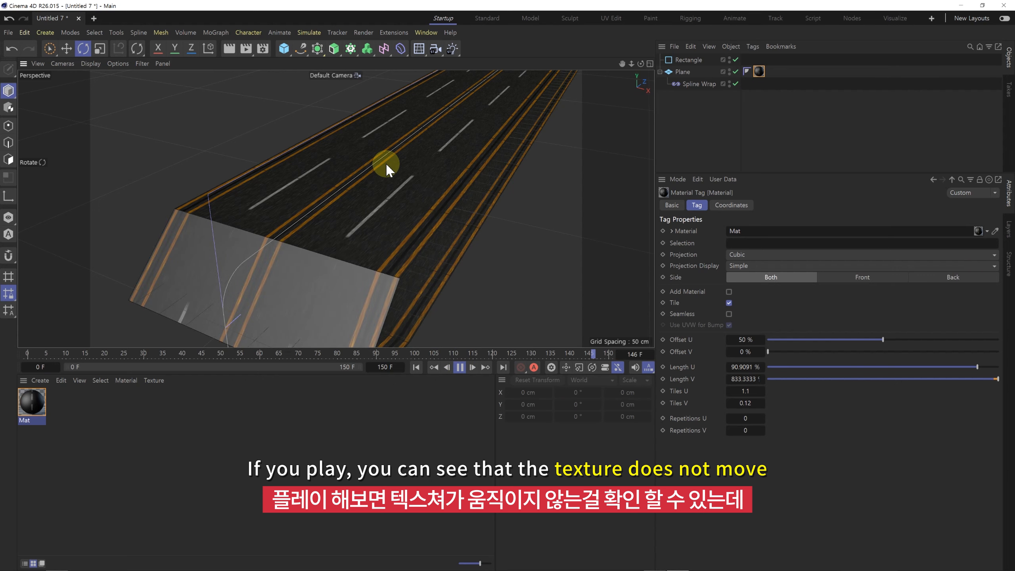
pyautogui.click(460, 369)
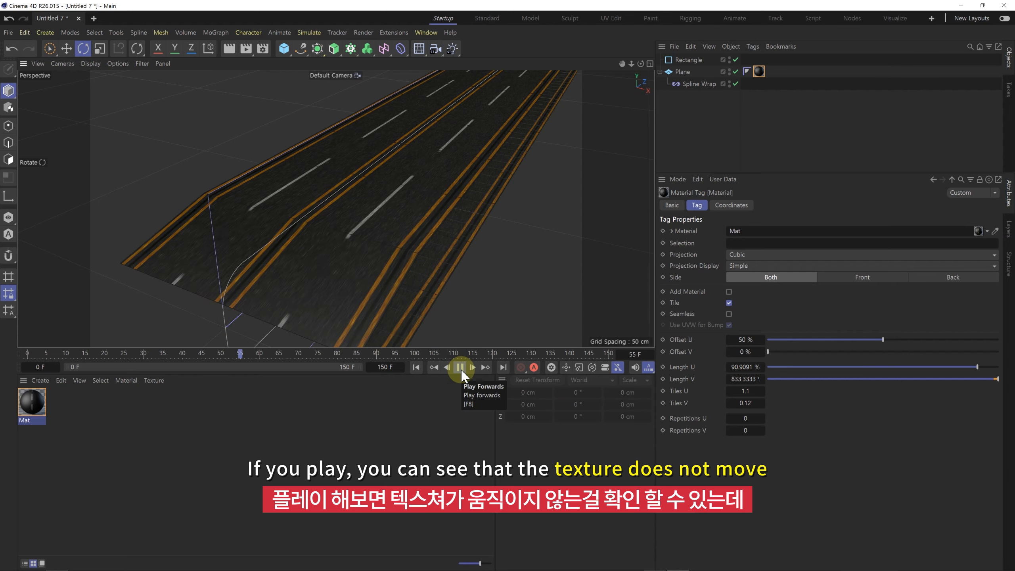
pyautogui.click(671, 116)
# Step: Add a Pin Material tag to the Plane
pyautogui.click(678, 77)
pyautogui.rightClick(678, 73)
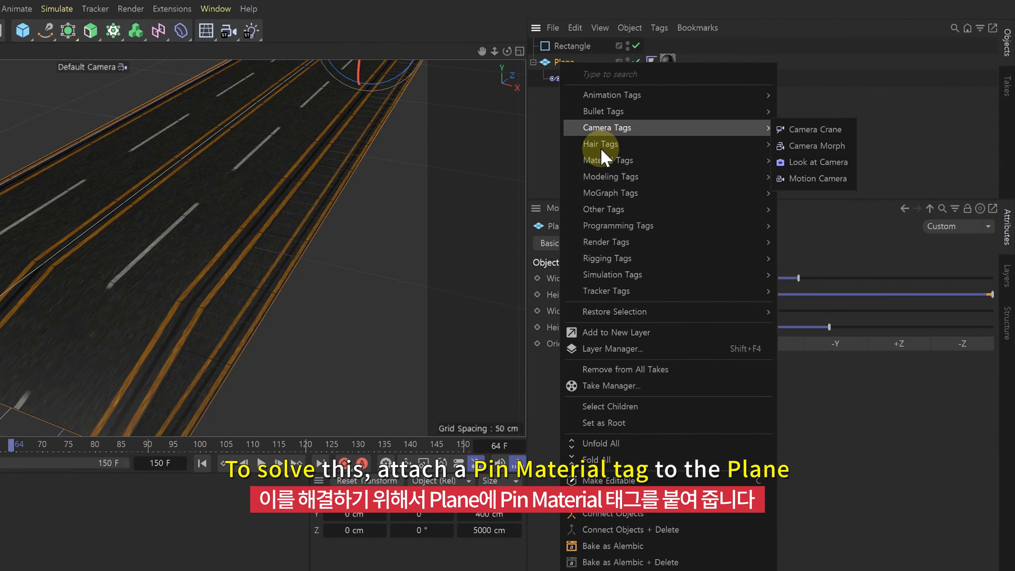
pyautogui.moveTo(602, 158)
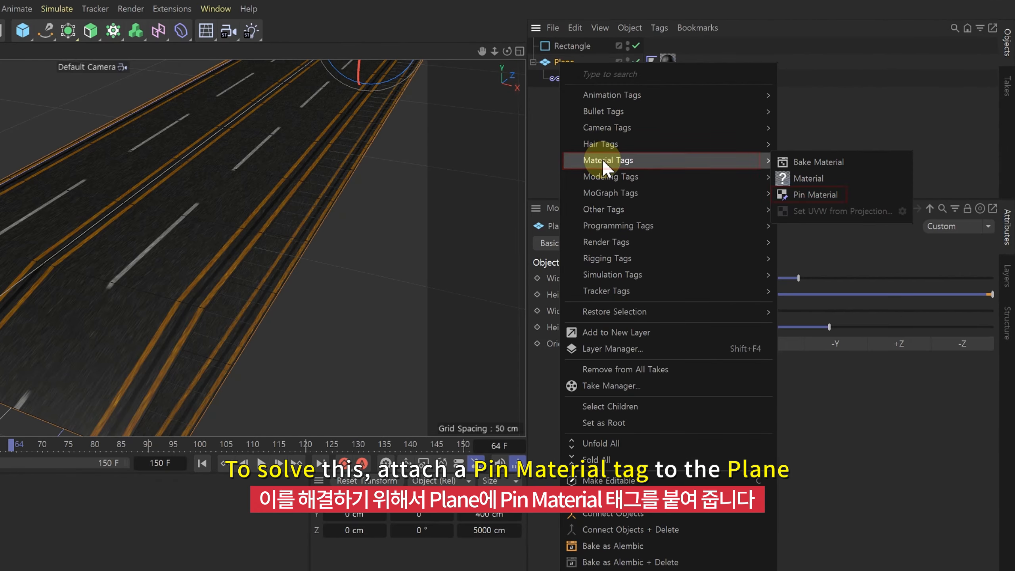
pyautogui.click(805, 200)
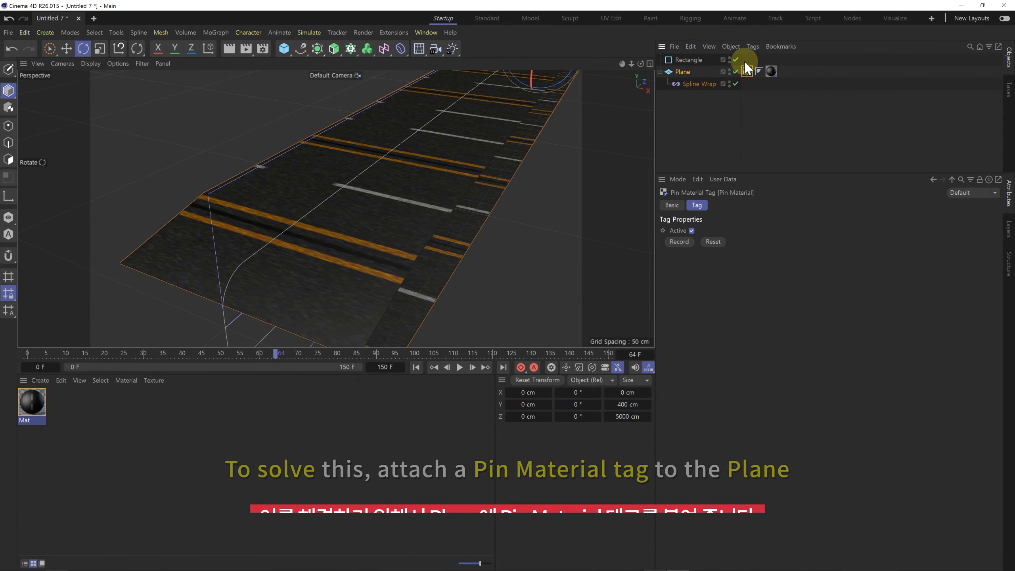
# Step: Play and stop the animation, and inspect the pinned texture's direction along the road
pyautogui.click(460, 367)
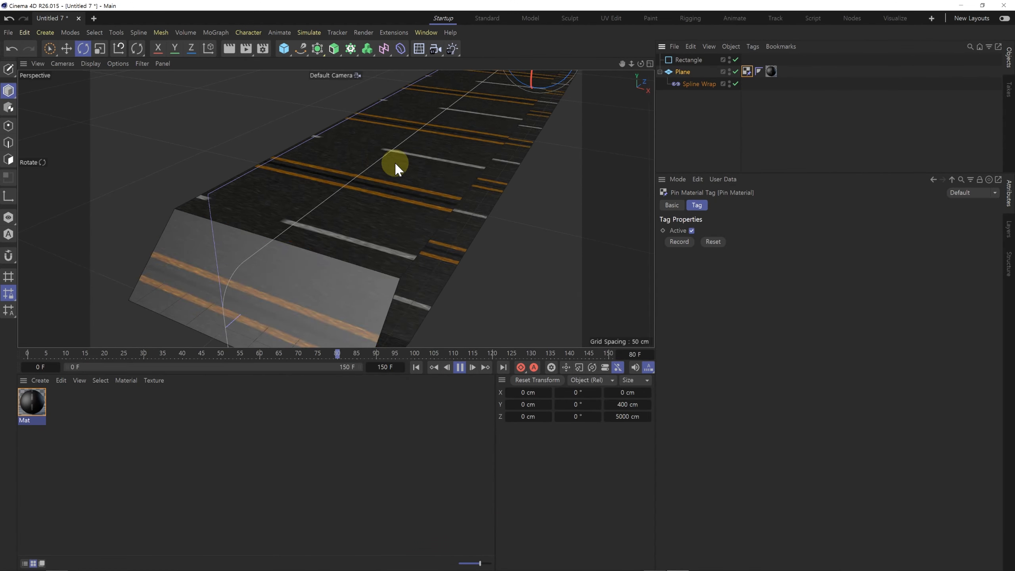
pyautogui.click(460, 367)
pyautogui.keyDown('alt'); pyautogui.moveTo(480, 163); pyautogui.dragTo(376, 203, button='right'); pyautogui.keyUp('alt')
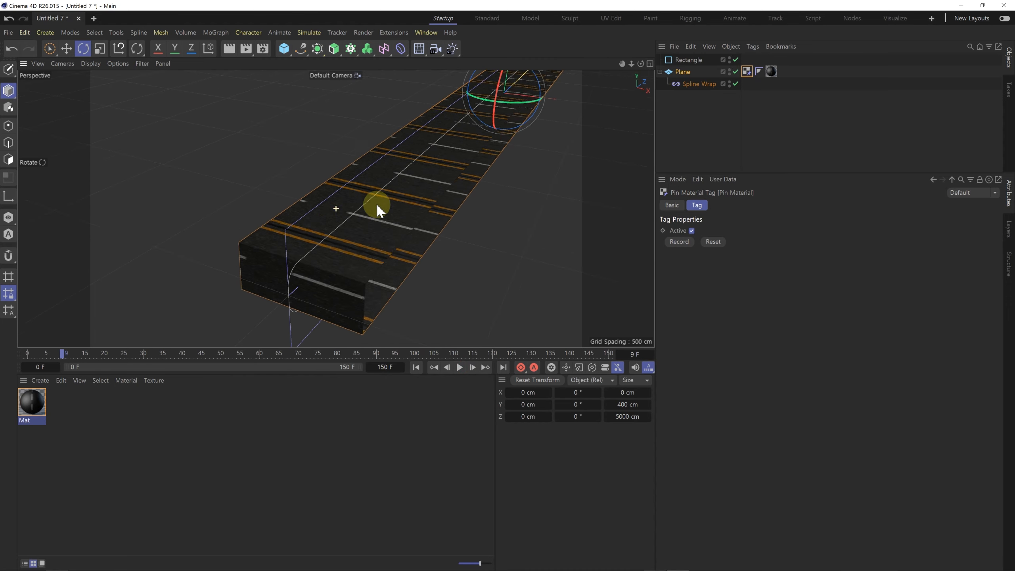
pyautogui.keyDown('alt'); pyautogui.moveTo(450, 177); pyautogui.dragTo(431, 174); pyautogui.keyUp('alt')
pyautogui.keyDown('alt'); pyautogui.moveTo(432, 174); pyautogui.dragTo(390, 230, button='middle'); pyautogui.keyUp('alt')
pyautogui.keyDown('alt'); pyautogui.moveTo(391, 230); pyautogui.dragTo(439, 190, button='right'); pyautogui.keyUp('alt')
pyautogui.keyDown('alt'); pyautogui.moveTo(439, 190); pyautogui.dragTo(432, 198); pyautogui.keyUp('alt')
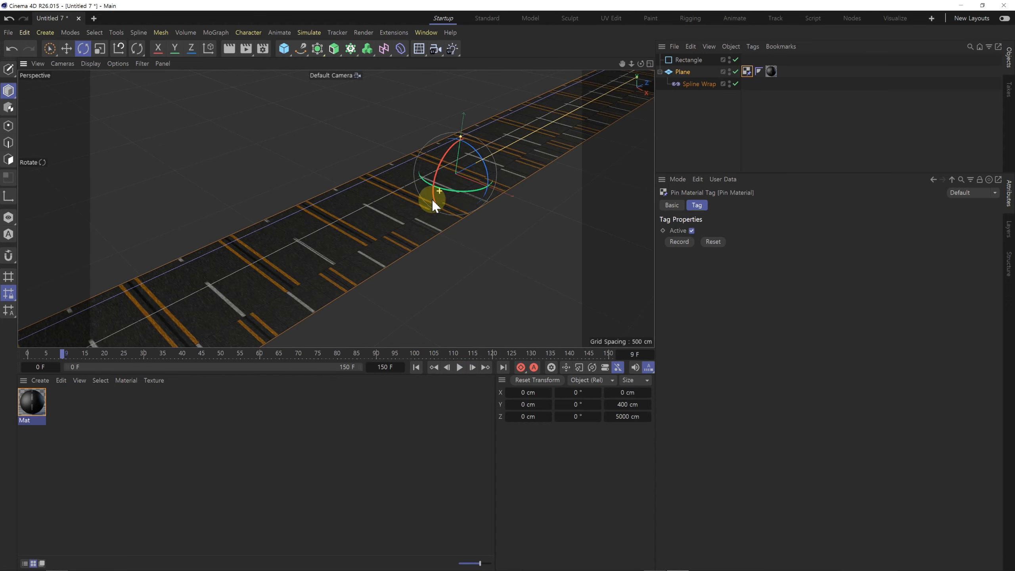
# Step: Rotate the Plane's texture projection by 90° in Texture mode so the lane markings run along the road
pyautogui.click(687, 115)
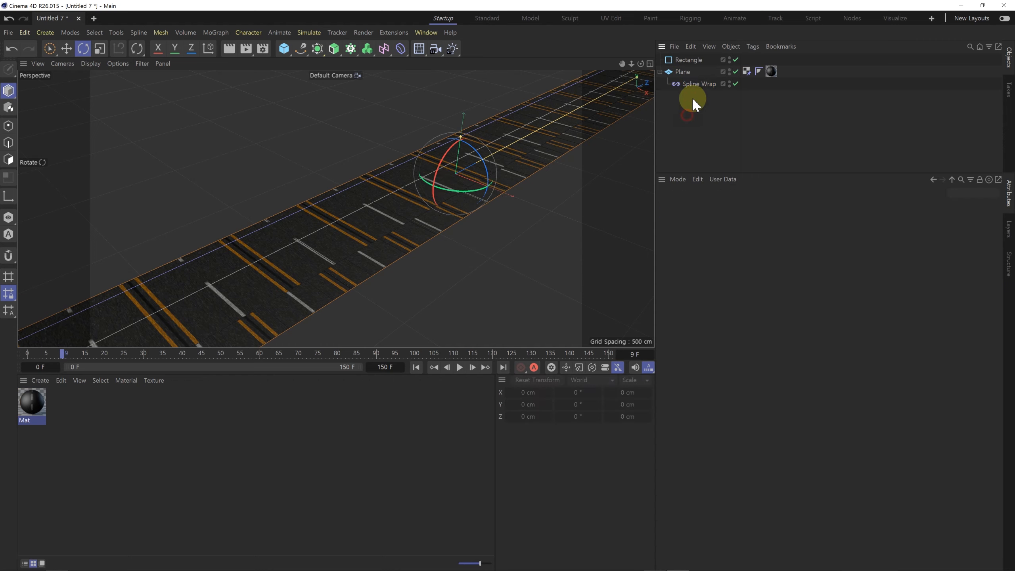
pyautogui.click(683, 73)
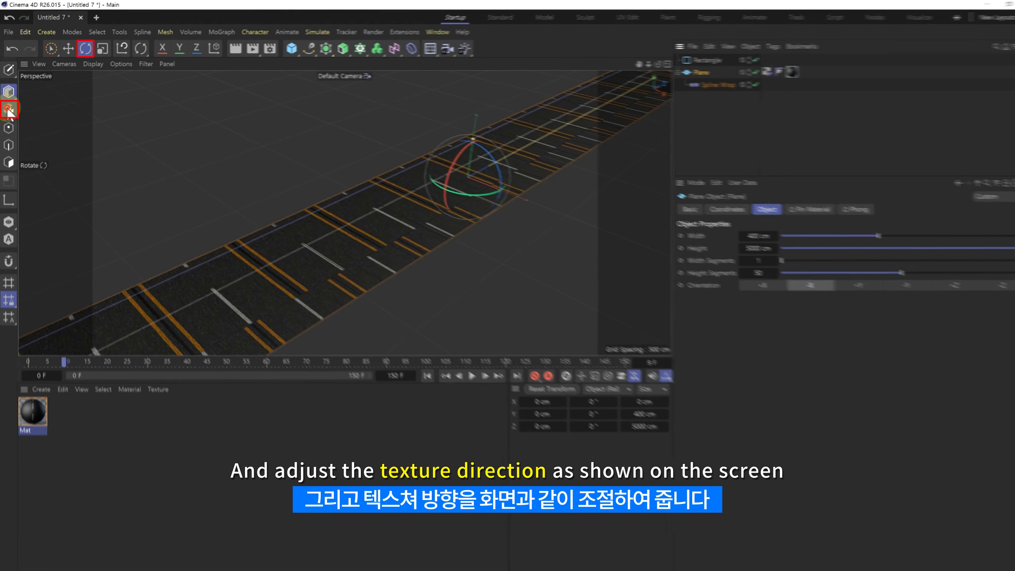
pyautogui.click(9, 110)
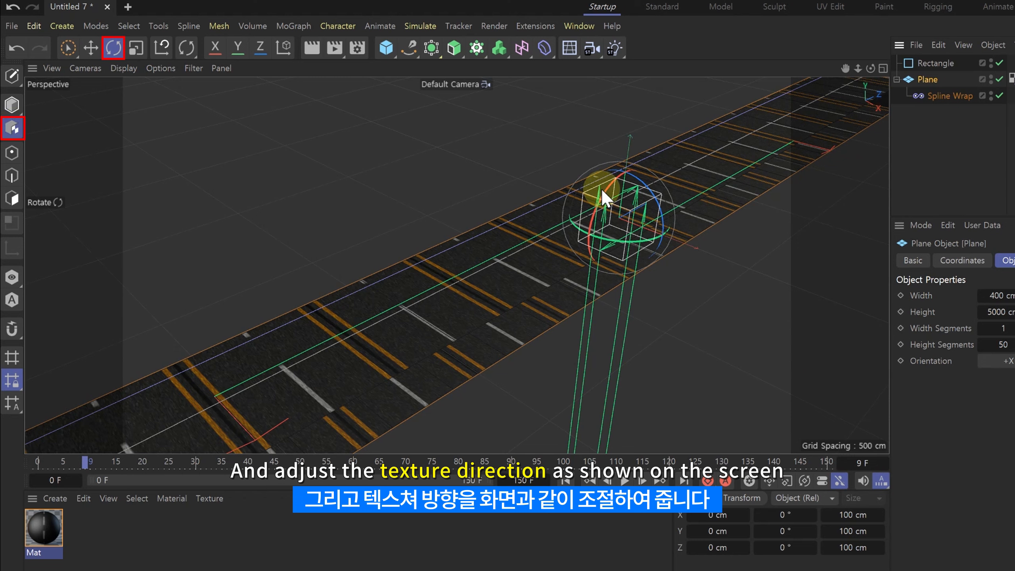
pyautogui.moveTo(606, 190); pyautogui.dragTo(590, 256)
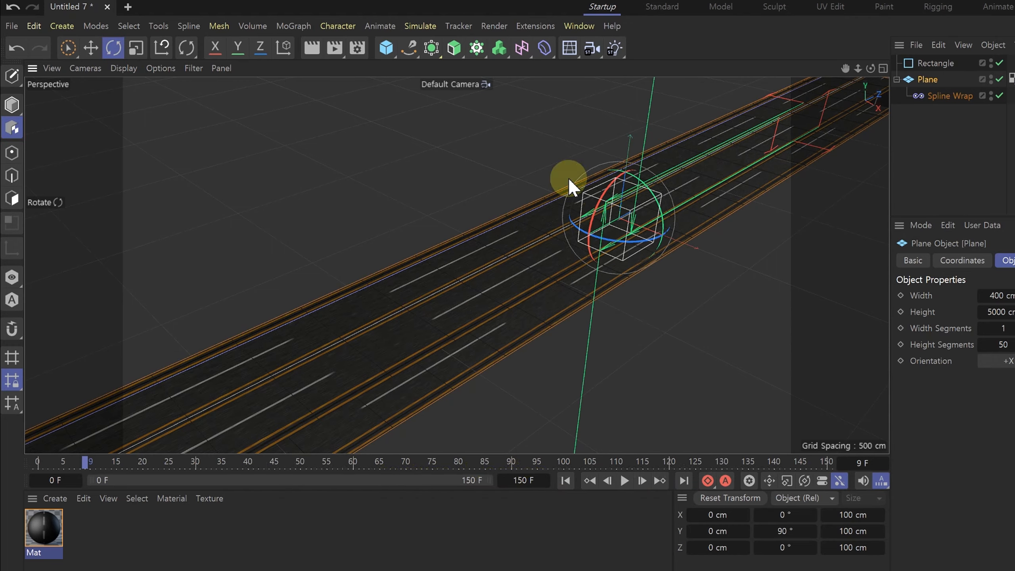
# Step: Inspect the reoriented road markings up close, play the animation to check their movement, and stop it
pyautogui.keyDown('alt'); pyautogui.moveTo(512, 182); pyautogui.dragTo(539, 229); pyautogui.keyUp('alt')
pyautogui.keyDown('alt'); pyautogui.moveTo(539, 229); pyautogui.dragTo(435, 255, button='right'); pyautogui.keyUp('alt')
pyautogui.keyDown('alt'); pyautogui.moveTo(434, 255); pyautogui.dragTo(530, 234); pyautogui.keyUp('alt')
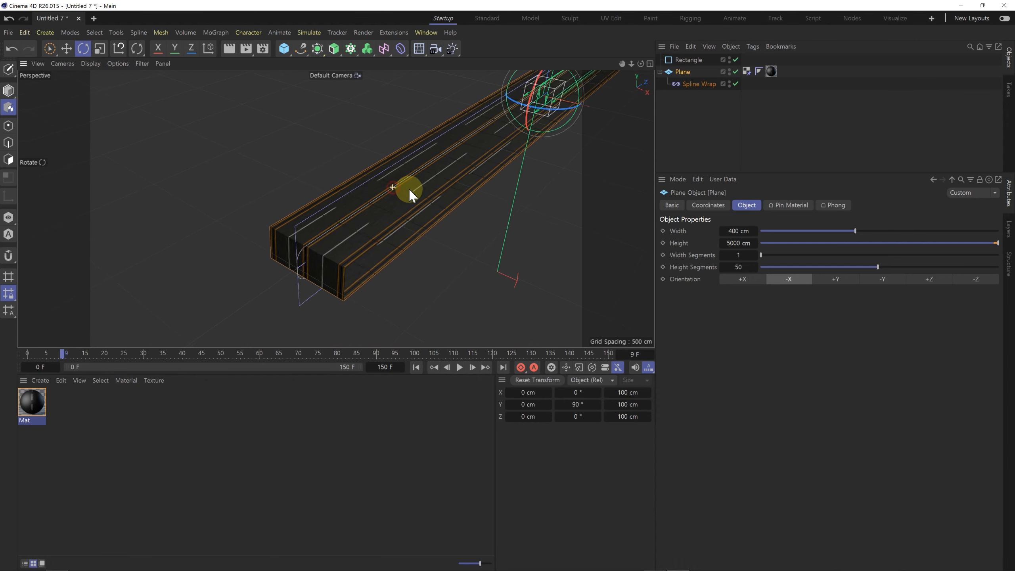
pyautogui.keyDown('alt'); pyautogui.moveTo(527, 226); pyautogui.dragTo(592, 216, button='right'); pyautogui.keyUp('alt')
pyautogui.scroll(10, 456, 176)
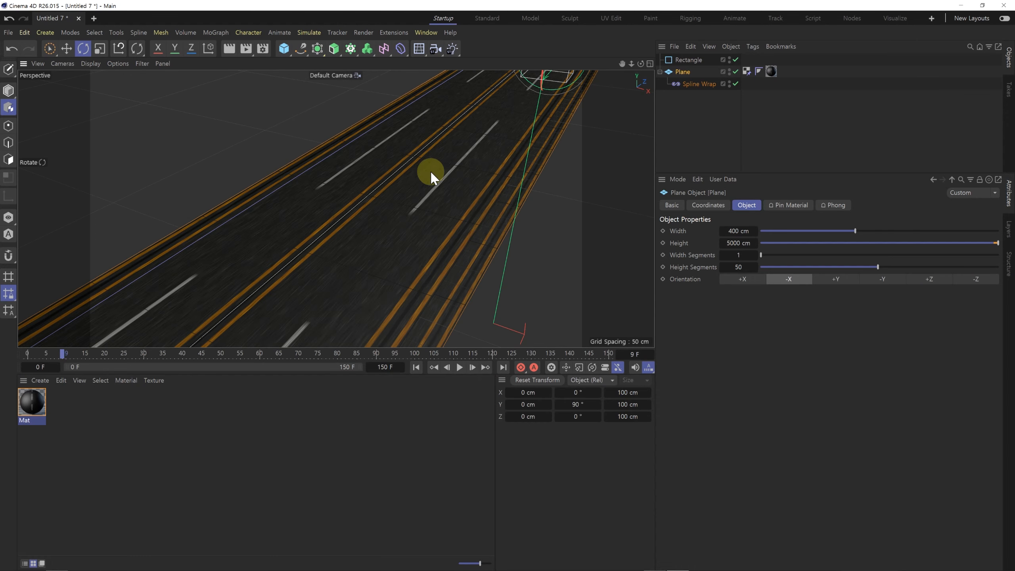
pyautogui.click(687, 133)
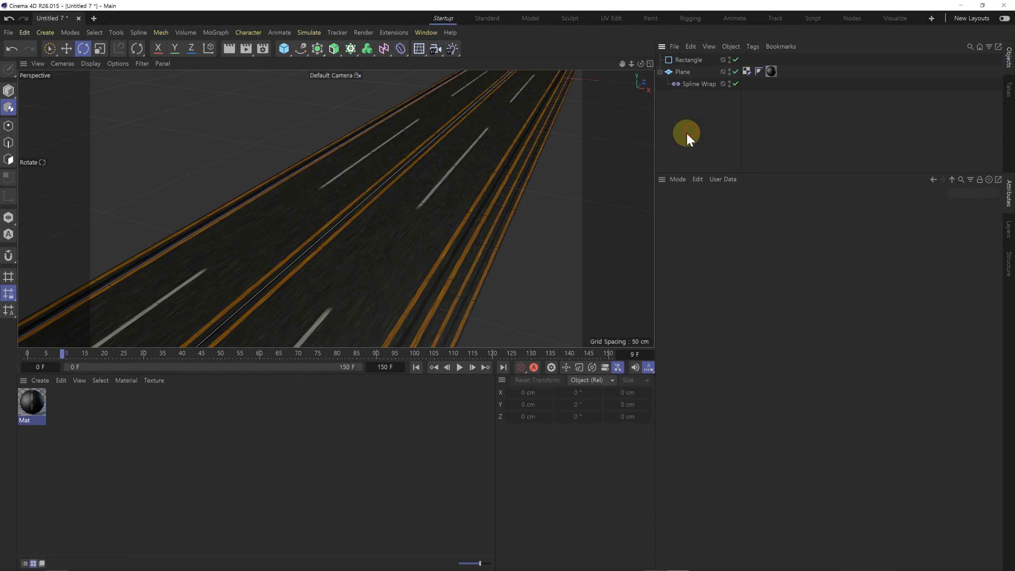
pyautogui.click(459, 367)
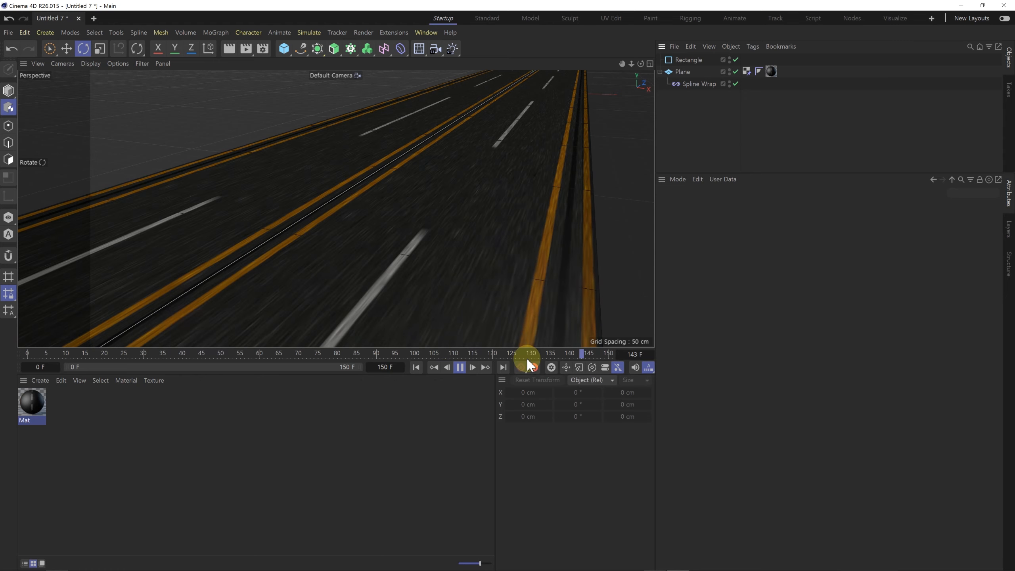
pyautogui.click(460, 367)
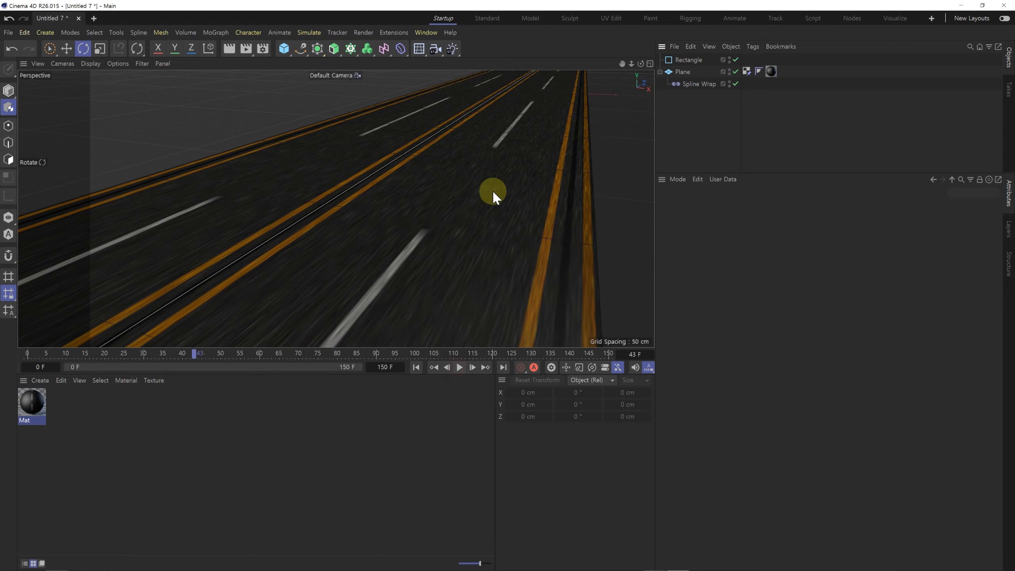
# Step: Merge the street light model file Lamp.c4d from the Road_Tuto folder into the road scene
pyautogui.moveTo(477, 195); pyautogui.dragTo(450, 192)
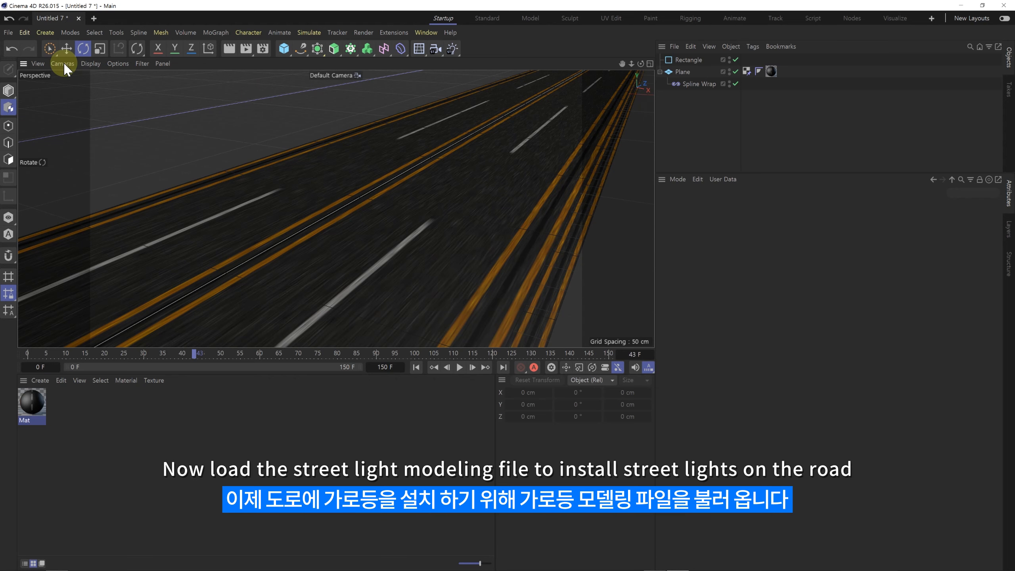
pyautogui.click(8, 32)
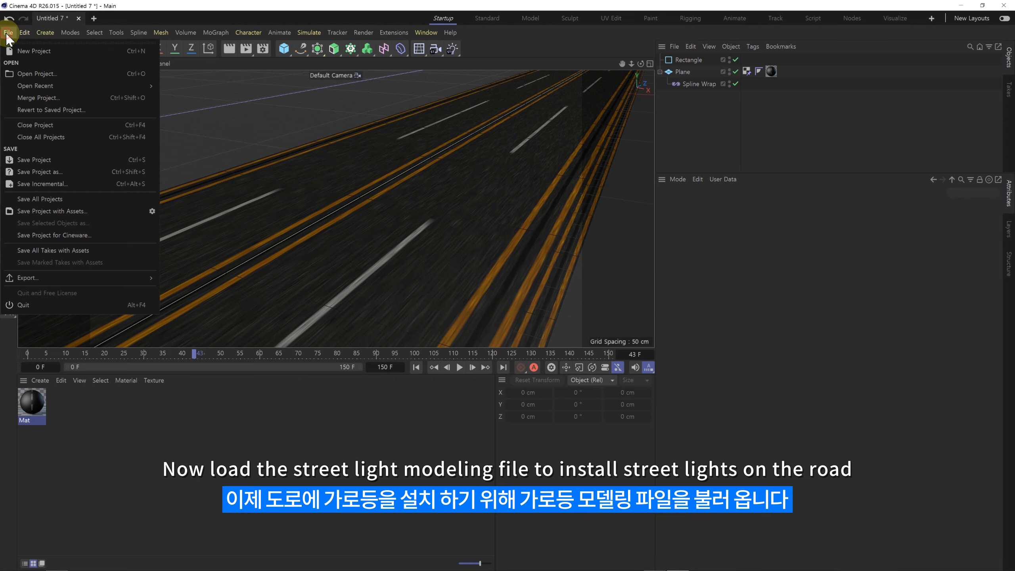
pyautogui.click(35, 97)
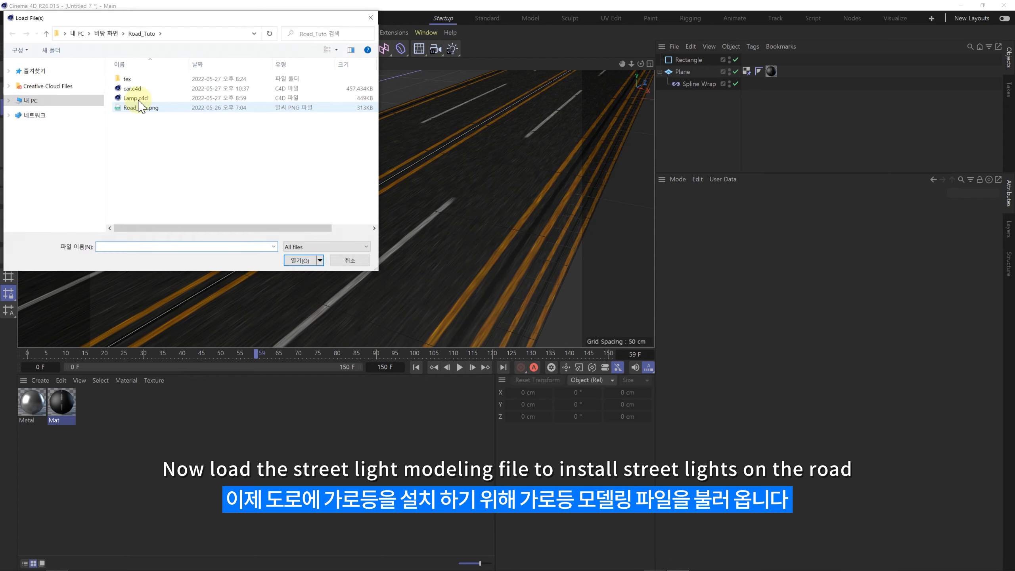
pyautogui.click(135, 98)
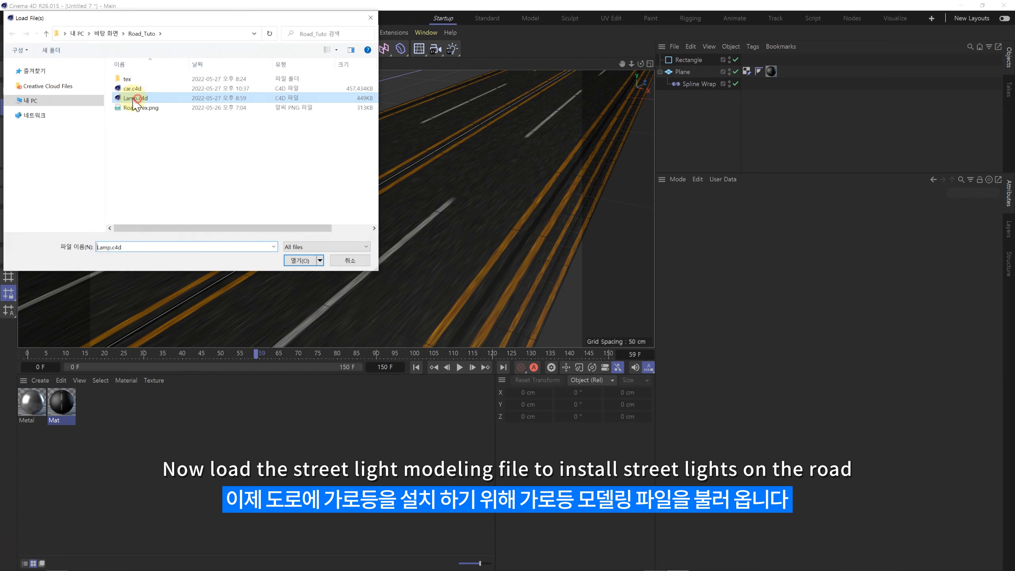
pyautogui.doubleClick(132, 98)
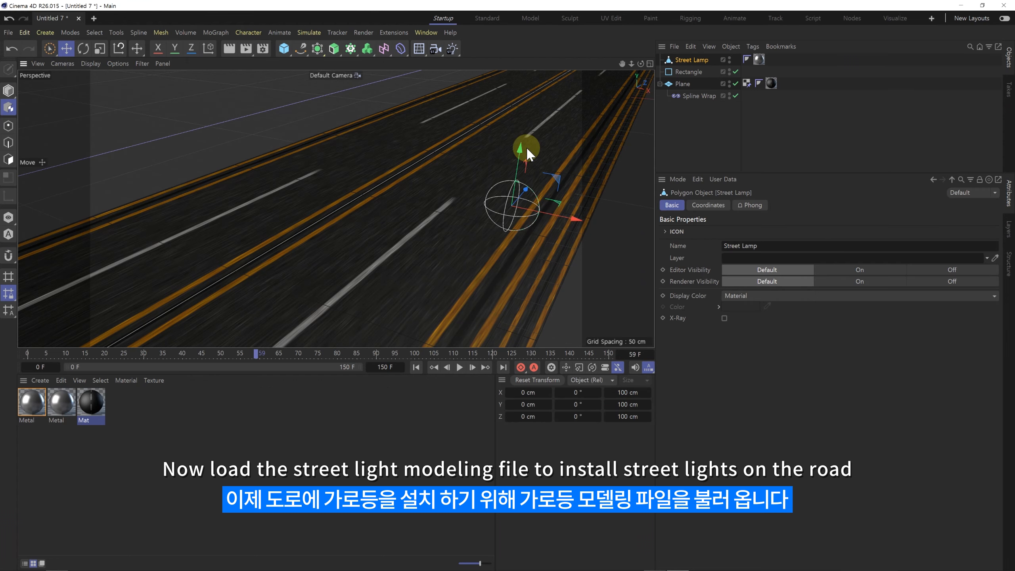
# Step: Move the Street Lamp off the road to about X -972 cm and Y -439 cm
pyautogui.click(717, 115)
pyautogui.click(699, 59)
pyautogui.keyDown('alt'); pyautogui.moveTo(529, 140); pyautogui.dragTo(456, 217); pyautogui.keyUp('alt')
pyautogui.scroll(-2, 457, 217)
pyautogui.keyDown('alt'); pyautogui.moveTo(487, 163); pyautogui.dragTo(445, 266, button='middle'); pyautogui.keyUp('alt')
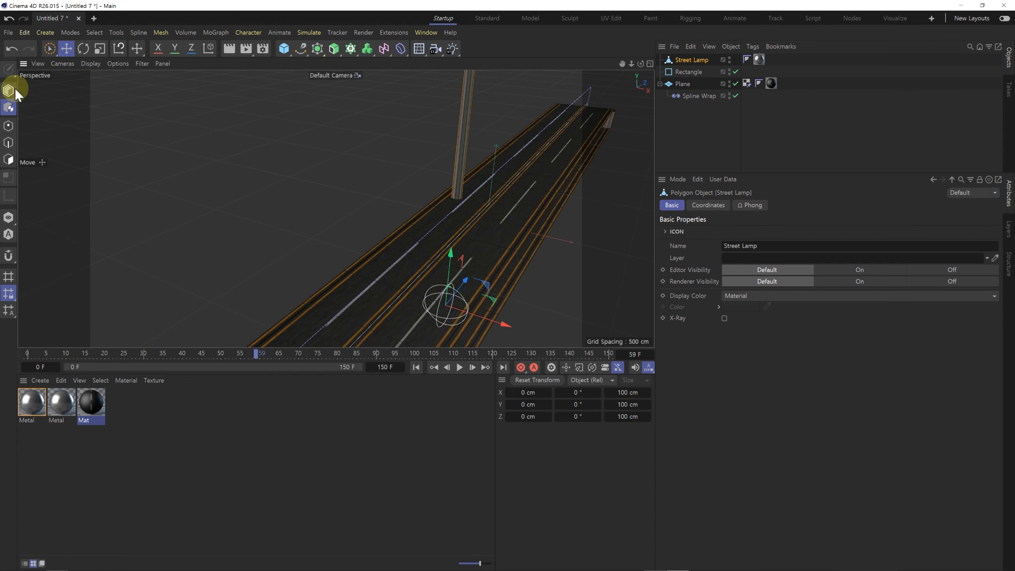
pyautogui.moveTo(469, 312); pyautogui.dragTo(181, 167)
# Step: Scale the Street Lamp down uniformly to about 496 cm tall and check that its axis sits at the base
pyautogui.click(98, 49)
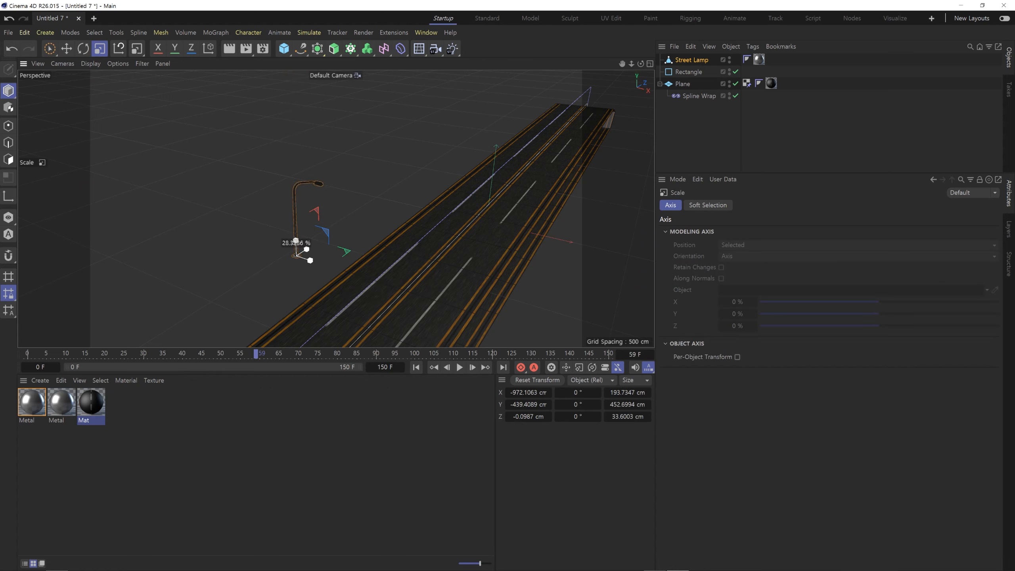
pyautogui.scroll(3, 290, 260)
pyautogui.moveTo(290, 259)
pyautogui.keyDown('alt'); pyautogui.mouseDown()
pyautogui.moveTo(326, 230)
pyautogui.moveTo(302, 246)
pyautogui.moveTo(309, 235)
pyautogui.moveTo(260, 180)
pyautogui.moveTo(338, 201)
pyautogui.moveTo(333, 209)
pyautogui.moveTo(398, 240)
pyautogui.moveTo(384, 230)
pyautogui.mouseUp(); pyautogui.keyUp('alt')
pyautogui.moveTo(361, 279)
pyautogui.keyDown('alt'); pyautogui.mouseDown()
pyautogui.moveTo(368, 272)
pyautogui.moveTo(362, 298)
pyautogui.moveTo(360, 271)
pyautogui.mouseUp(); pyautogui.keyUp('alt')
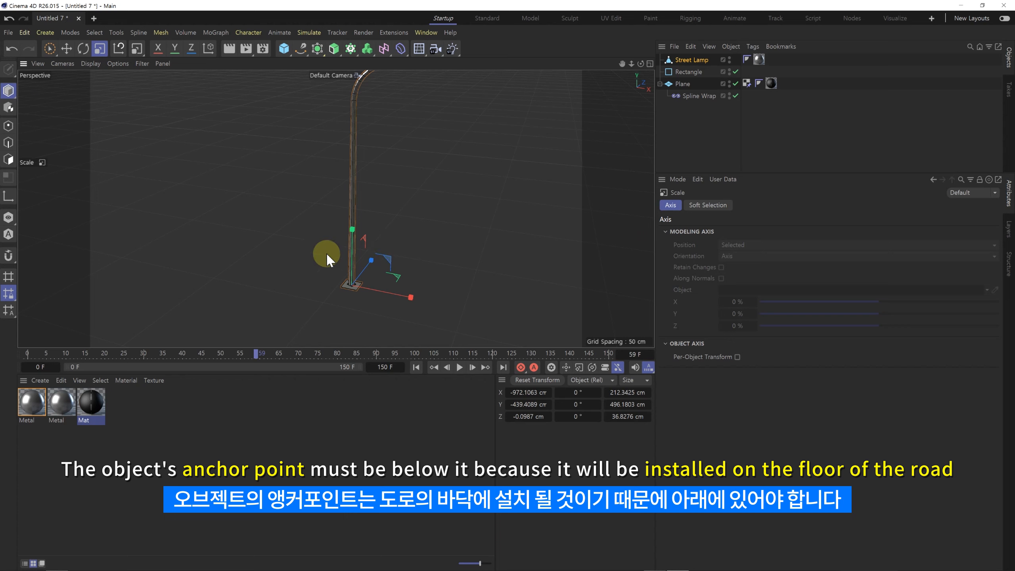
pyautogui.keyDown('alt'); pyautogui.moveTo(359, 294); pyautogui.dragTo(407, 198); pyautogui.keyUp('alt')
pyautogui.keyDown('alt'); pyautogui.moveTo(406, 198); pyautogui.dragTo(463, 181, button='right'); pyautogui.keyUp('alt')
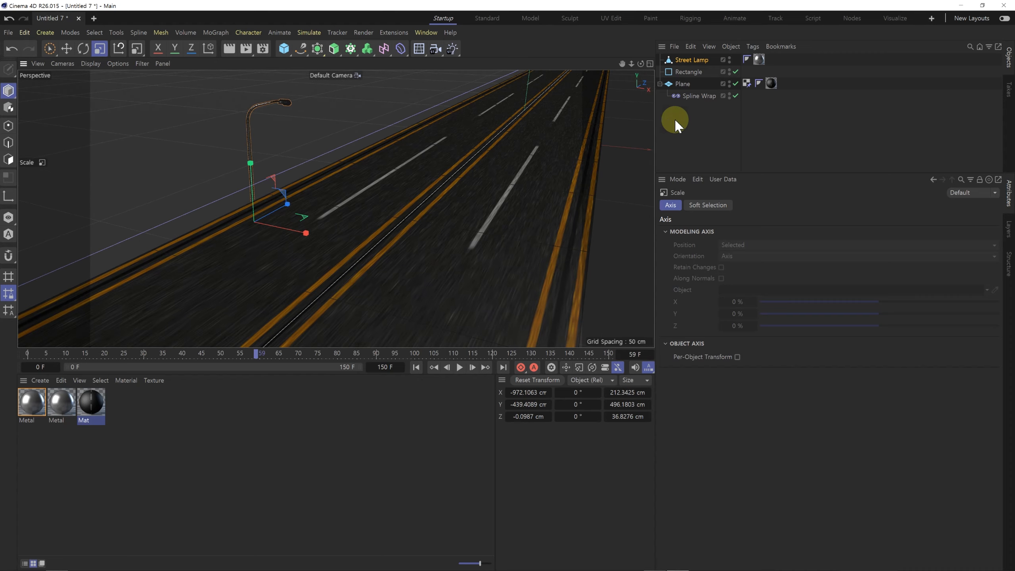
# Step: Add a MoGraph Cloner and make the Street Lamp its child
pyautogui.click(675, 120)
pyautogui.click(351, 49)
pyautogui.click(682, 65)
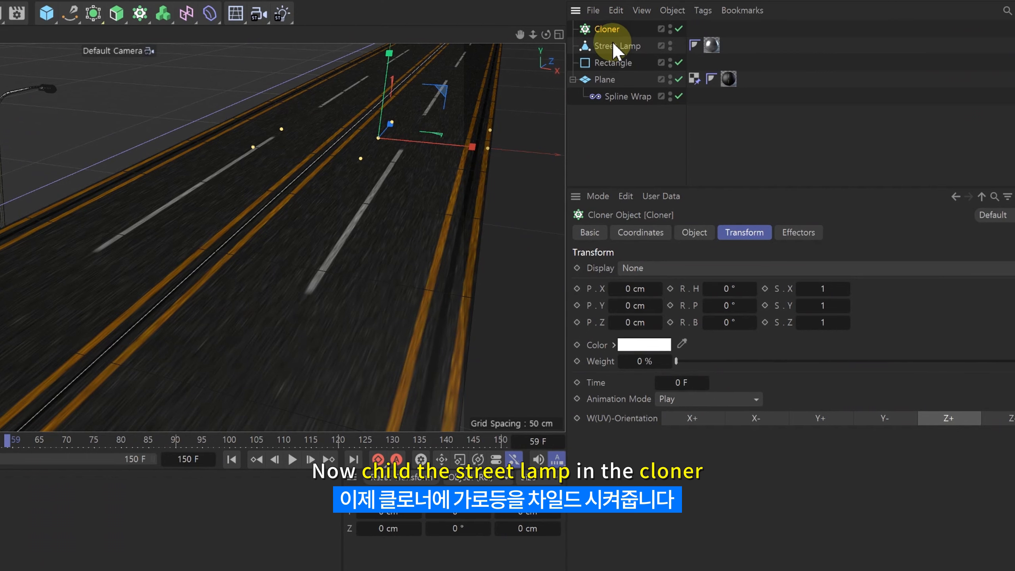
pyautogui.moveTo(613, 43); pyautogui.dragTo(610, 33)
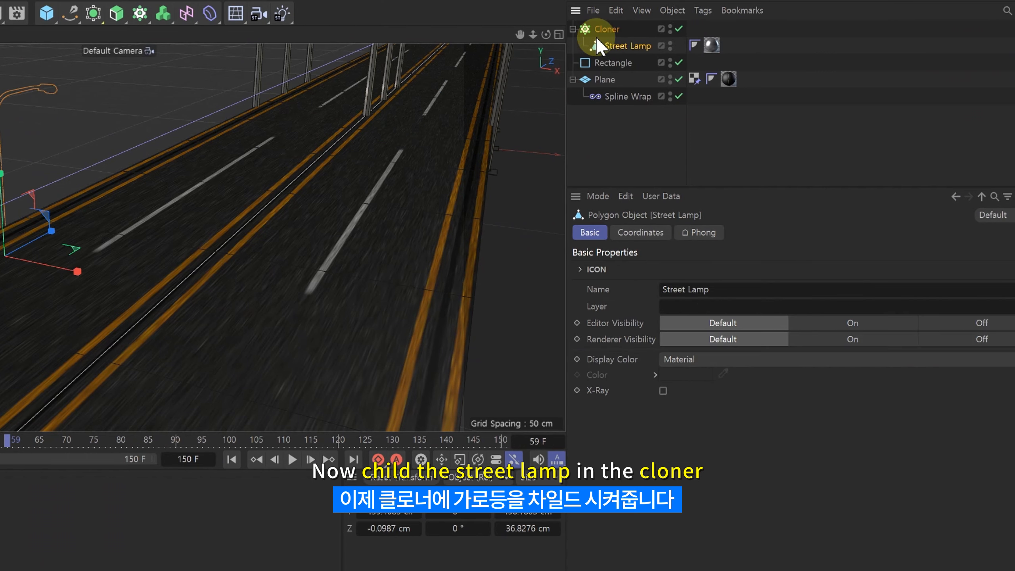
# Step: Set the Cloner's mode to Object and assign the Plane as the object to clone onto
pyautogui.moveTo(401, 121)
pyautogui.keyDown('alt'); pyautogui.mouseDown(button='middle')
pyautogui.moveTo(393, 193)
pyautogui.moveTo(328, 232)
pyautogui.mouseUp(button='middle'); pyautogui.keyUp('alt')
pyautogui.scroll(-3, 384, 176)
pyautogui.click(606, 30)
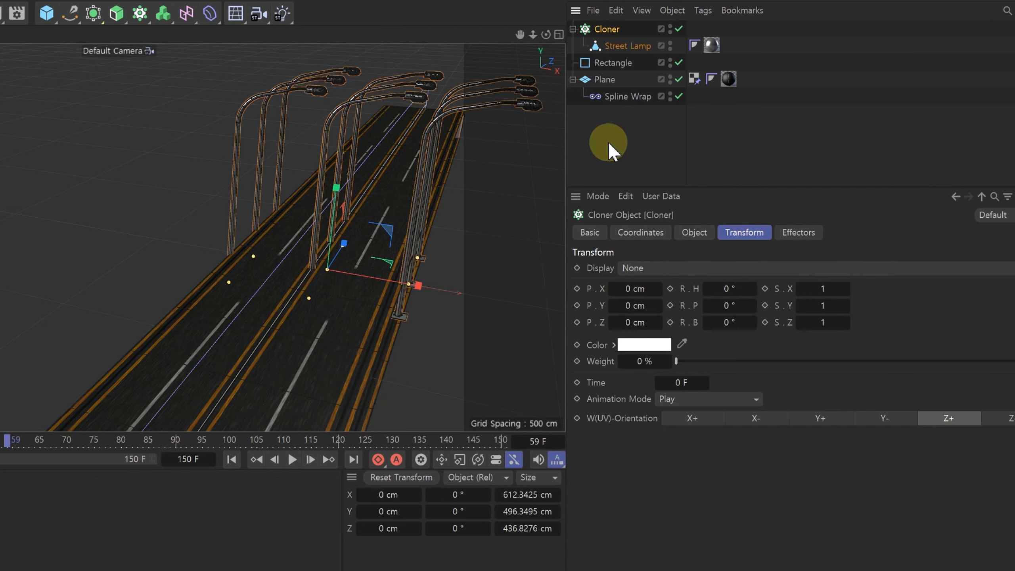
pyautogui.click(695, 233)
pyautogui.click(684, 268)
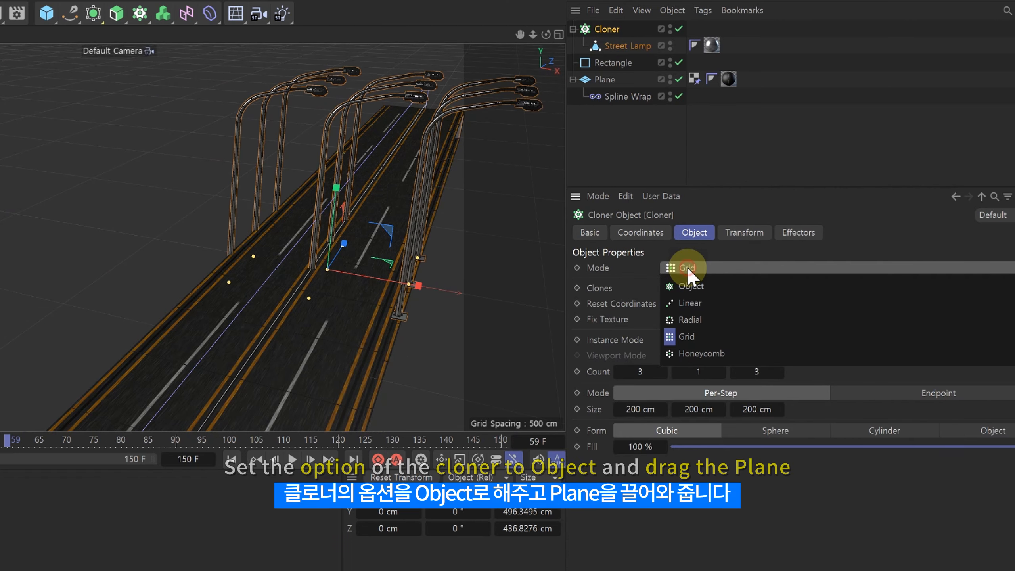
pyautogui.click(693, 286)
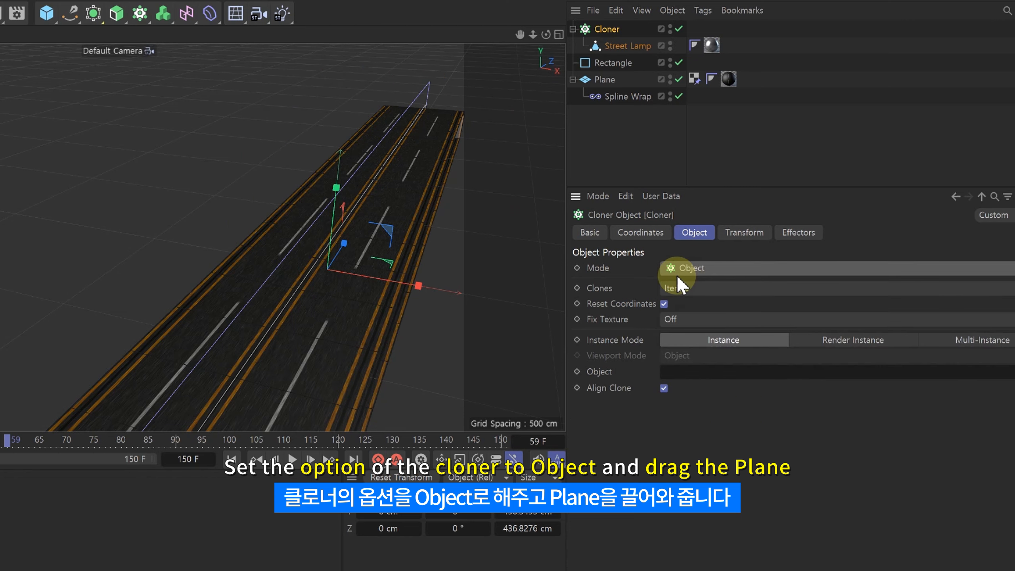
pyautogui.moveTo(609, 85); pyautogui.dragTo(684, 291)
pyautogui.moveTo(698, 371); pyautogui.dragTo(695, 373)
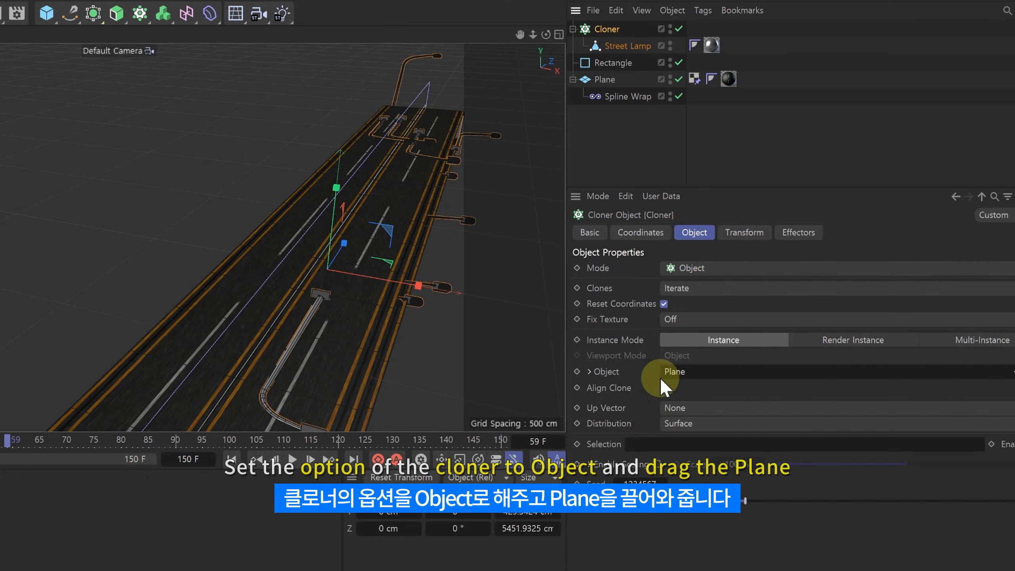
# Step: Set the Cloner's distribution to Polygon Center
pyautogui.keyDown('alt'); pyautogui.moveTo(543, 319); pyautogui.dragTo(332, 245); pyautogui.keyUp('alt')
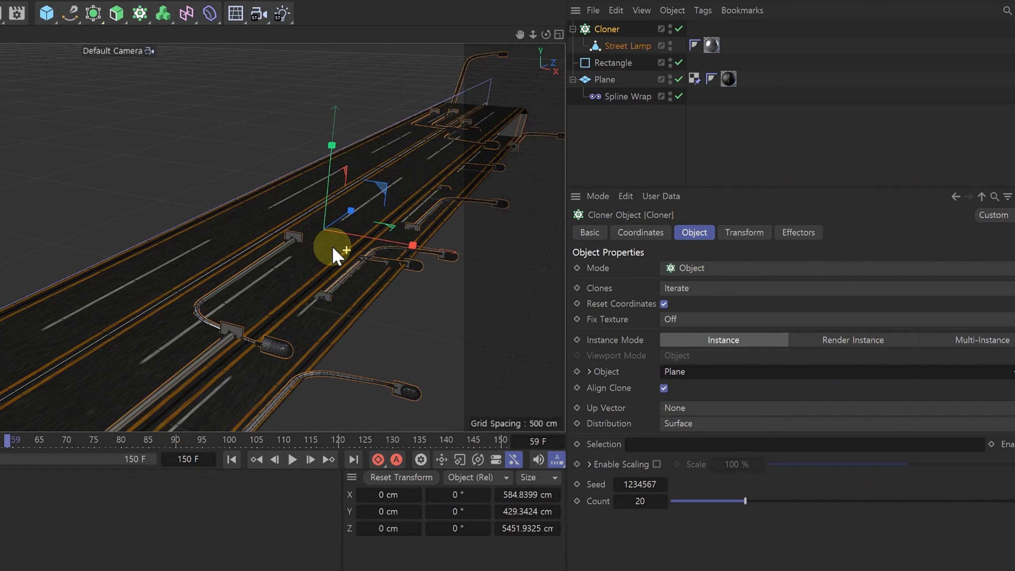
pyautogui.click(684, 423)
pyautogui.click(693, 475)
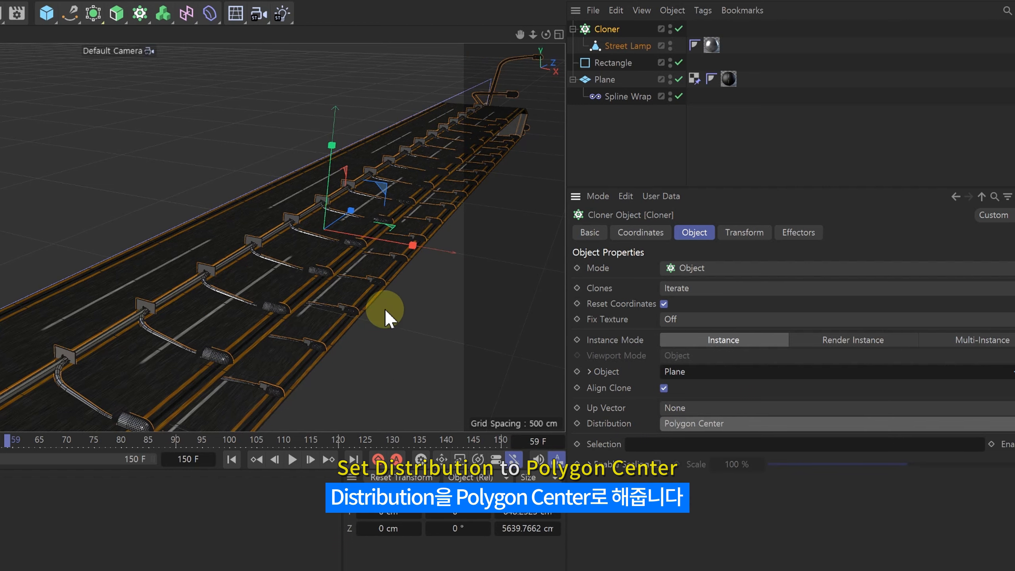
# Step: Set the Cloner's transform pitch rotation (R.P) to -90° to stand the street lamps upright, and inspect them along the road
pyautogui.click(734, 226)
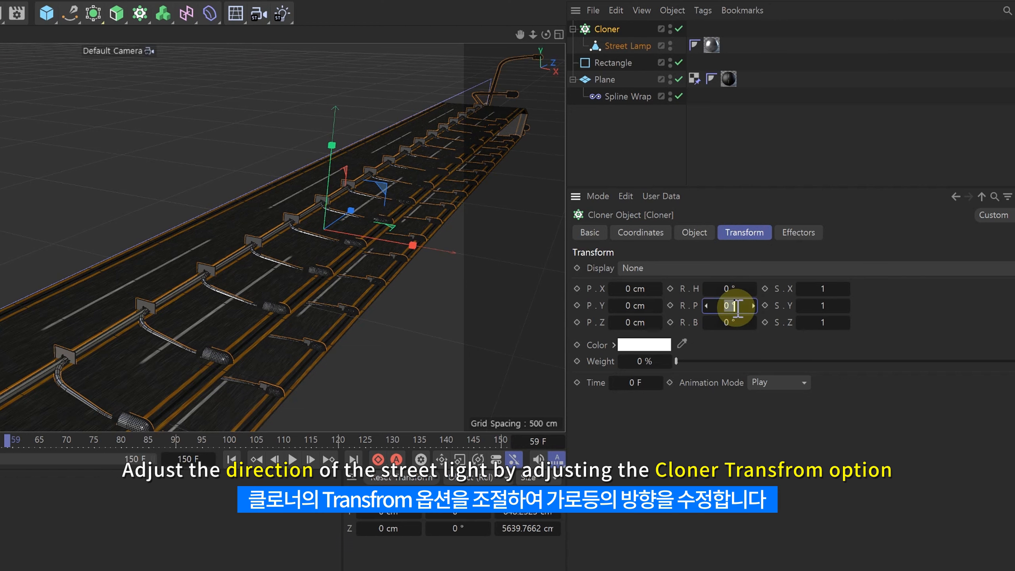
pyautogui.moveTo(734, 307); pyautogui.dragTo(734, 307)
pyautogui.keyDown('alt'); pyautogui.moveTo(430, 220); pyautogui.dragTo(373, 215); pyautogui.keyUp('alt')
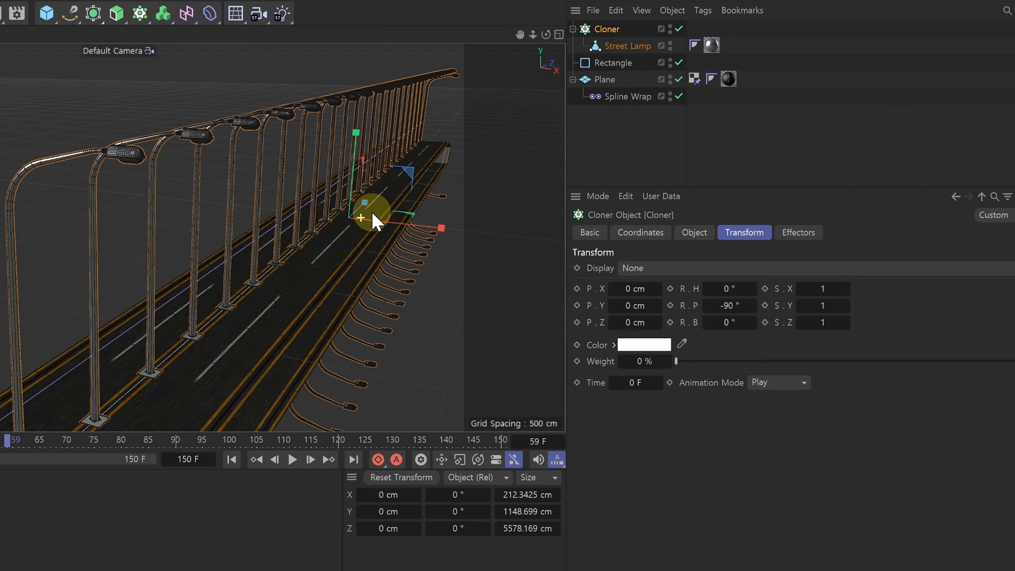
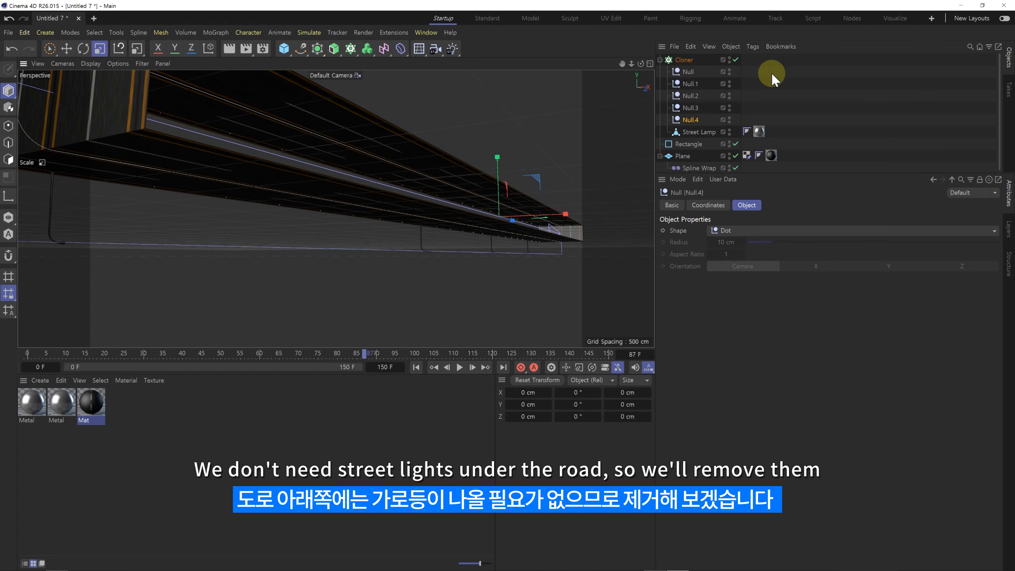
# Step: Hide the Plane's Spline Wrap deformer in the viewport and clear the selection
pyautogui.scroll(-1, 798, 111)
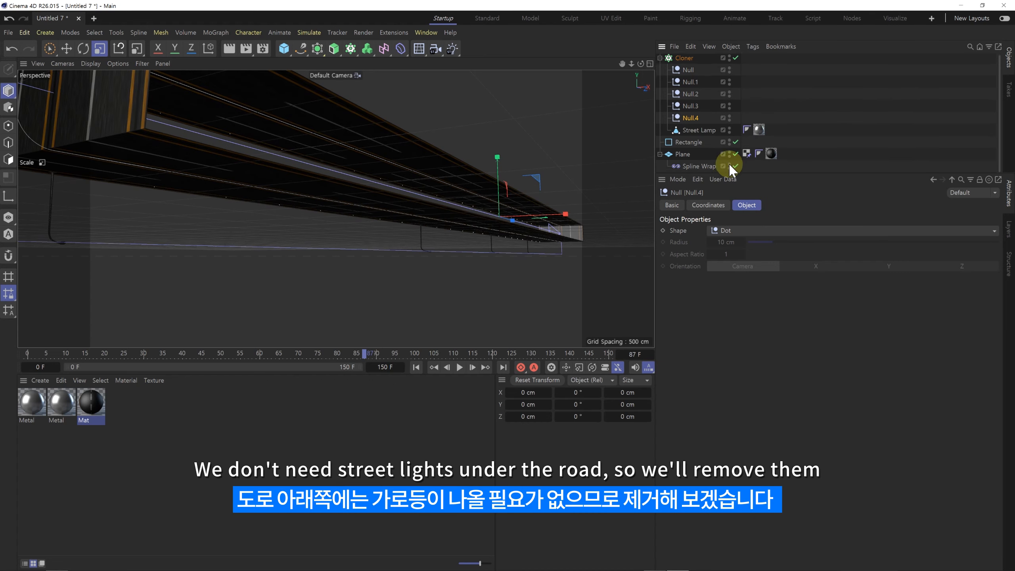
pyautogui.click(729, 164)
pyautogui.click(402, 252)
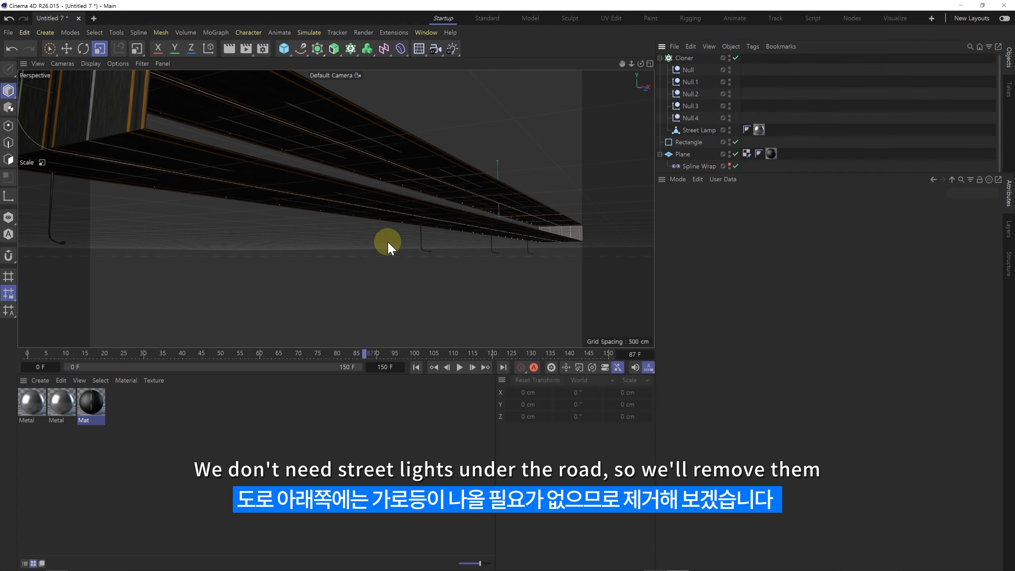
# Step: Add a MoGraph Plain effector with nothing selected and give it a Box Field
pyautogui.click(205, 33)
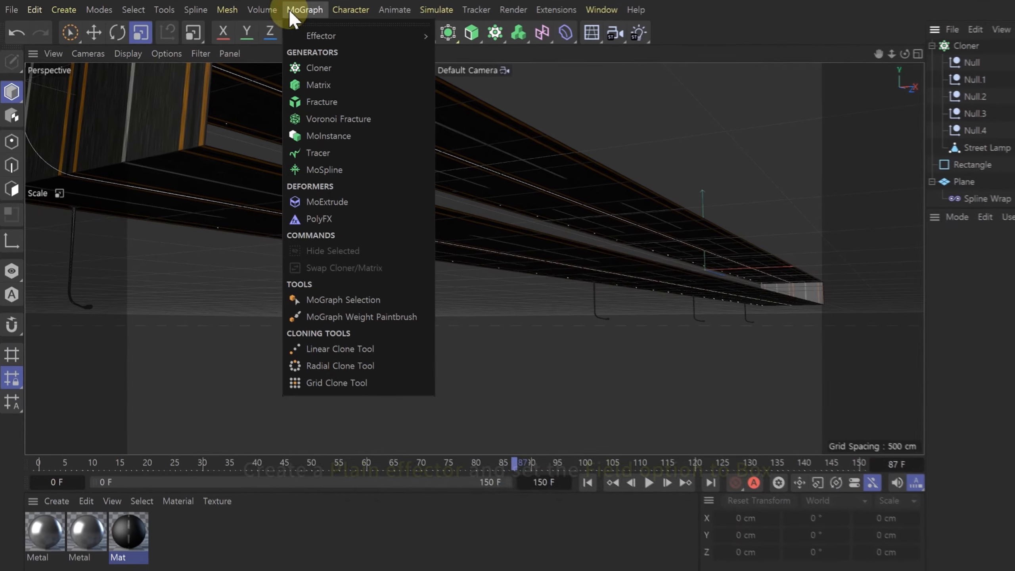
pyautogui.moveTo(213, 49)
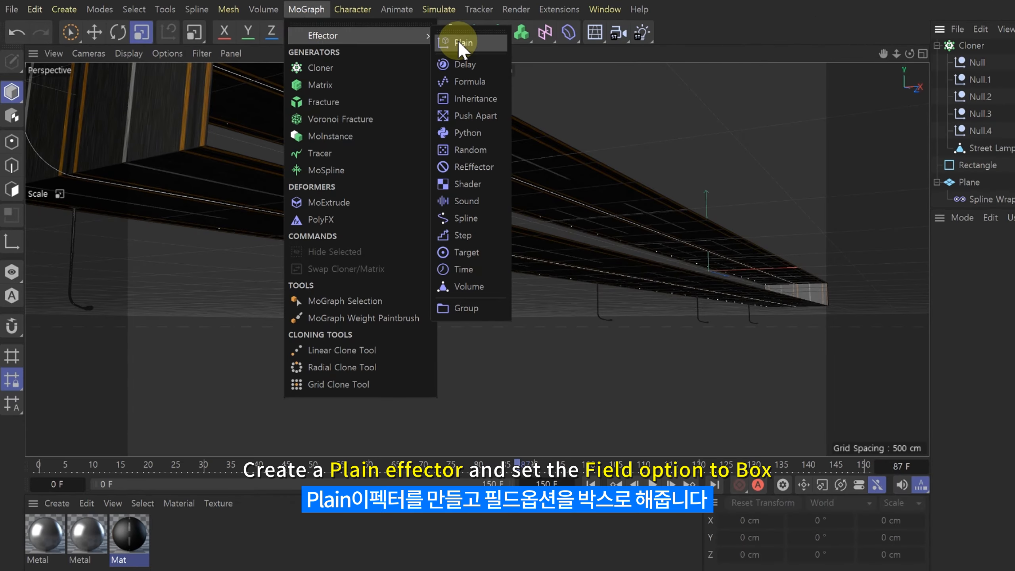
pyautogui.click(462, 43)
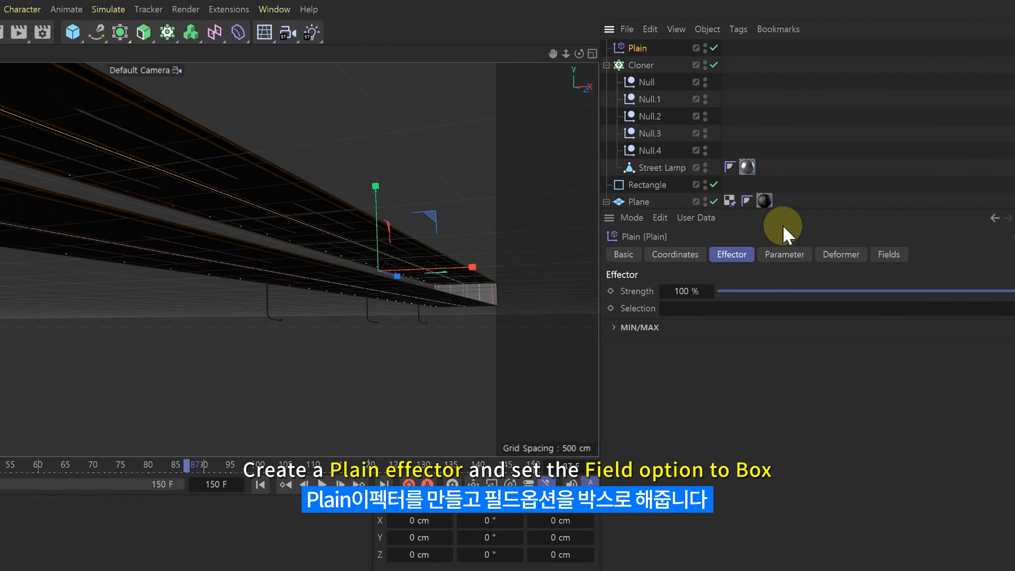
pyautogui.click(888, 253)
pyautogui.click(648, 389)
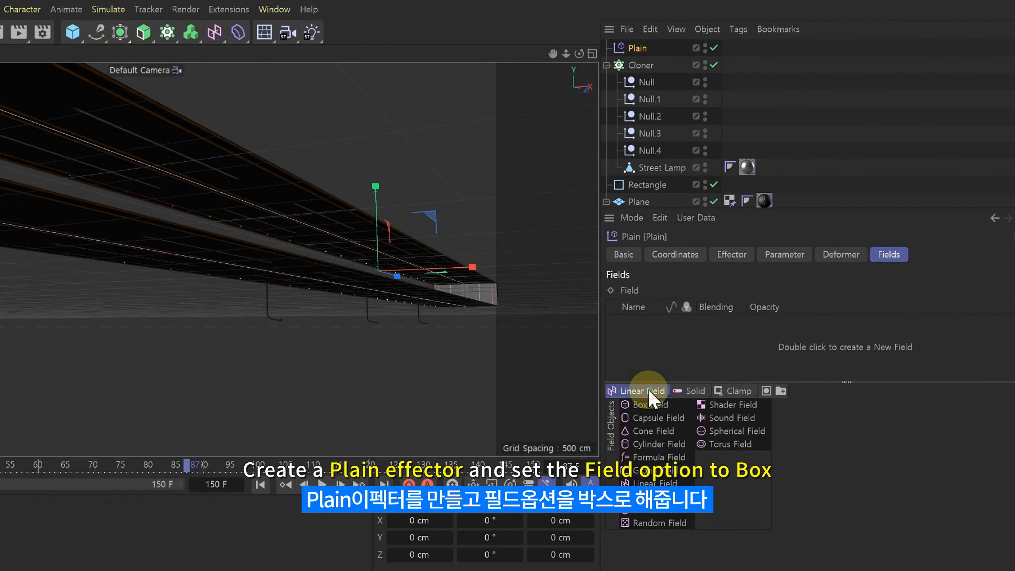
pyautogui.click(645, 406)
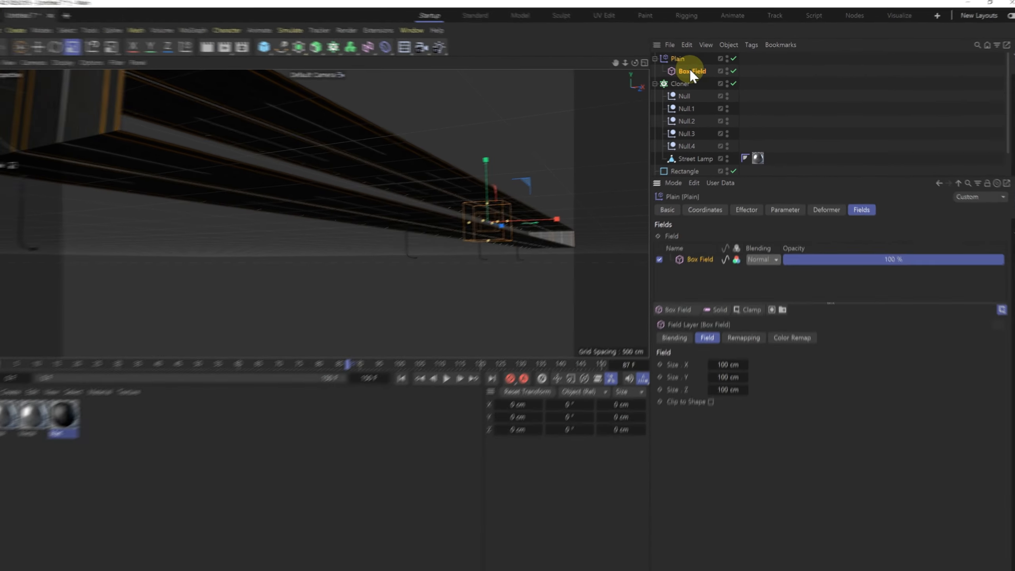
# Step: Stretch the Box Field along the road's length to a Z size of about 2679 cm
pyautogui.click(619, 68)
pyautogui.keyDown('alt'); pyautogui.moveTo(502, 151); pyautogui.dragTo(492, 173); pyautogui.keyUp('alt')
pyautogui.keyDown('alt'); pyautogui.moveTo(491, 174); pyautogui.dragTo(397, 220, button='middle'); pyautogui.keyUp('alt')
pyautogui.keyDown('alt'); pyautogui.moveTo(396, 219); pyautogui.dragTo(600, 168); pyautogui.keyUp('alt')
pyautogui.scroll(-3, 601, 168)
pyautogui.keyDown('alt'); pyautogui.moveTo(600, 168); pyautogui.dragTo(571, 158, button='middle'); pyautogui.keyUp('alt')
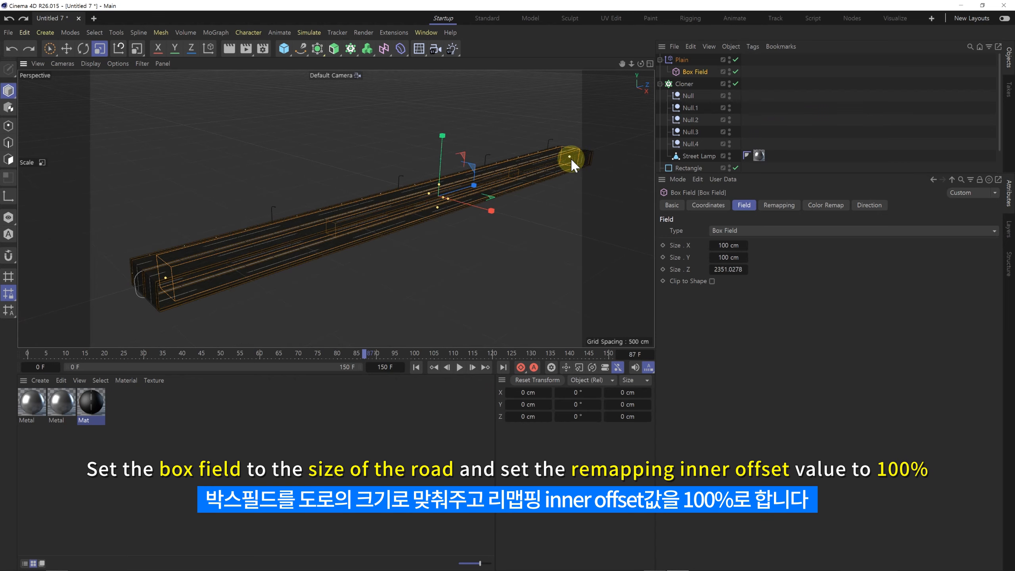
pyautogui.moveTo(578, 157); pyautogui.dragTo(585, 157)
# Step: Resize the Box Field to a Y size of about 88 cm and lower it to about Y -130 cm, around the lamps beneath the road
pyautogui.keyDown('alt'); pyautogui.moveTo(480, 192); pyautogui.dragTo(399, 193); pyautogui.keyUp('alt')
pyautogui.keyDown('alt'); pyautogui.moveTo(400, 193); pyautogui.dragTo(351, 197, button='middle'); pyautogui.keyUp('alt')
pyautogui.moveTo(381, 188); pyautogui.dragTo(381, 195)
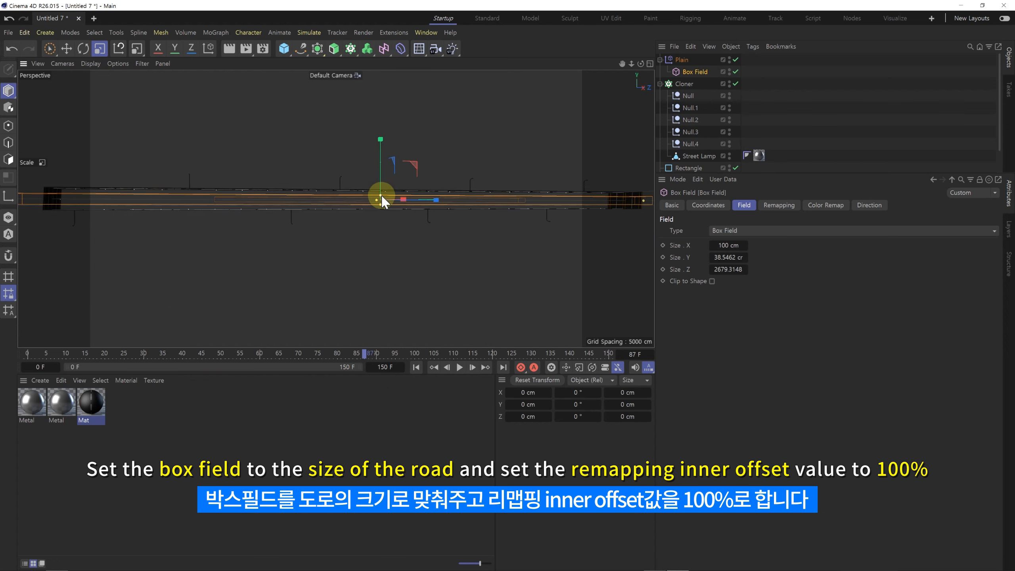
pyautogui.click(66, 48)
pyautogui.moveTo(376, 154); pyautogui.dragTo(378, 166)
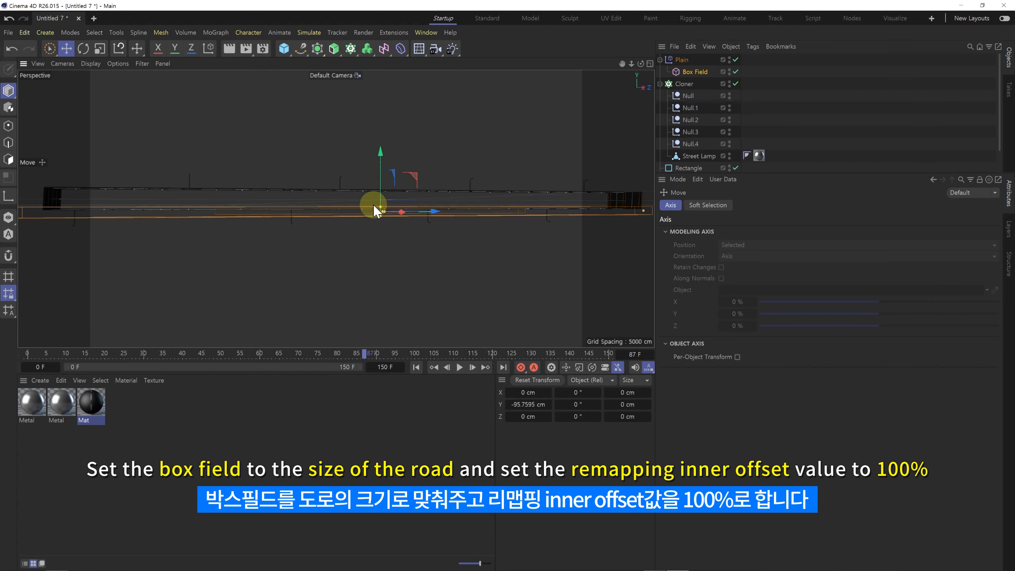
pyautogui.moveTo(382, 207); pyautogui.dragTo(379, 192)
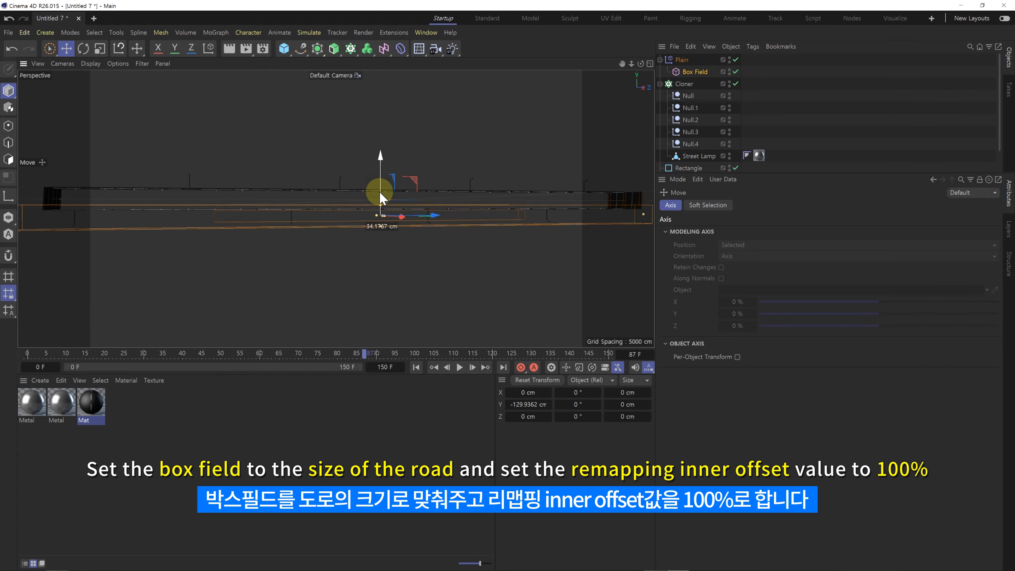
# Step: Set the Box Field's remapping Inner Offset to 100%
pyautogui.click(698, 73)
pyautogui.click(780, 210)
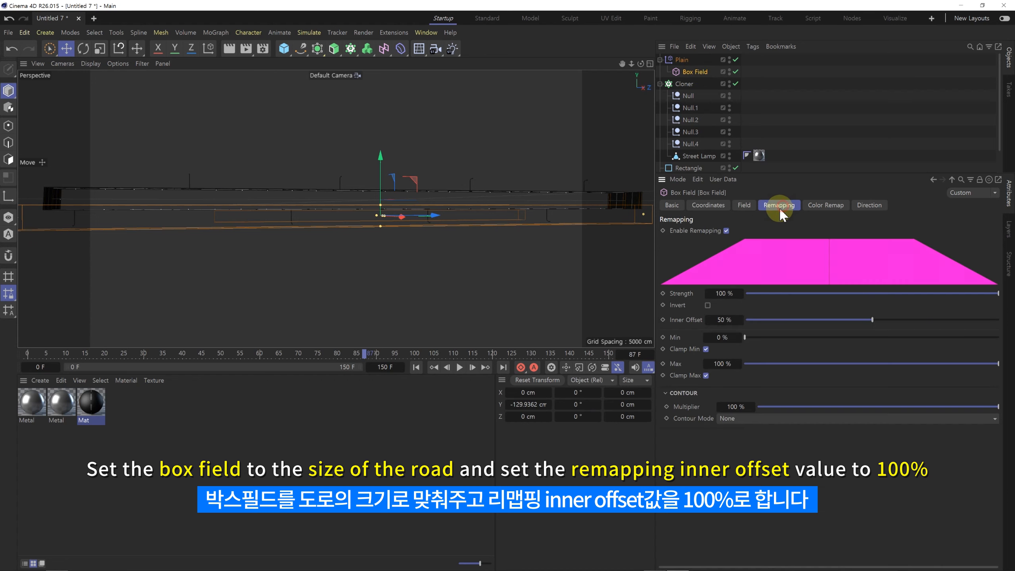
pyautogui.moveTo(876, 319); pyautogui.dragTo(998, 319)
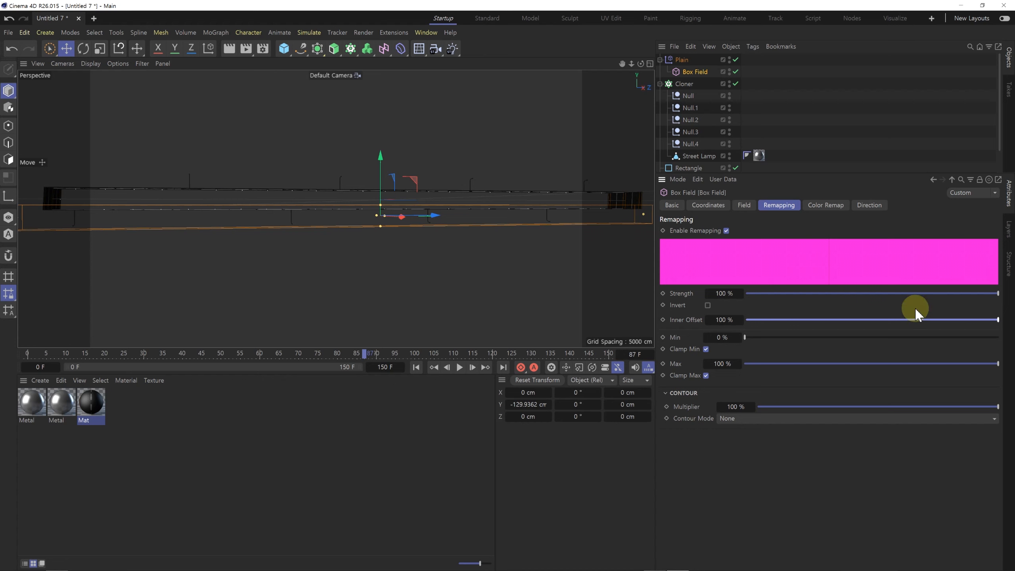
pyautogui.click(809, 108)
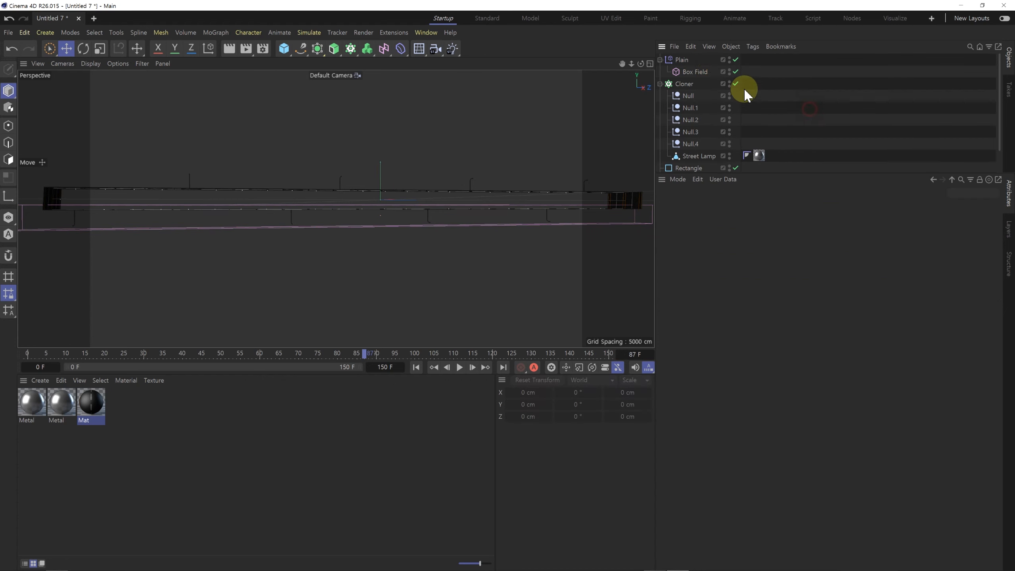
# Step: Enable Scale and Uniform Scale in the Plain effector's parameters and set the scale to -1
pyautogui.click(687, 61)
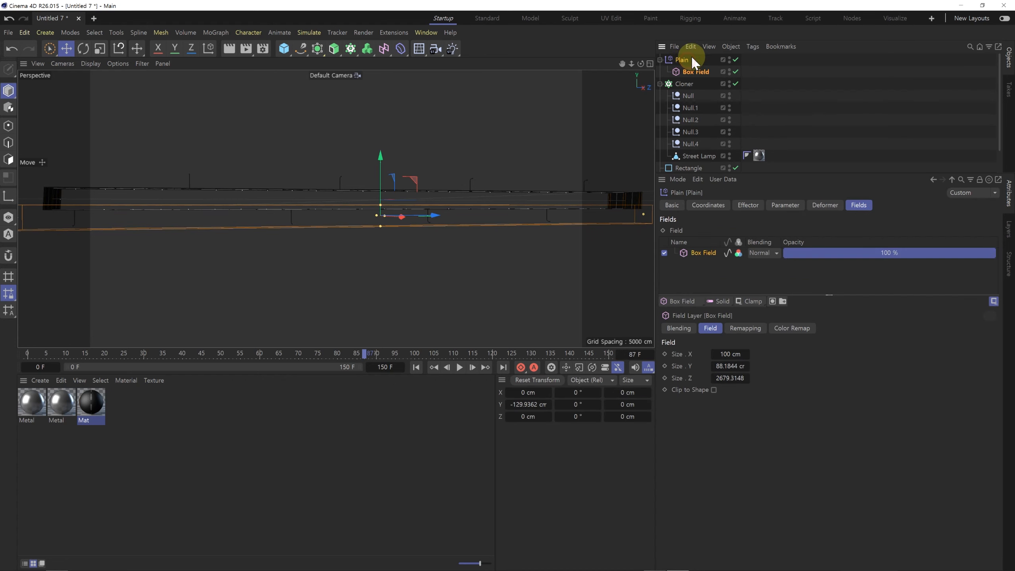
pyautogui.click(773, 211)
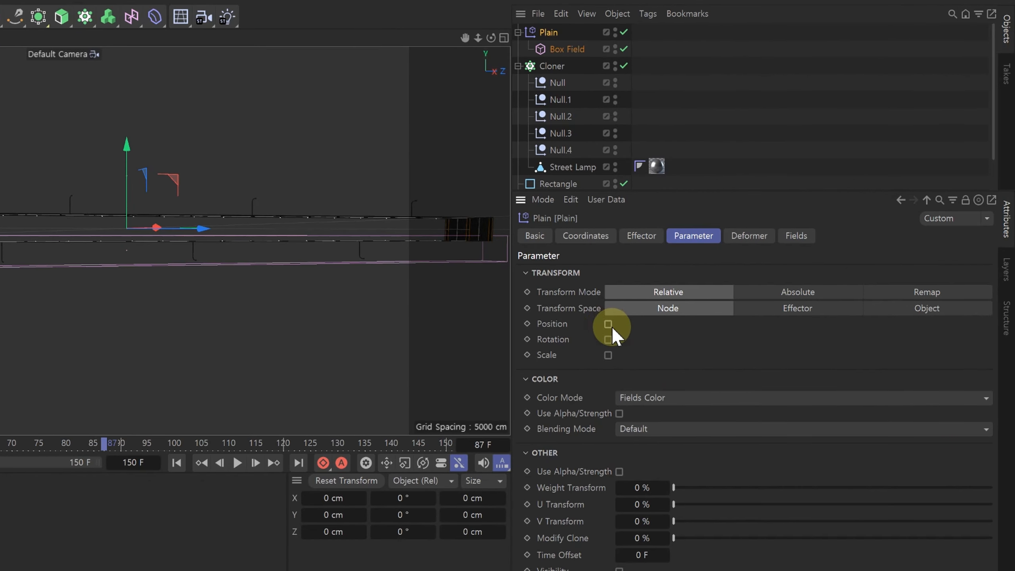
pyautogui.click(607, 354)
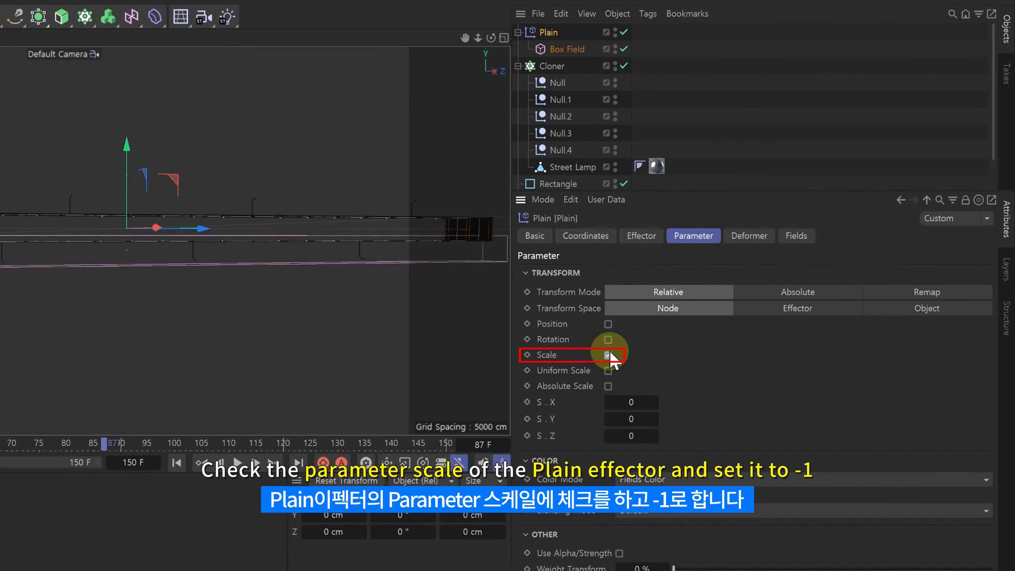
pyautogui.click(607, 371)
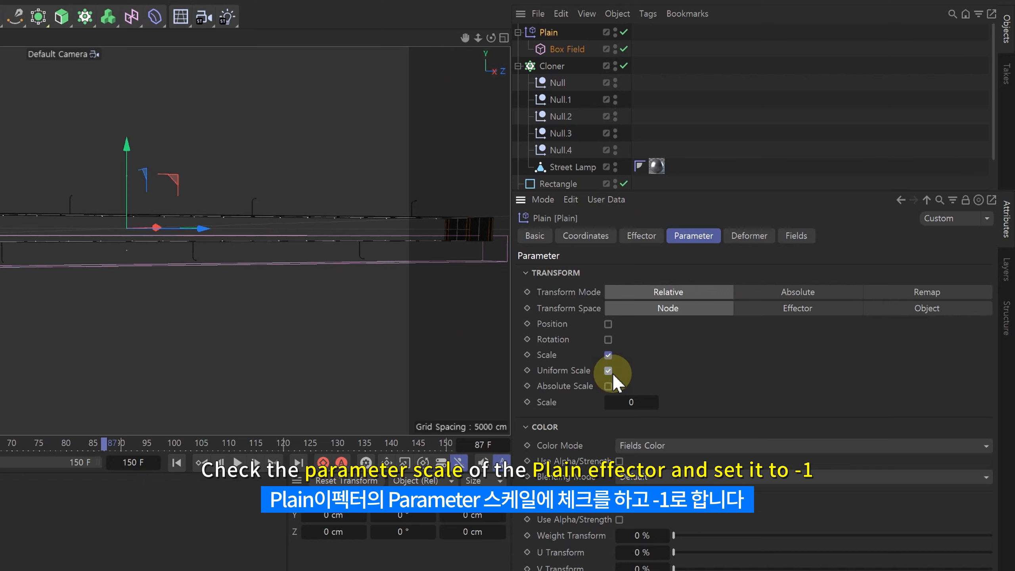
pyautogui.doubleClick(627, 402)
pyautogui.write('-1')
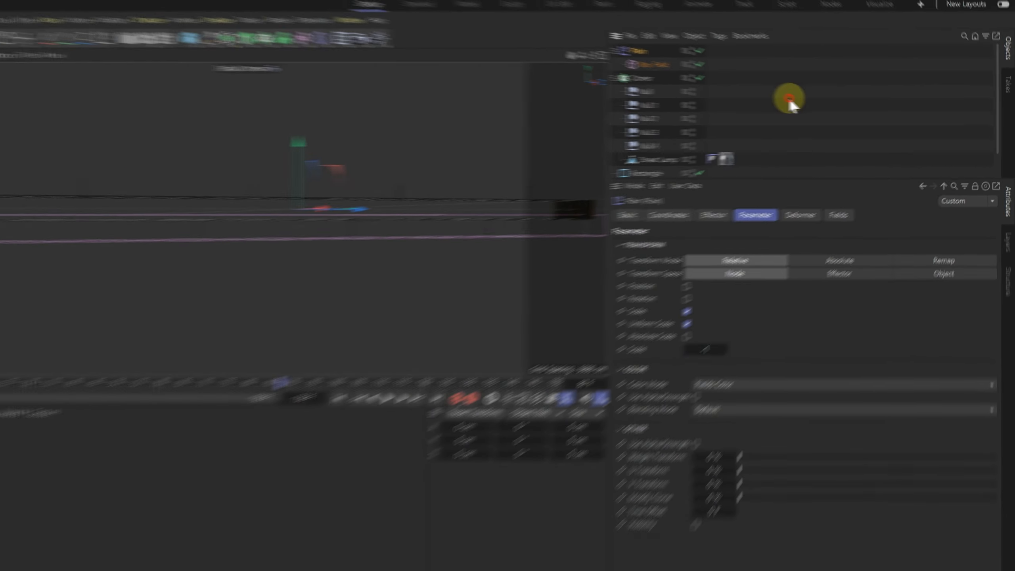
pyautogui.click(740, 99)
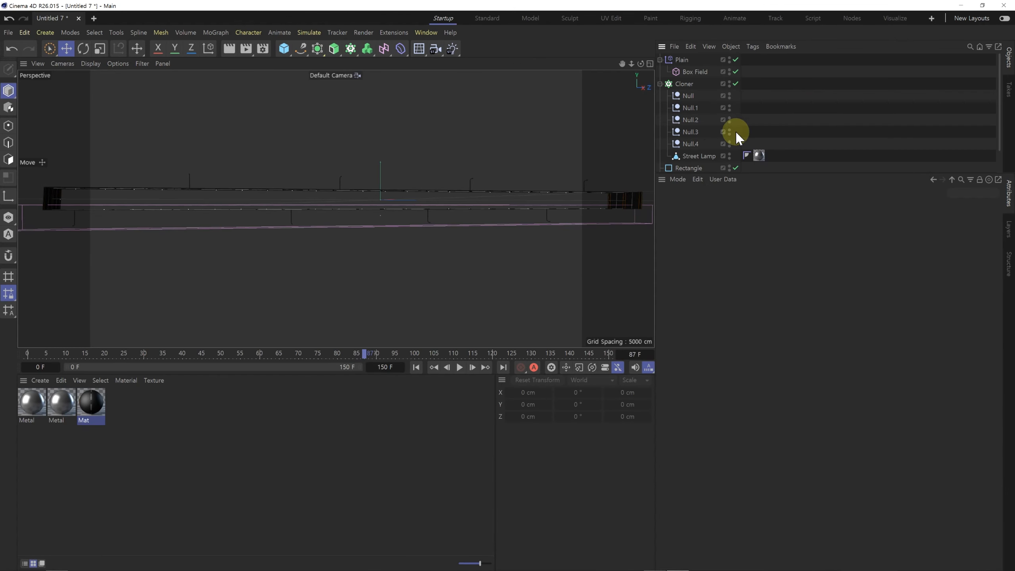
# Step: Assign the Plain effector to the Cloner's Effectors list
pyautogui.click(683, 84)
pyautogui.click(821, 204)
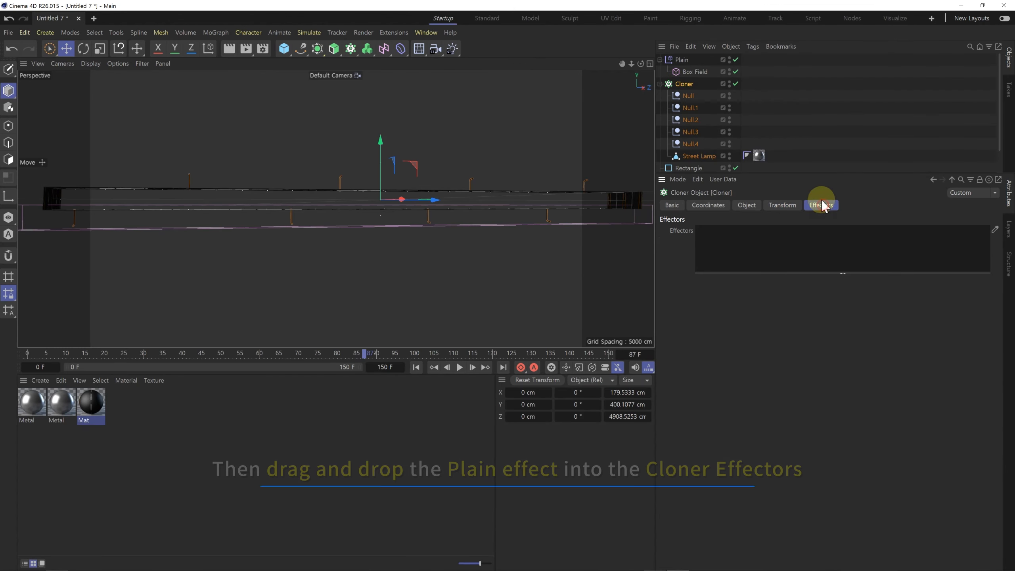
pyautogui.moveTo(684, 61); pyautogui.dragTo(723, 241)
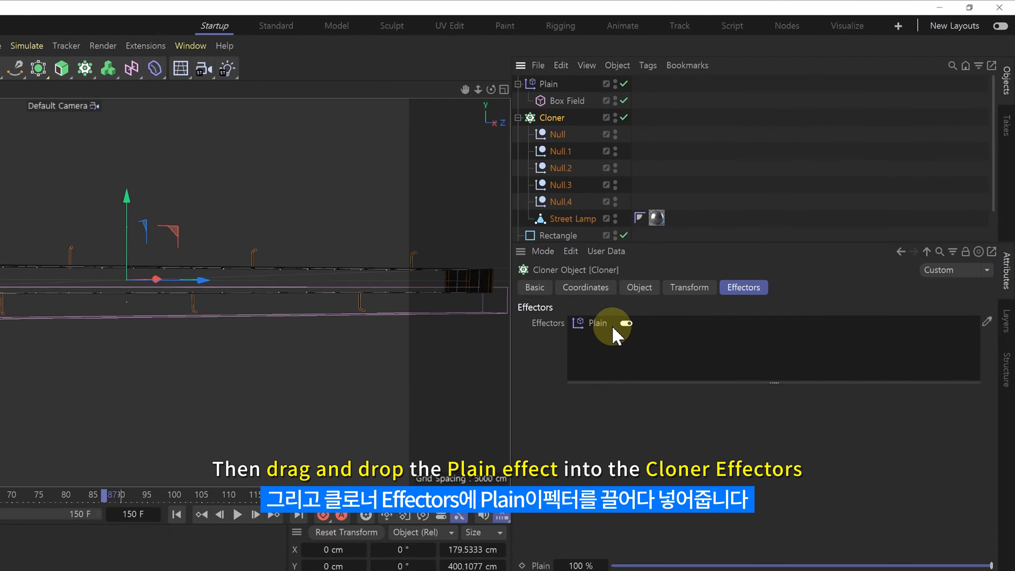
# Step: Widen the Box Field beyond the road's sides and move it to about Y -122 cm so it encloses the lamps beneath the road
pyautogui.click(569, 100)
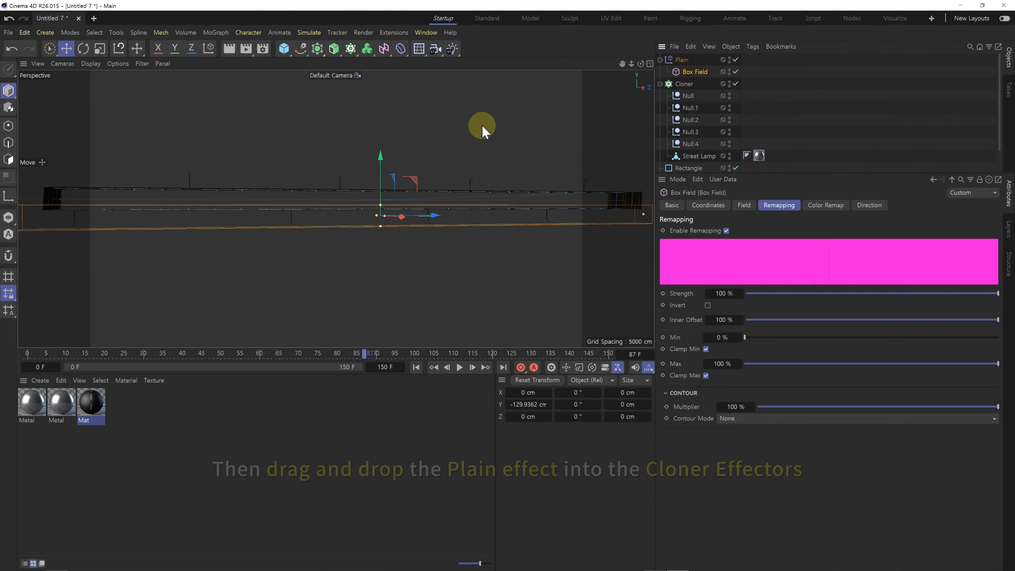
pyautogui.moveTo(123, 218); pyautogui.dragTo(131, 232)
pyautogui.moveTo(382, 164); pyautogui.dragTo(384, 169)
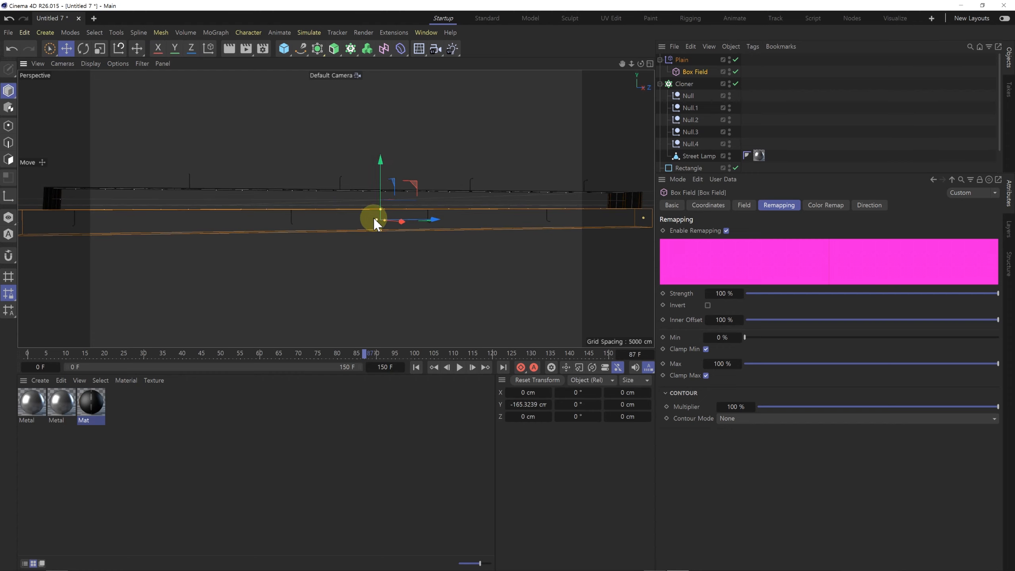
pyautogui.keyDown('alt'); pyautogui.moveTo(357, 204); pyautogui.dragTo(388, 210); pyautogui.keyUp('alt')
pyautogui.keyDown('alt'); pyautogui.moveTo(313, 224); pyautogui.dragTo(388, 217, button='right'); pyautogui.keyUp('alt')
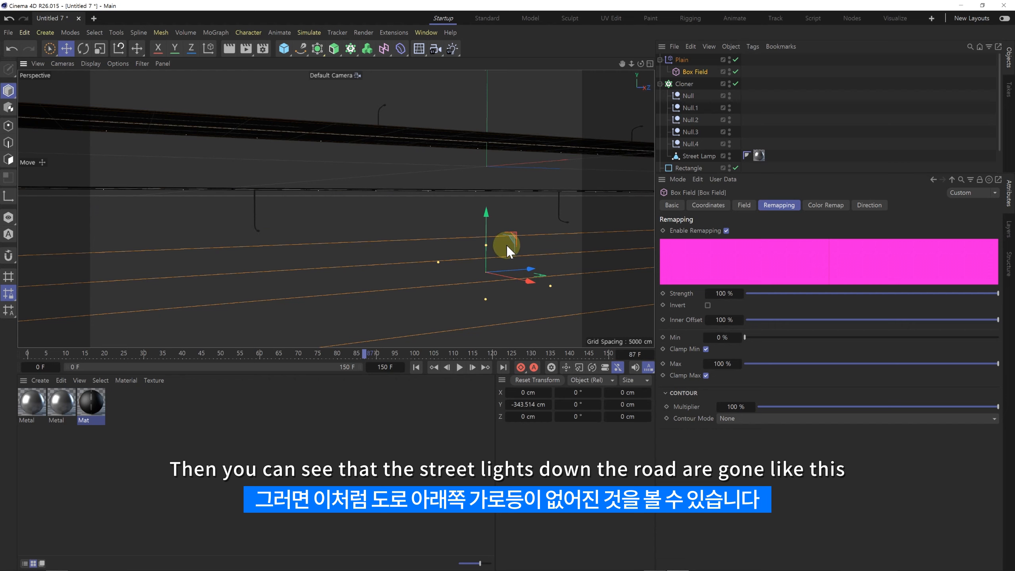
pyautogui.moveTo(490, 212); pyautogui.dragTo(356, 262)
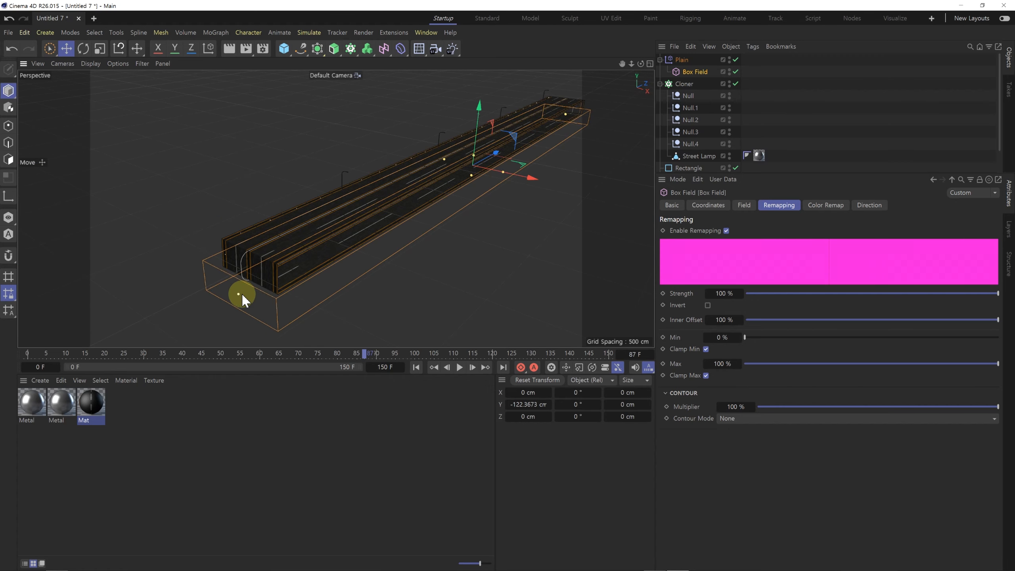
# Step: Play the animation and check the street lamps moving along the top of the road
pyautogui.keyDown('alt'); pyautogui.moveTo(419, 169); pyautogui.dragTo(458, 145); pyautogui.keyUp('alt')
pyautogui.scroll(8, 449, 193)
pyautogui.click(459, 367)
pyautogui.keyDown('alt'); pyautogui.moveTo(477, 243); pyautogui.dragTo(477, 275); pyautogui.keyUp('alt')
pyautogui.scroll(-5, 505, 228)
pyautogui.keyDown('alt'); pyautogui.moveTo(455, 234); pyautogui.dragTo(471, 346); pyautogui.keyUp('alt')
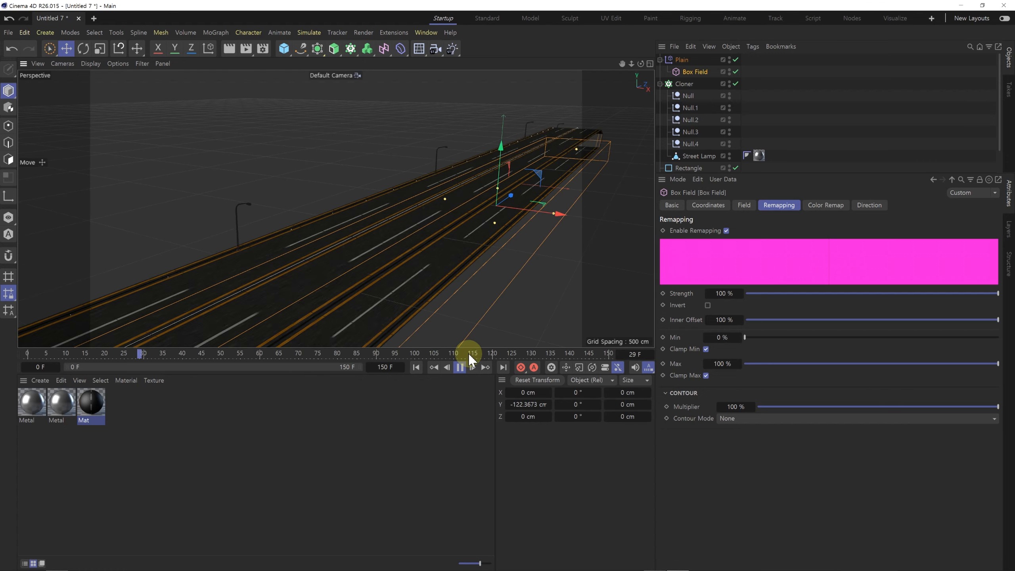
pyautogui.click(459, 367)
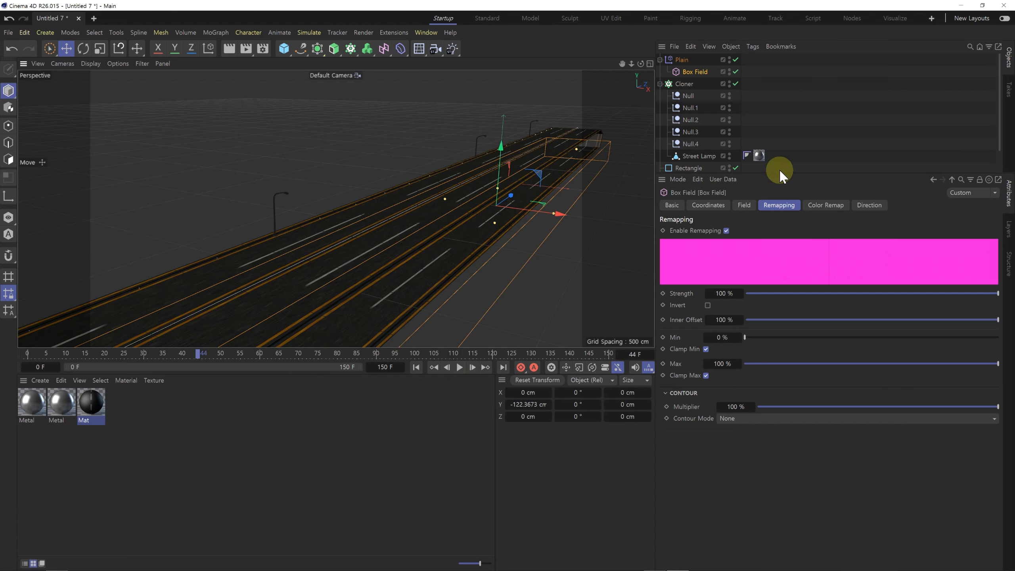
# Step: Collapse the Cloner's hierarchy and duplicate the Cloner directly below the original
pyautogui.click(688, 84)
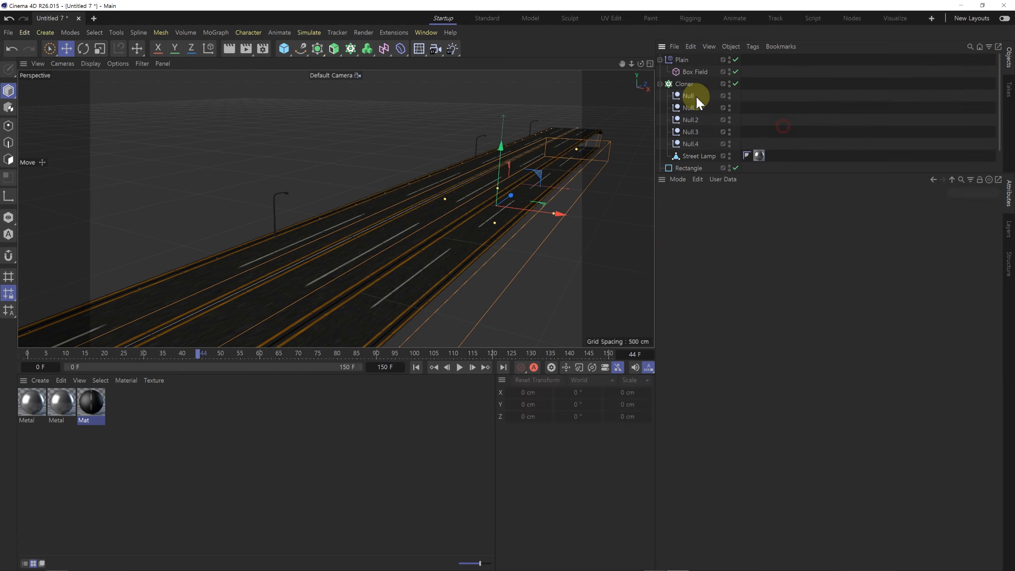
pyautogui.click(660, 84)
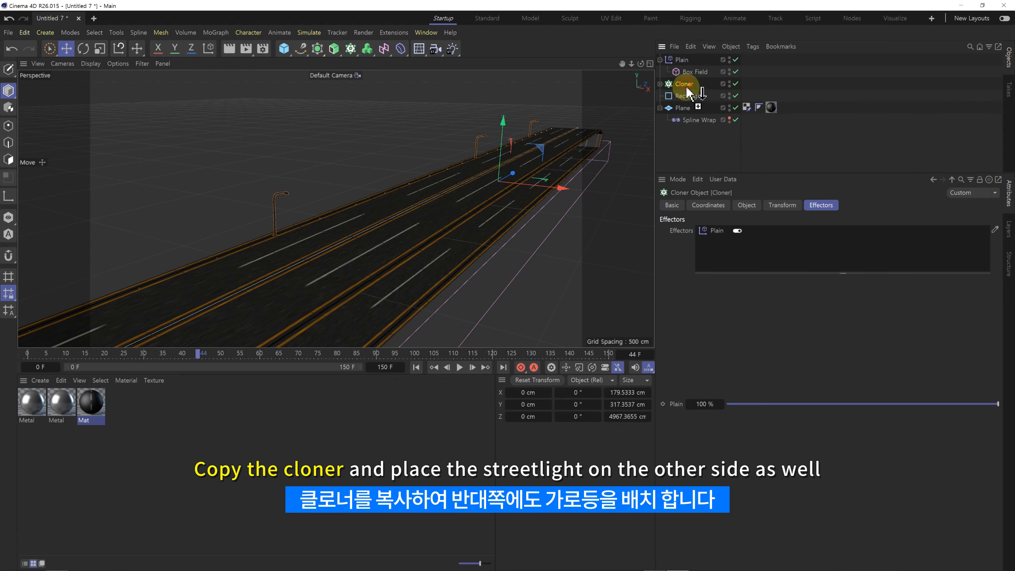
pyautogui.keyDown('ctrl'); pyautogui.moveTo(686, 88); pyautogui.dragTo(693, 100); pyautogui.keyUp('ctrl')
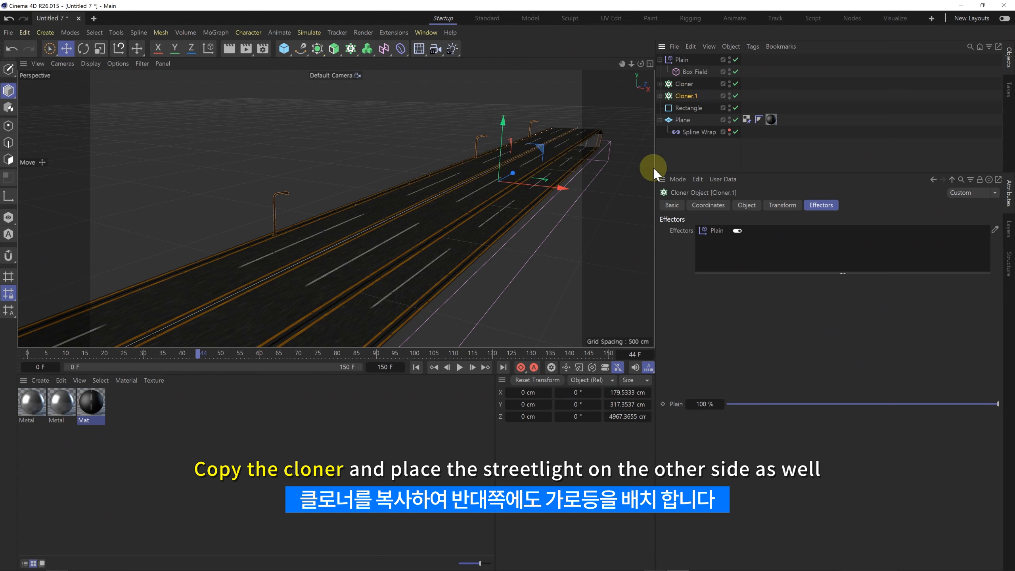
# Step: Set the duplicate Cloner's transform position P.X to 183 cm to line the opposite road edge with lamps, and preview the animation
pyautogui.click(769, 207)
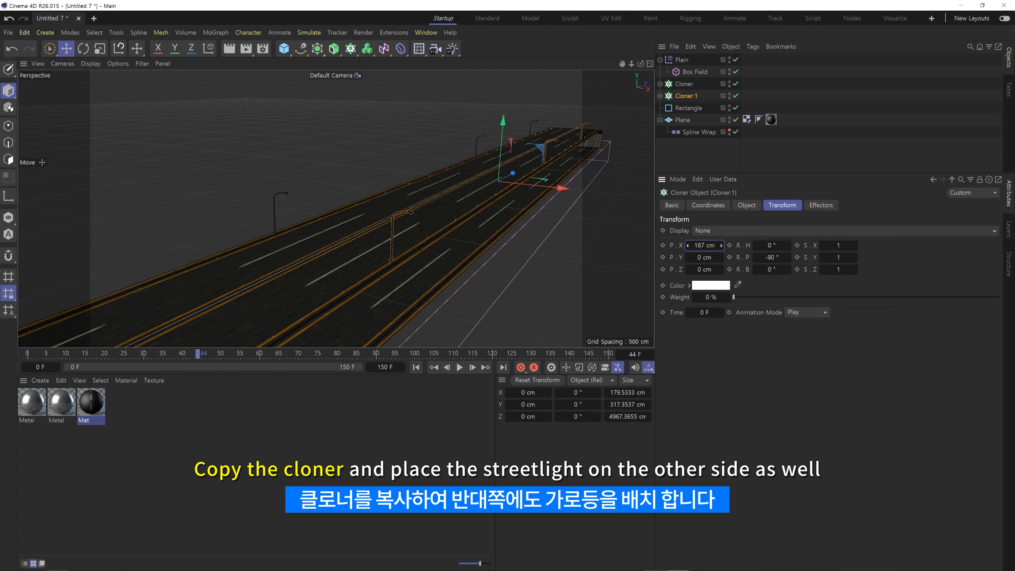
pyautogui.keyDown('alt'); pyautogui.moveTo(459, 236); pyautogui.dragTo(523, 238); pyautogui.keyUp('alt')
pyautogui.keyDown('alt'); pyautogui.moveTo(523, 238); pyautogui.dragTo(382, 198, button='middle'); pyautogui.keyUp('alt')
pyautogui.keyDown('alt'); pyautogui.moveTo(461, 221); pyautogui.dragTo(523, 221, button='right'); pyautogui.keyUp('alt')
pyautogui.click(703, 246)
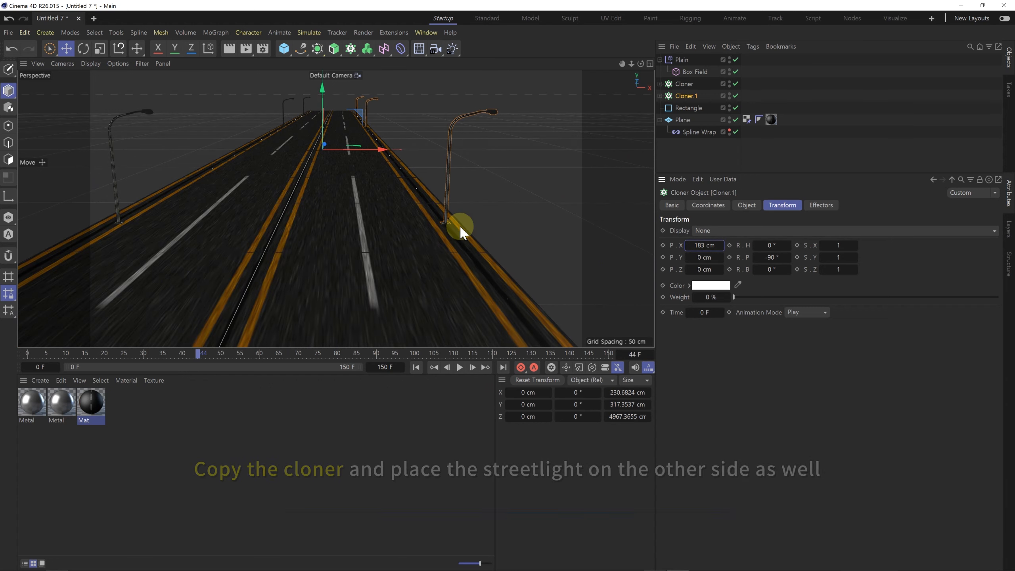
pyautogui.click(459, 367)
pyautogui.click(460, 367)
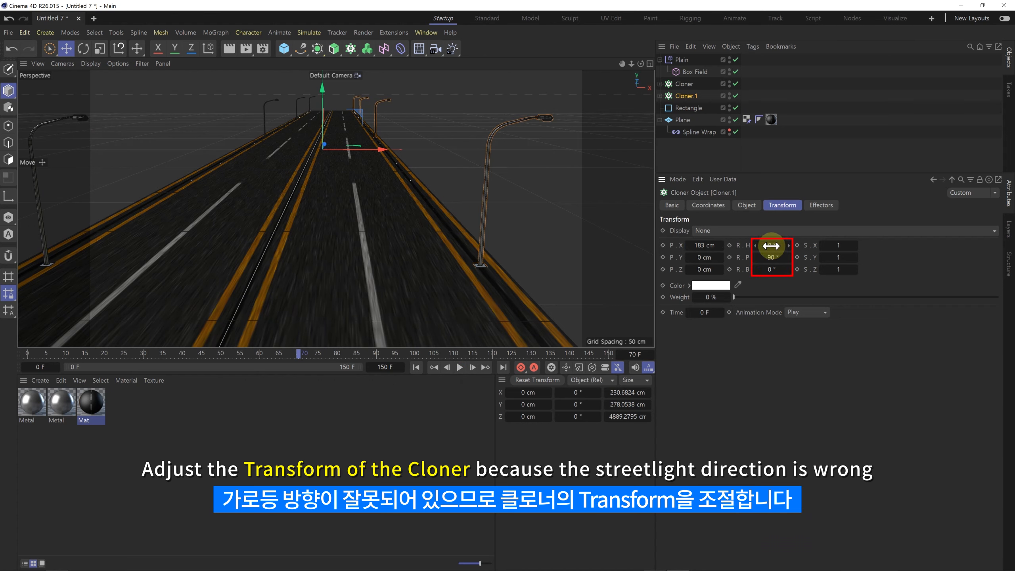
# Step: Set the duplicate Cloner's transform rotation to R.H -90°, R.P 90° and R.B -90° so its lamps face the road
pyautogui.write('-90')
pyautogui.press('Tab')
pyautogui.write('90')
pyautogui.press('Tab')
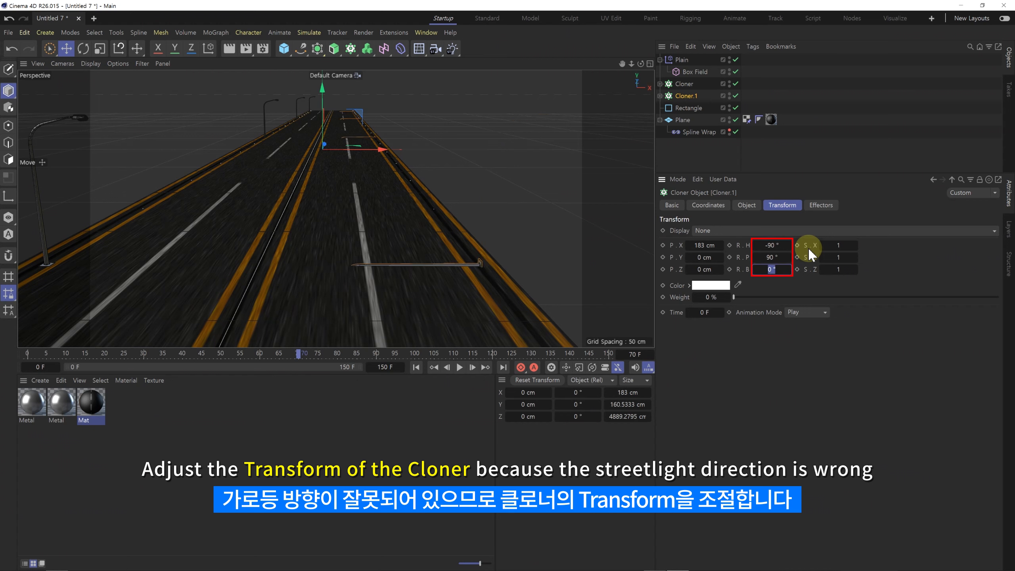
pyautogui.write('-90')
pyautogui.press('Return')
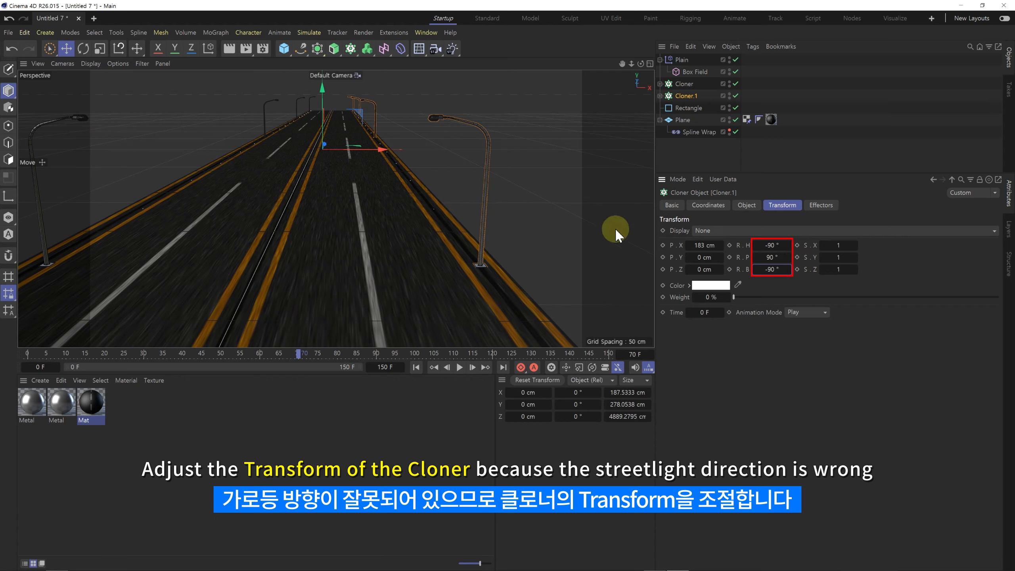
# Step: Play the animation from the first frame and check the street lamps along both edges of the road
pyautogui.click(415, 367)
pyautogui.click(459, 367)
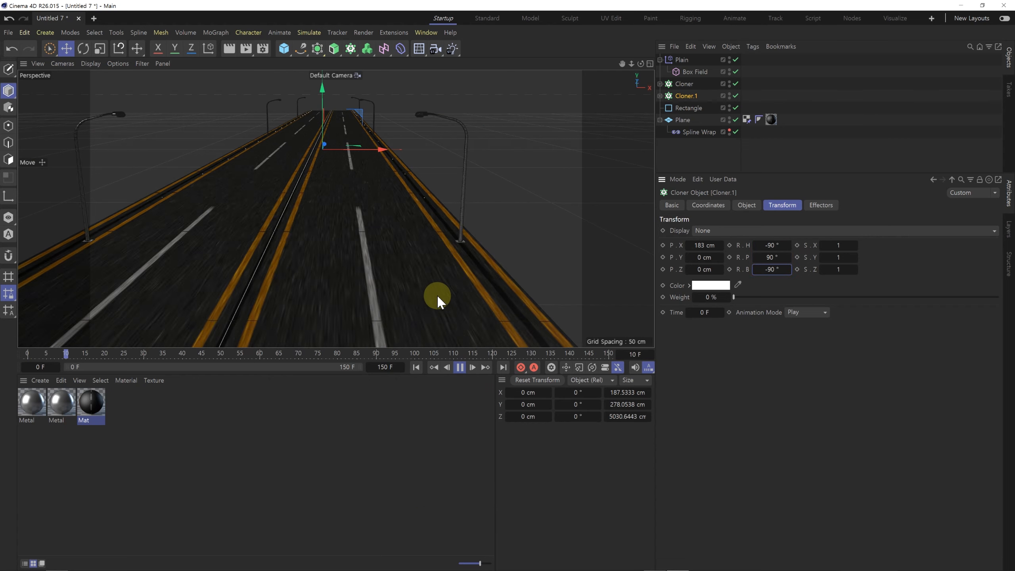
pyautogui.moveTo(358, 192)
pyautogui.keyDown('alt'); pyautogui.mouseDown()
pyautogui.moveTo(345, 188)
pyautogui.moveTo(426, 173)
pyautogui.moveTo(399, 149)
pyautogui.moveTo(412, 153)
pyautogui.moveTo(399, 152)
pyautogui.moveTo(414, 175)
pyautogui.mouseUp(); pyautogui.keyUp('alt')
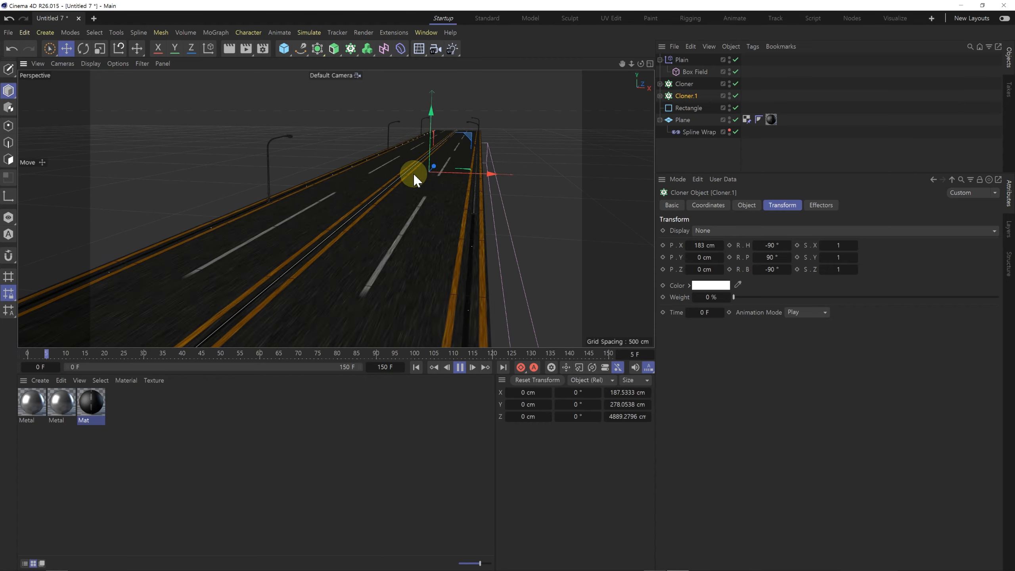
pyautogui.click(460, 367)
pyautogui.moveTo(395, 217)
pyautogui.keyDown('alt'); pyautogui.mouseDown()
pyautogui.moveTo(486, 186)
pyautogui.moveTo(477, 173)
pyautogui.moveTo(492, 176)
pyautogui.moveTo(292, 101)
pyautogui.mouseUp(); pyautogui.keyUp('alt')
pyautogui.click(486, 330)
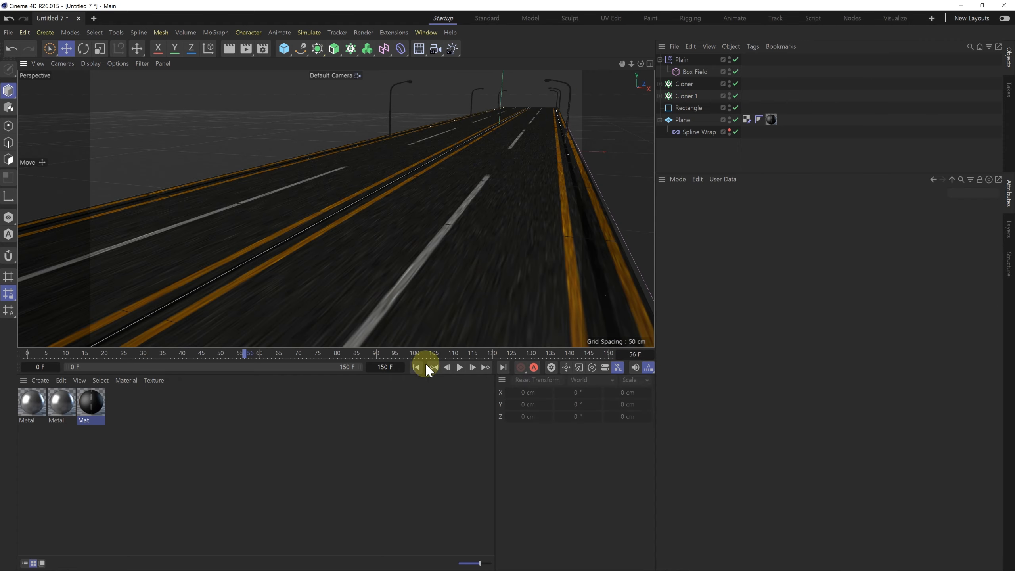
pyautogui.click(459, 367)
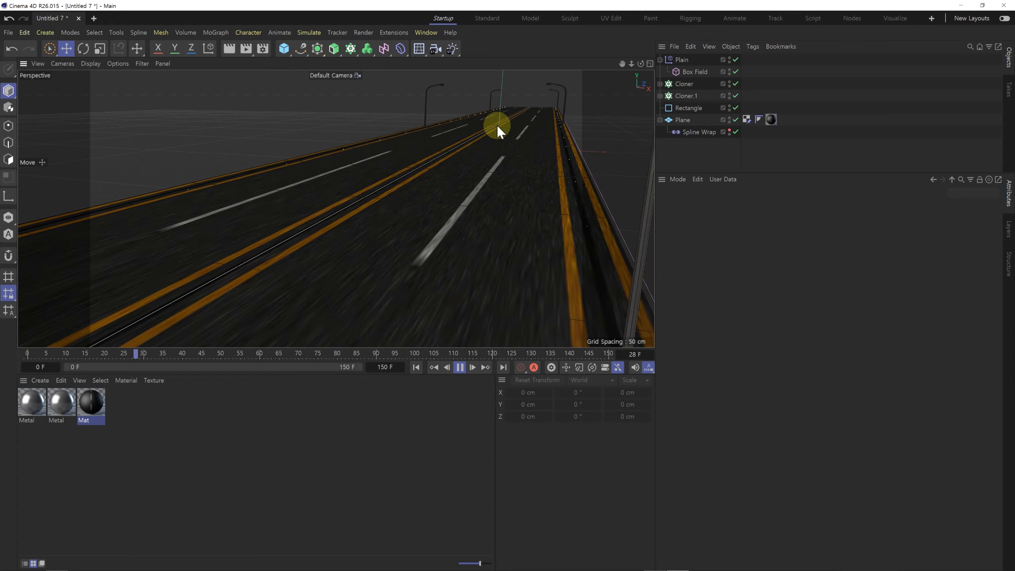
pyautogui.click(462, 368)
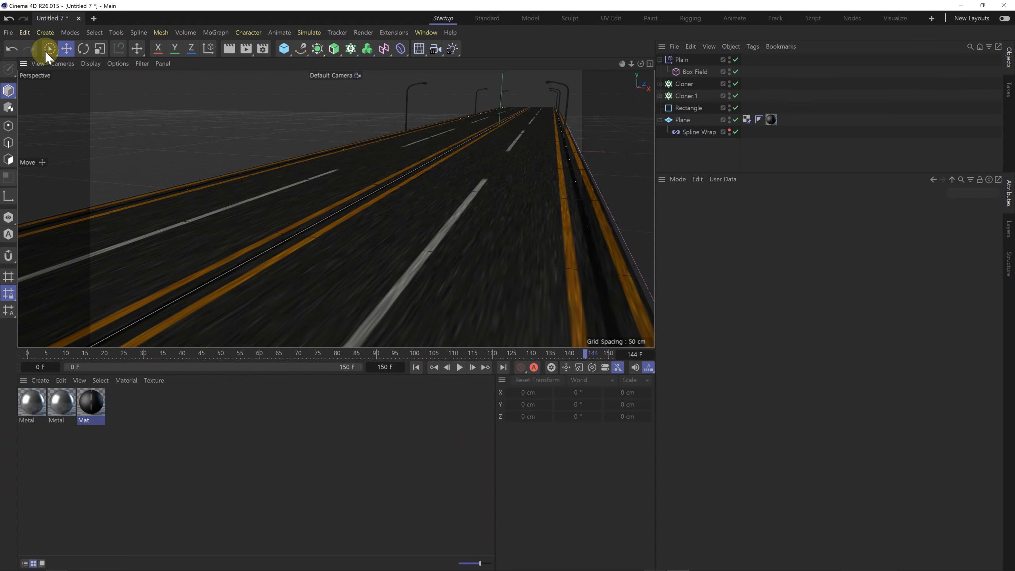
# Step: Merge the car.c4d project file into the road scene
pyautogui.click(7, 32)
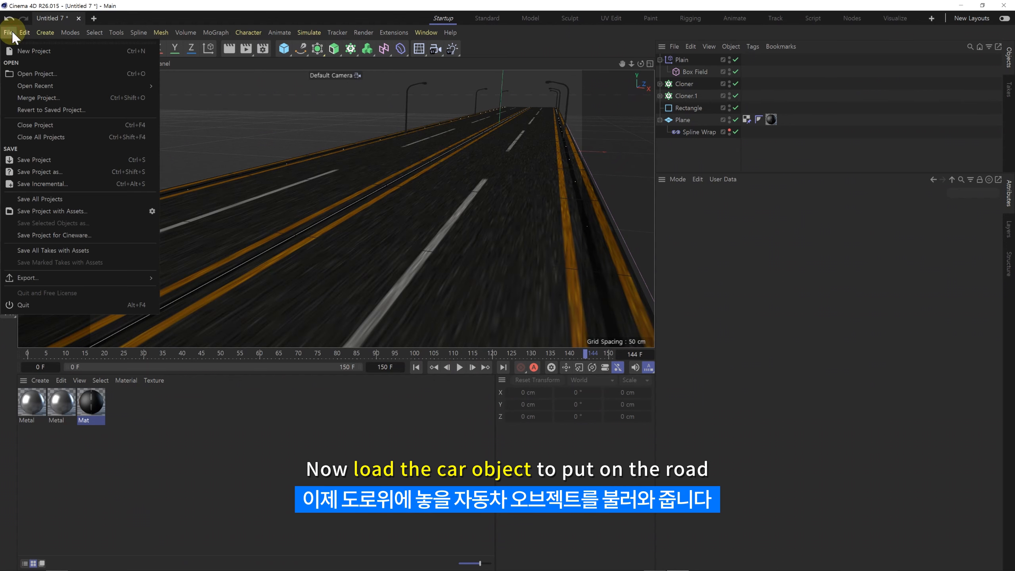
pyautogui.click(28, 99)
pyautogui.click(125, 90)
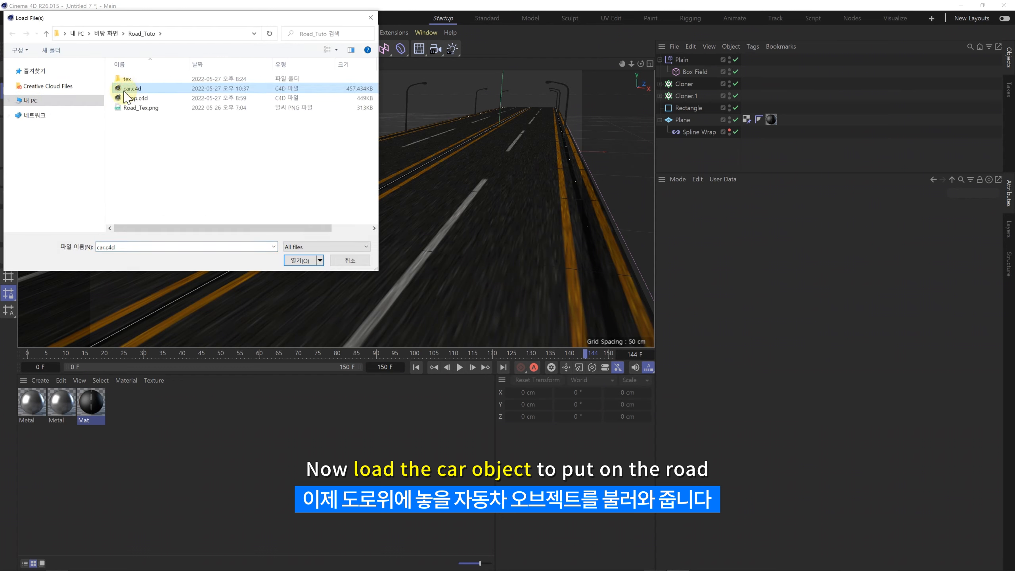
pyautogui.doubleClick(129, 89)
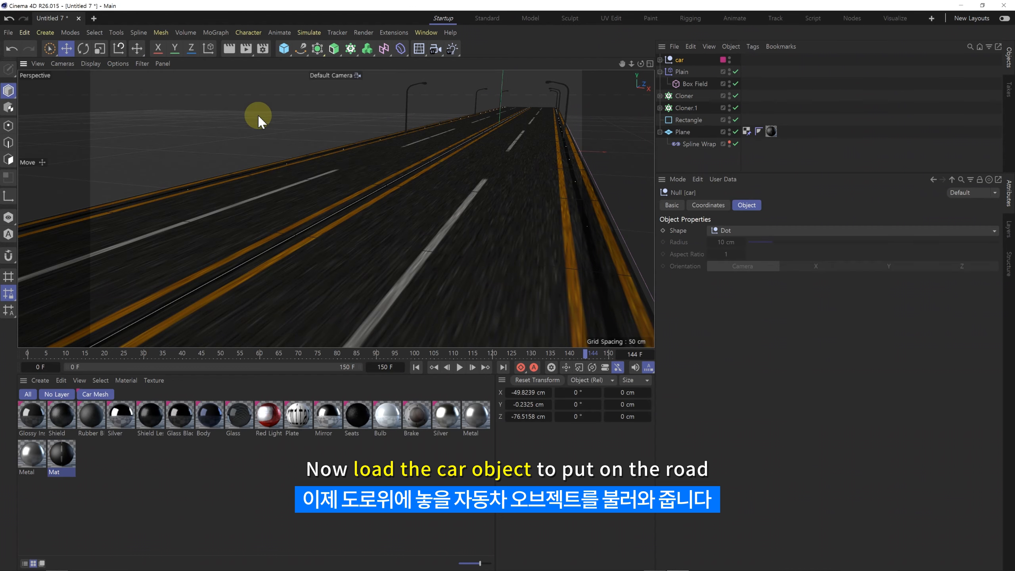
# Step: Move the car to about X 46, Y 60, Z -1162 cm above the road and rotate its heading to 180°
pyautogui.moveTo(481, 132); pyautogui.dragTo(624, 166)
pyautogui.click(83, 48)
pyautogui.keyDown('alt'); pyautogui.moveTo(447, 183); pyautogui.dragTo(348, 208); pyautogui.keyUp('alt')
# Step: Scale the car down uniformly until it fits within one lane of the road
pyautogui.click(100, 50)
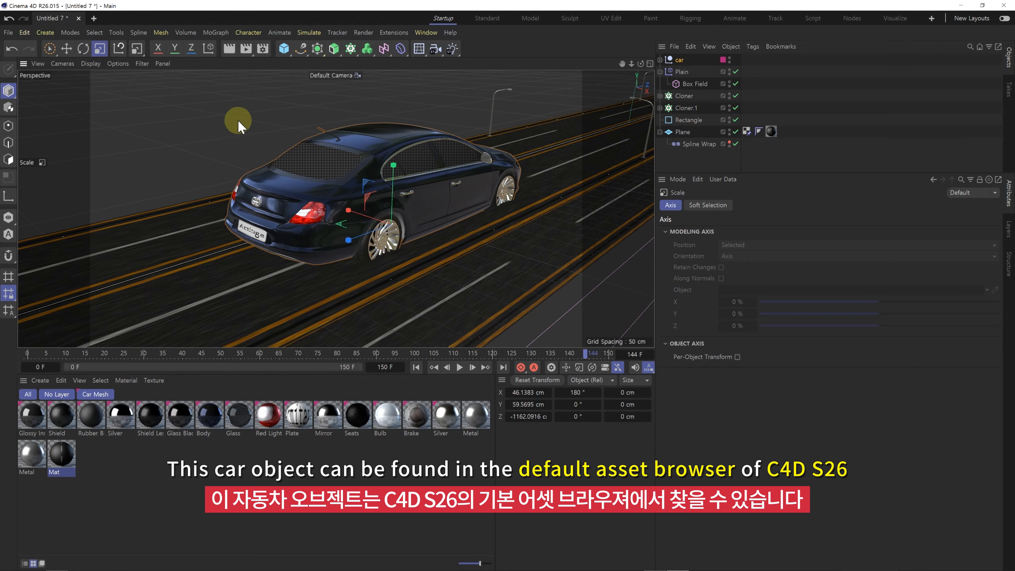
pyautogui.moveTo(228, 150); pyautogui.dragTo(280, 143)
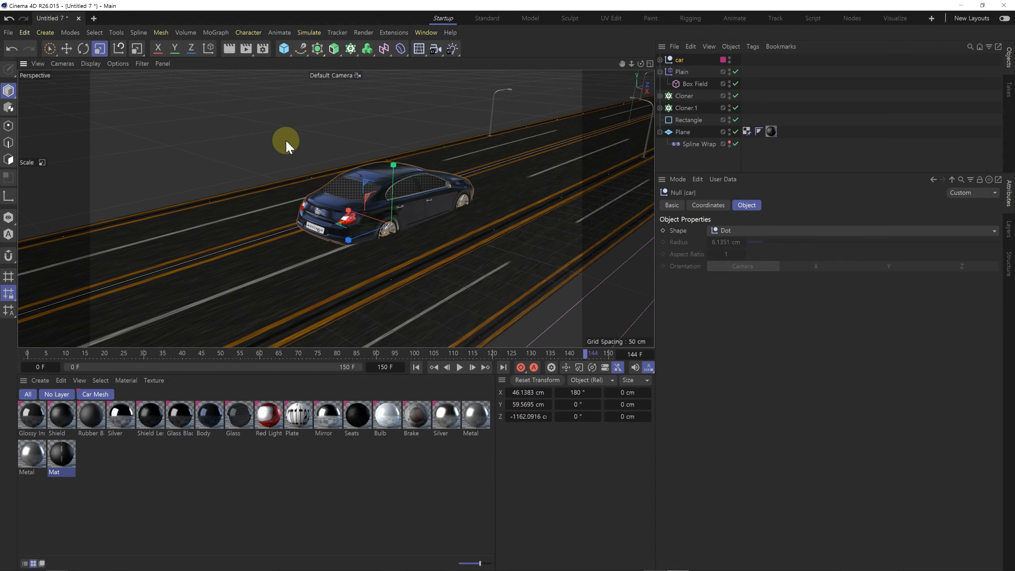
pyautogui.moveTo(215, 198); pyautogui.dragTo(260, 201)
pyautogui.scroll(5, 392, 209)
pyautogui.keyDown('alt'); pyautogui.moveTo(392, 210); pyautogui.dragTo(467, 228); pyautogui.keyUp('alt')
pyautogui.moveTo(211, 178); pyautogui.dragTo(196, 176)
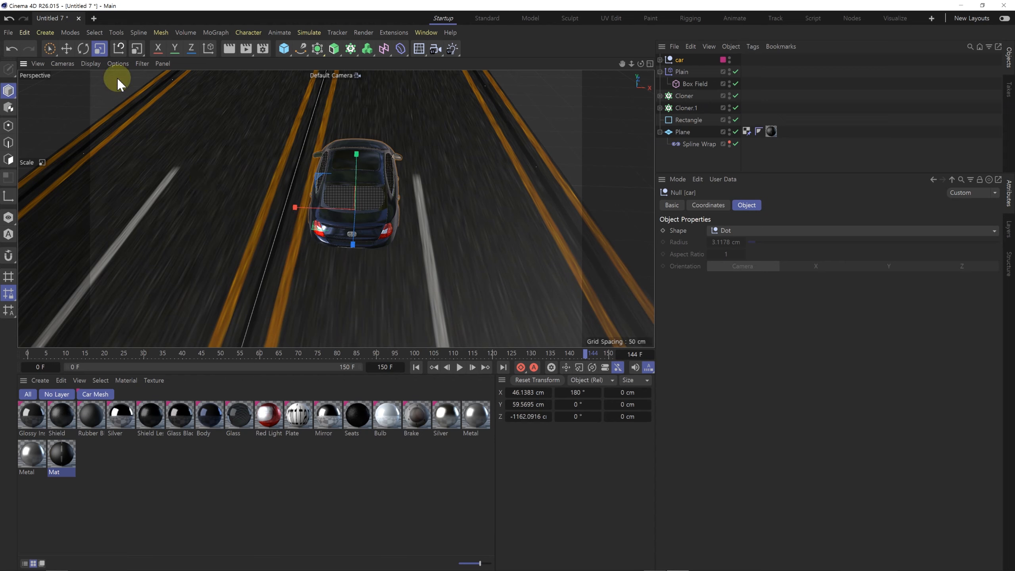
# Step: Move the car to about X 53 cm and Y 78 cm so its wheels rest on the lane beside the centre line
pyautogui.click(71, 48)
pyautogui.moveTo(306, 209); pyautogui.dragTo(482, 203)
pyautogui.keyDown('alt'); pyautogui.moveTo(481, 199); pyautogui.dragTo(516, 202, button='right'); pyautogui.keyUp('alt')
pyautogui.keyDown('alt'); pyautogui.moveTo(440, 211); pyautogui.dragTo(377, 211, button='middle'); pyautogui.keyUp('alt')
pyautogui.moveTo(380, 213); pyautogui.dragTo(380, 216)
pyautogui.keyDown('alt'); pyautogui.moveTo(381, 220); pyautogui.dragTo(450, 194); pyautogui.keyUp('alt')
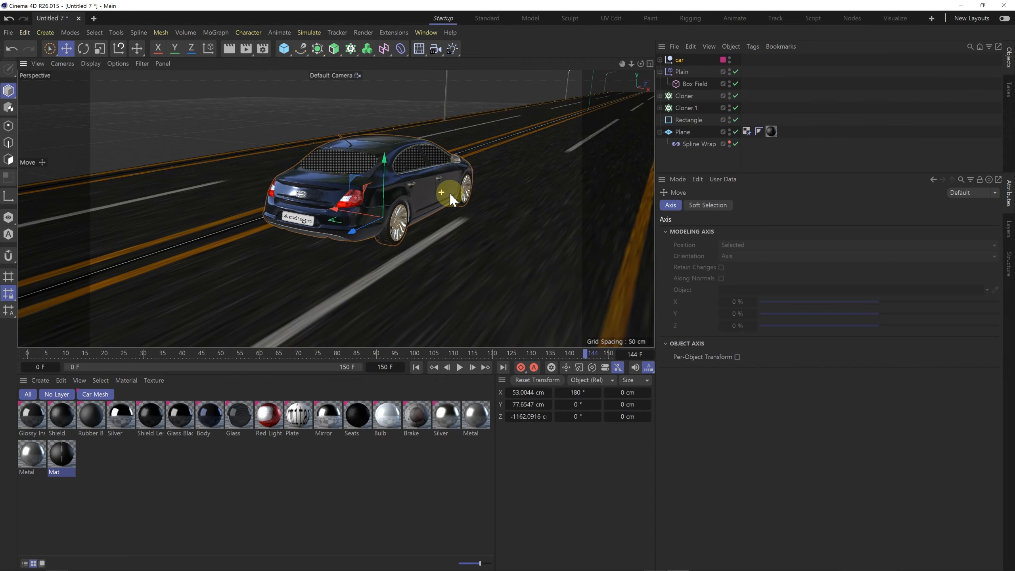
# Step: Play the animation and check how the car appears to drive forward along the road
pyautogui.click(457, 367)
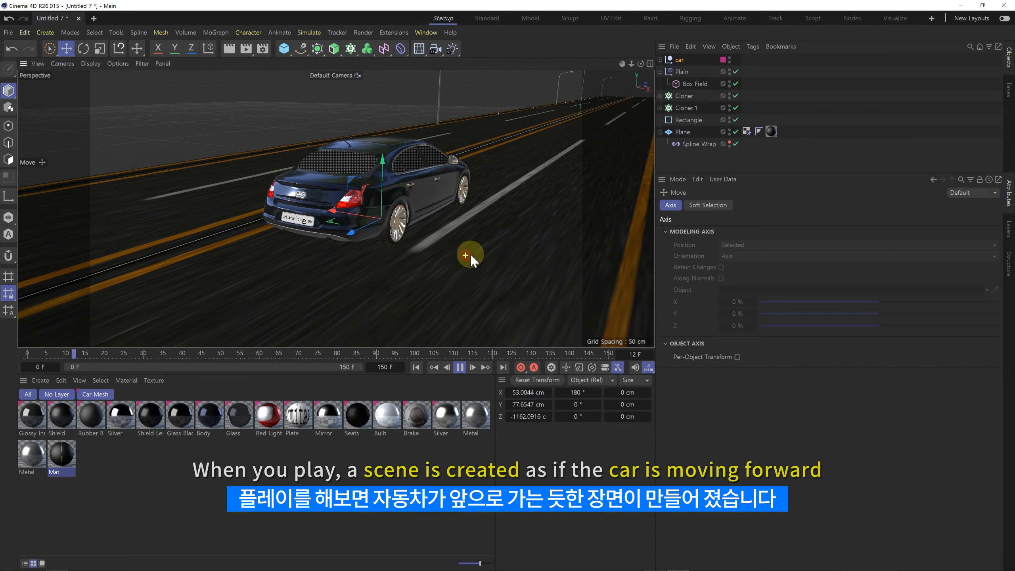
pyautogui.keyDown('alt'); pyautogui.moveTo(472, 250); pyautogui.dragTo(449, 236); pyautogui.keyUp('alt')
pyautogui.click(460, 368)
pyautogui.keyDown('alt'); pyautogui.moveTo(341, 267); pyautogui.dragTo(309, 228); pyautogui.keyUp('alt')
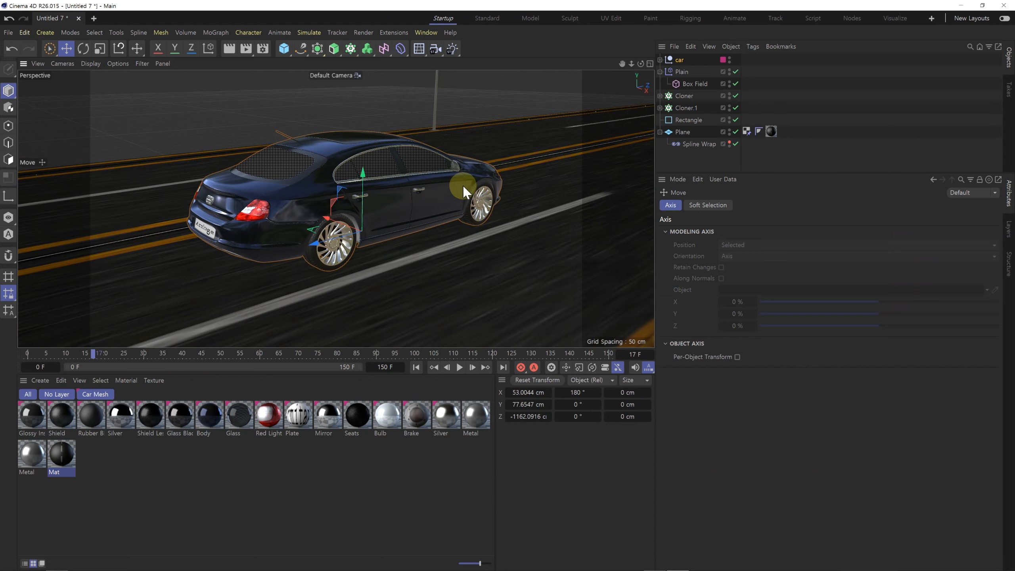
# Step: Deselect the car and filter the materials to the No Layer group
pyautogui.click(679, 162)
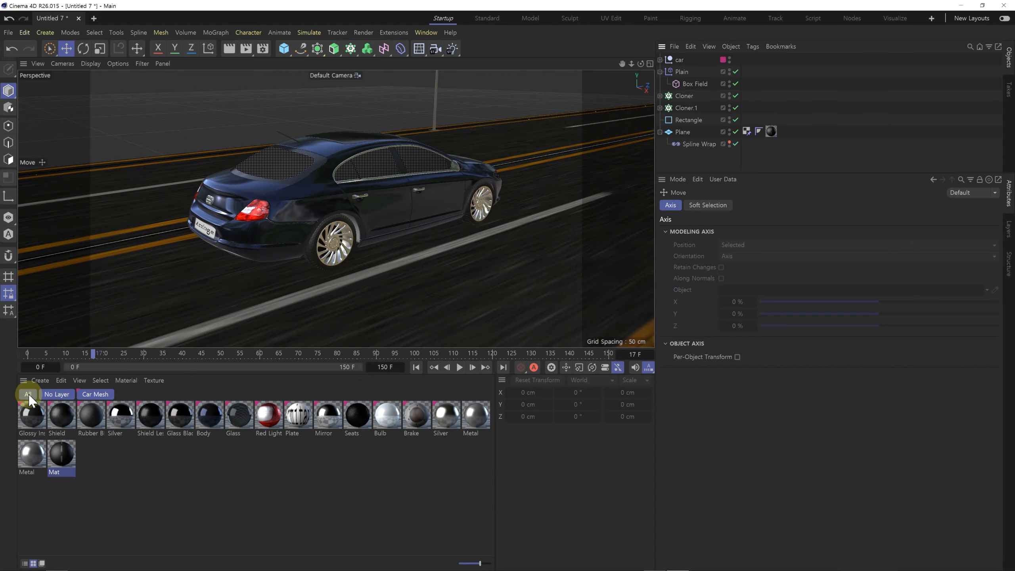
pyautogui.click(56, 396)
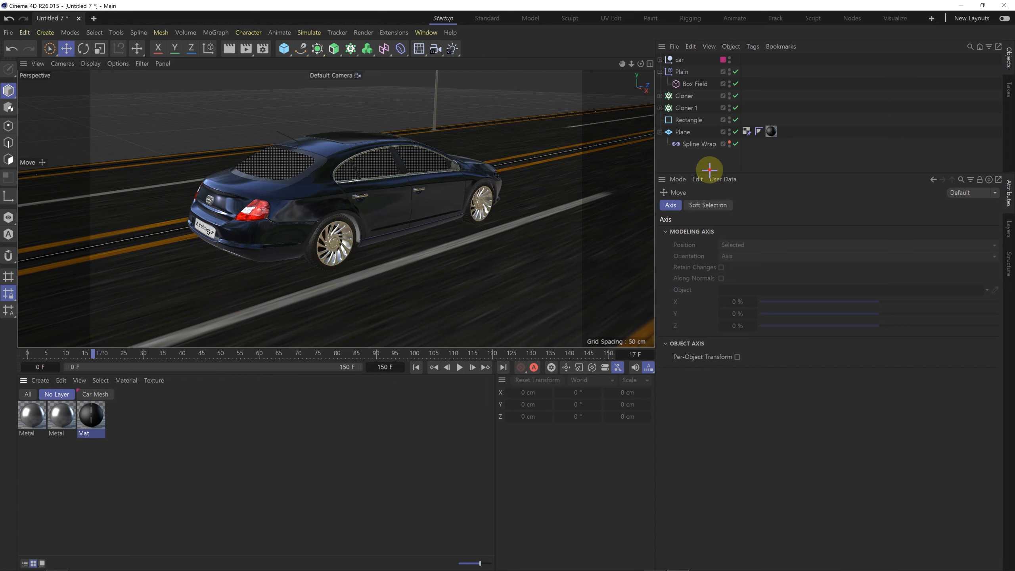
# Step: Select Tire 01 through Tire 04 inside the car and keyframe their R.P rotation of 0° at frame 0
pyautogui.click(660, 59)
pyautogui.click(686, 84)
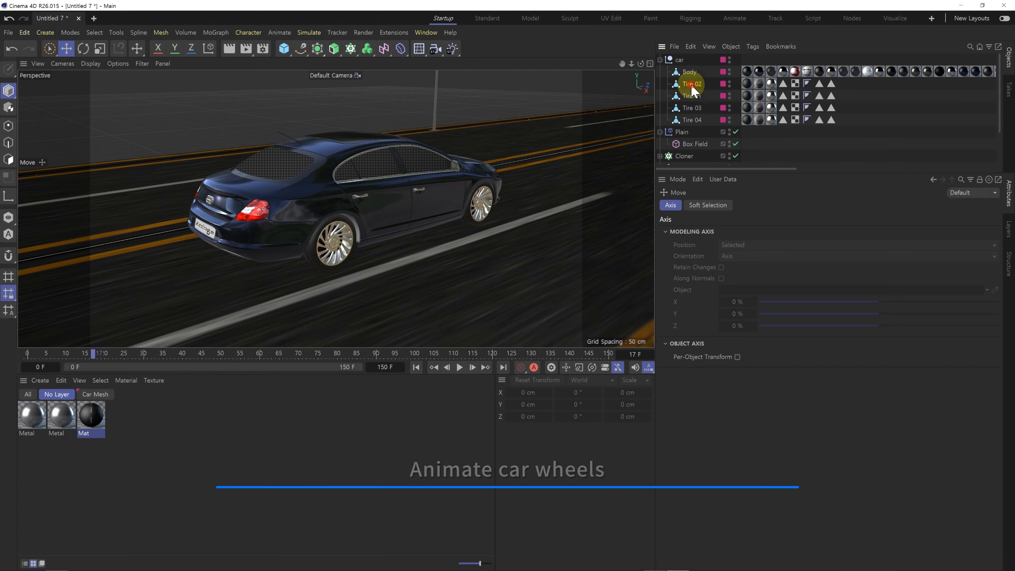
pyautogui.keyDown('ctrl'); pyautogui.click(692, 96); pyautogui.keyUp('ctrl')
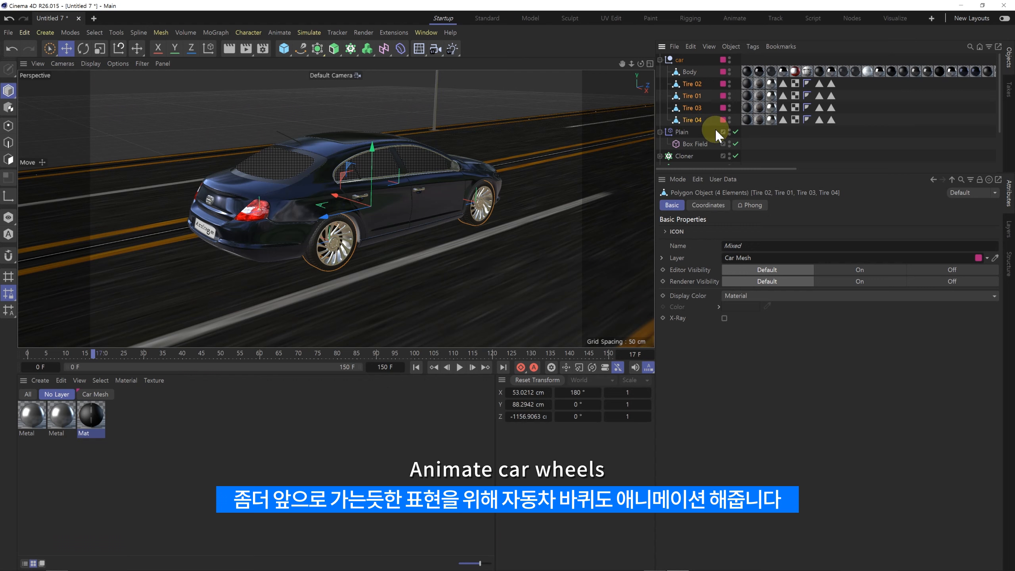
pyautogui.click(710, 206)
pyautogui.moveTo(57, 354); pyautogui.dragTo(16, 358)
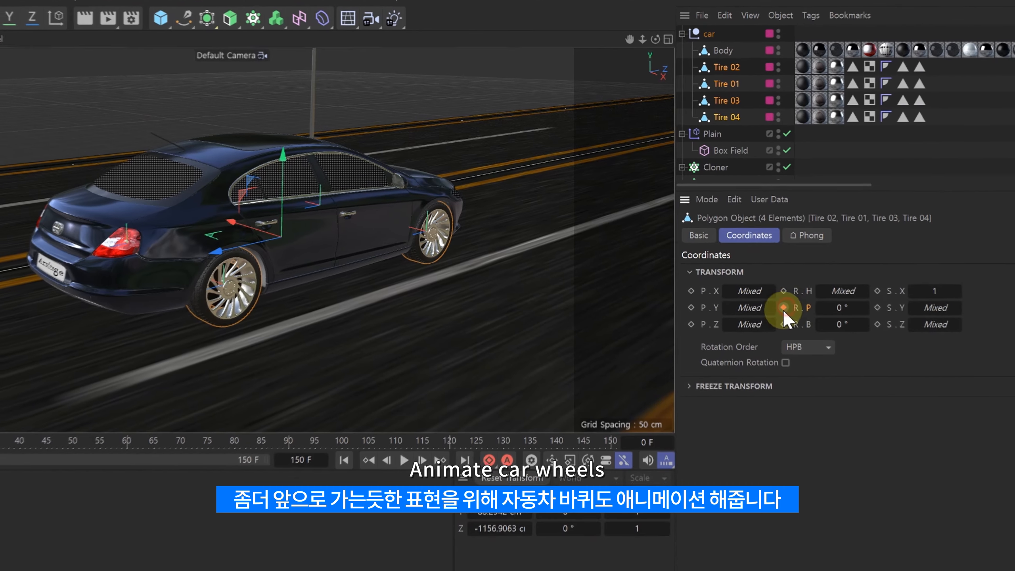
pyautogui.click(733, 257)
# Step: Keyframe the four tires' R.P rotation at 10000° on frame 150 and play the animation from the start
pyautogui.moveTo(580, 446); pyautogui.dragTo(622, 452)
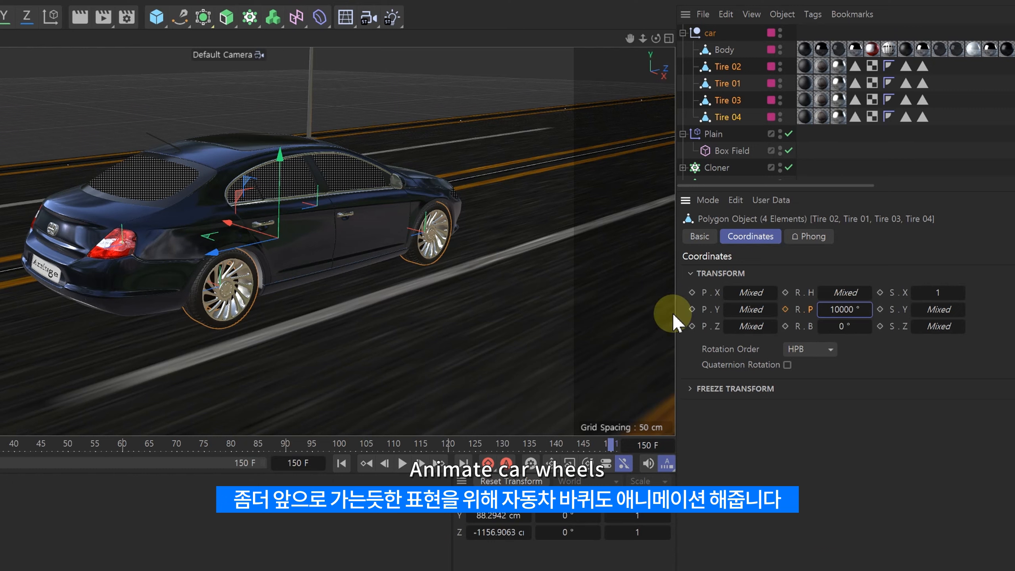
pyautogui.click(785, 308)
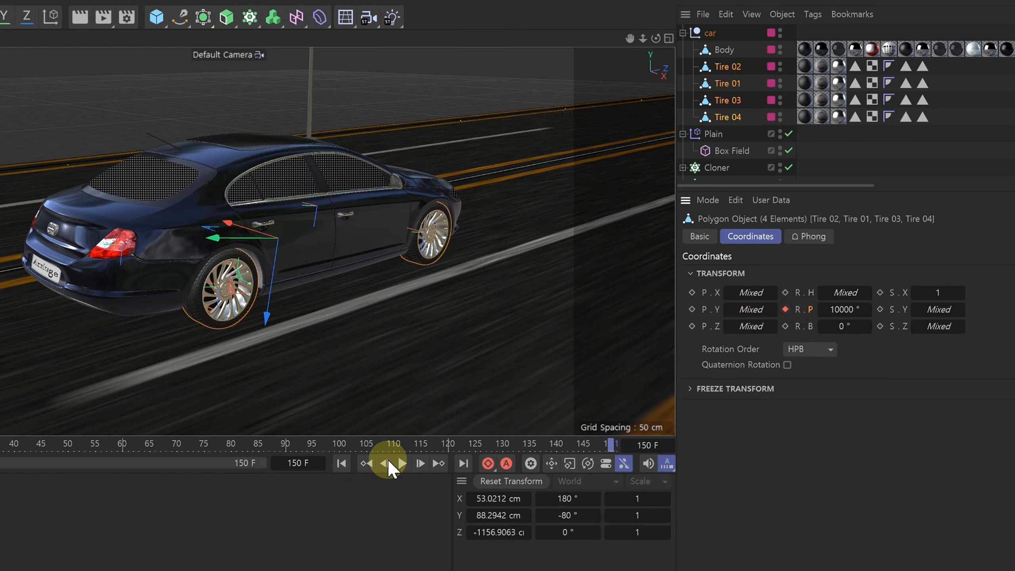
pyautogui.click(344, 464)
pyautogui.click(402, 463)
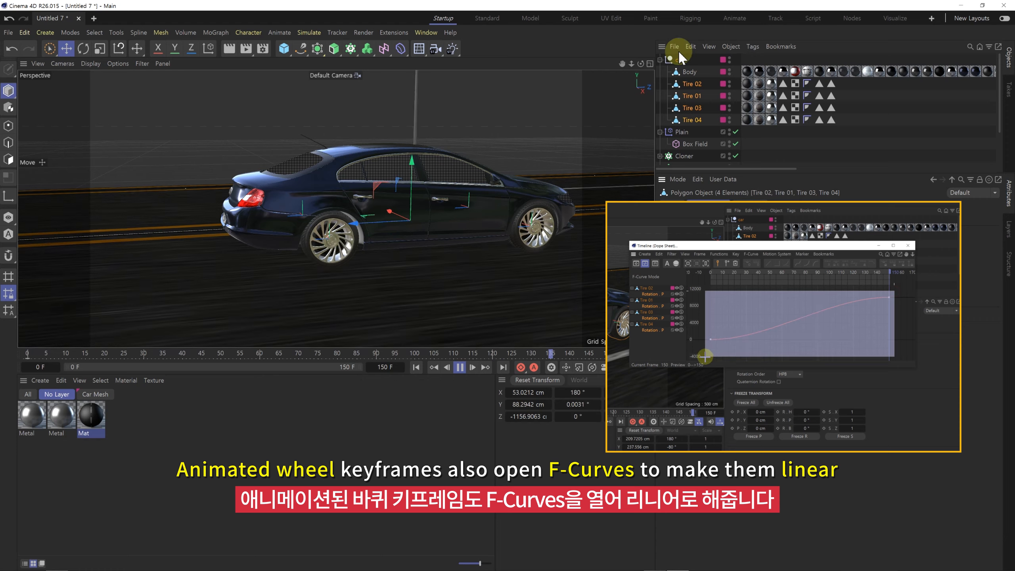
# Step: Collapse the car's hierarchy, clear the selection and stop the animation preview
pyautogui.click(660, 59)
pyautogui.click(697, 154)
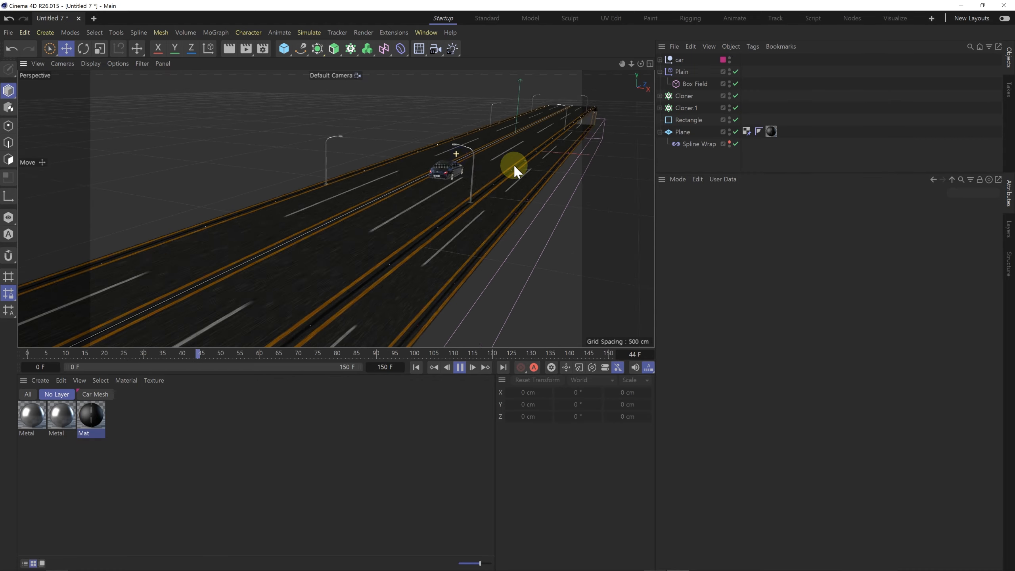
pyautogui.click(459, 367)
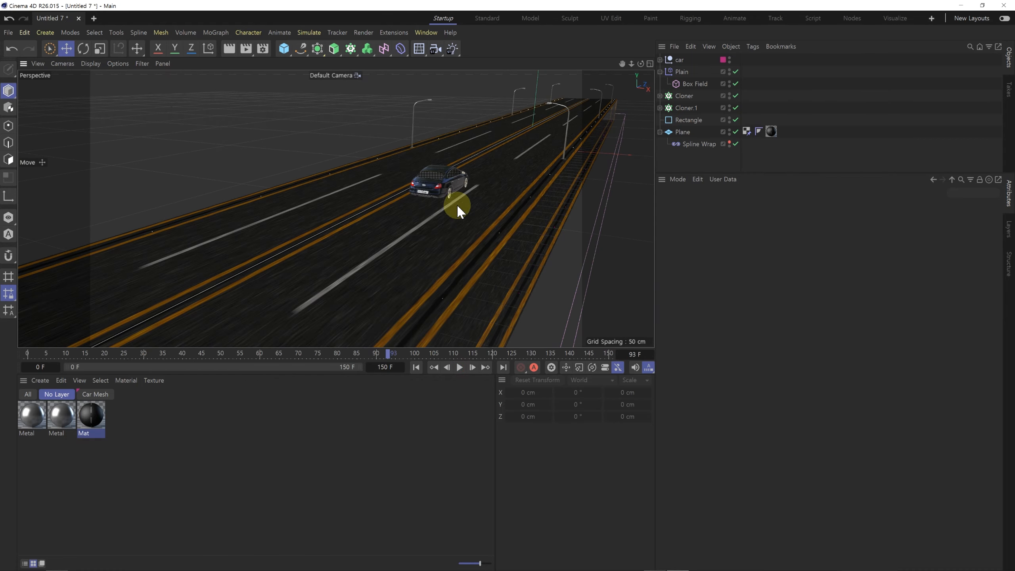
# Step: Set the Rectangle spline's Height to 10000 cm to lengthen the road
pyautogui.keyDown('alt'); pyautogui.moveTo(437, 201); pyautogui.dragTo(394, 233); pyautogui.keyUp('alt')
pyautogui.scroll(3, 429, 212)
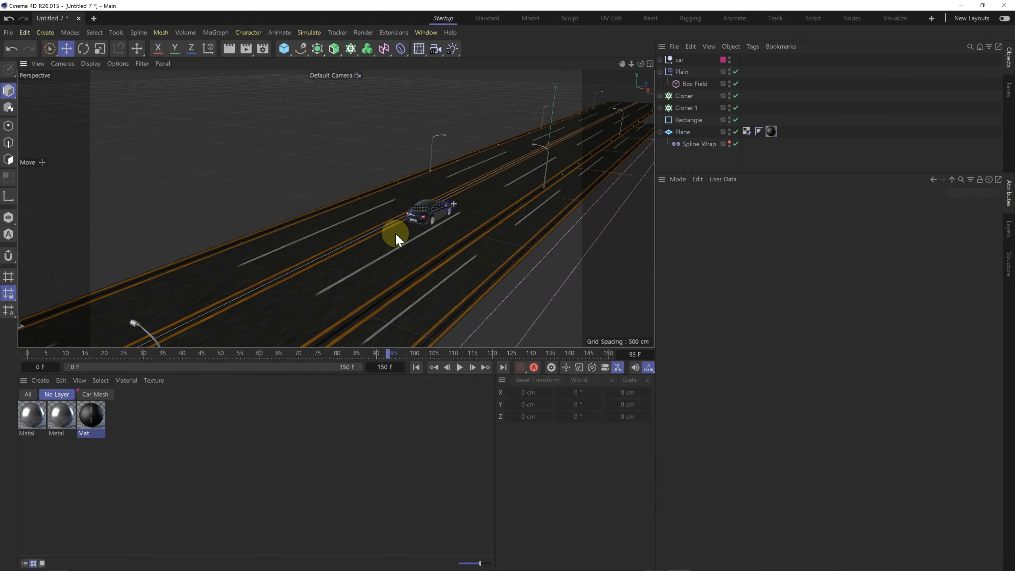
pyautogui.scroll(-4, 426, 197)
pyautogui.keyDown('alt'); pyautogui.moveTo(427, 196); pyautogui.dragTo(408, 221); pyautogui.keyUp('alt')
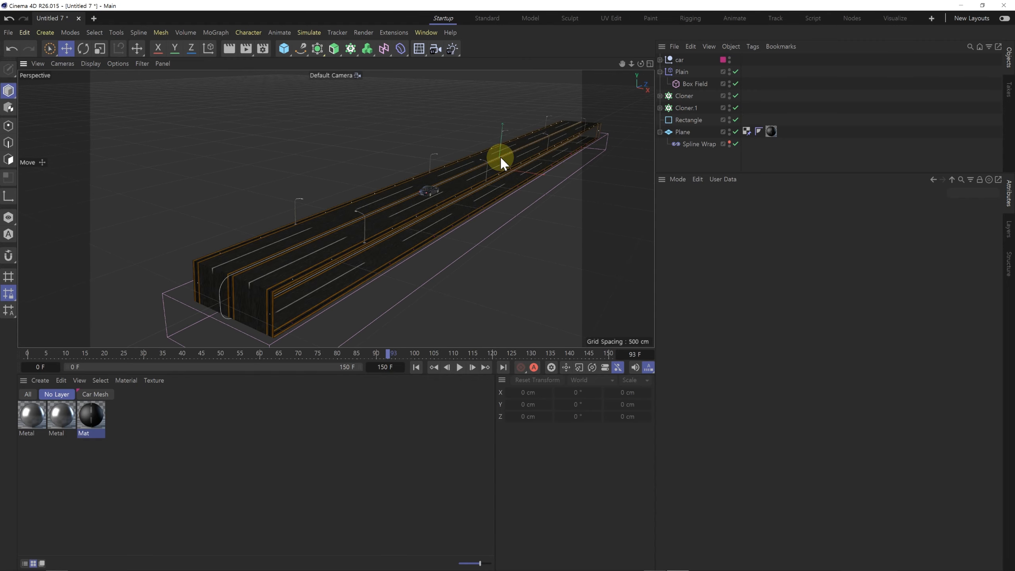
pyautogui.click(687, 120)
pyautogui.click(745, 206)
pyautogui.moveTo(742, 243); pyautogui.dragTo(748, 243)
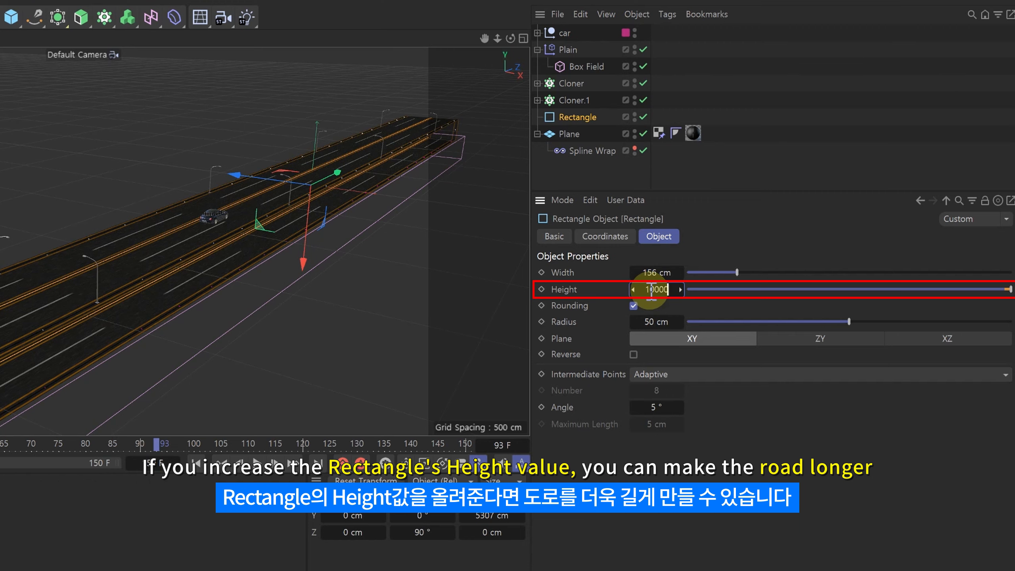
pyautogui.press('Return')
# Step: Inspect the lengthened road and play the animation to check the car and its spinning wheels up close
pyautogui.keyDown('alt'); pyautogui.moveTo(335, 187); pyautogui.dragTo(367, 143, button='middle'); pyautogui.keyUp('alt')
pyautogui.keyDown('alt'); pyautogui.moveTo(366, 143); pyautogui.dragTo(342, 156, button='right'); pyautogui.keyUp('alt')
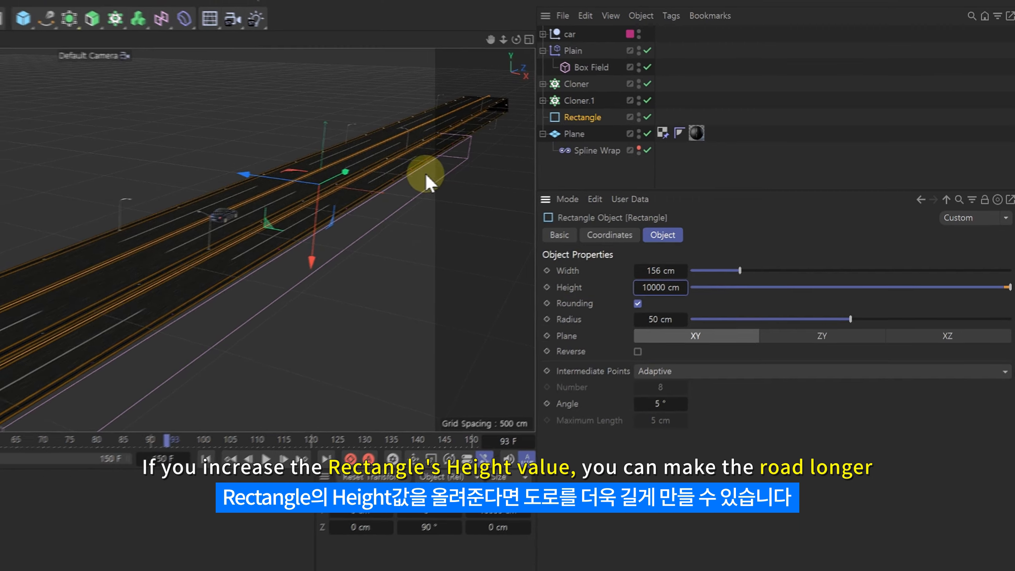
pyautogui.keyDown('alt'); pyautogui.moveTo(520, 149); pyautogui.dragTo(522, 147, button='right'); pyautogui.keyUp('alt')
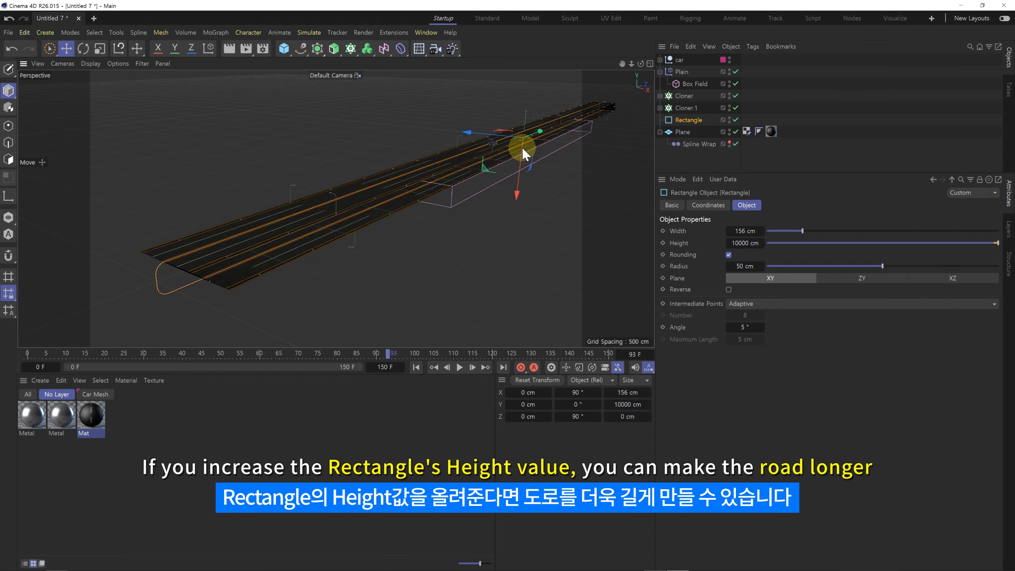
pyautogui.keyDown('alt'); pyautogui.moveTo(588, 116); pyautogui.dragTo(569, 130, button='middle'); pyautogui.keyUp('alt')
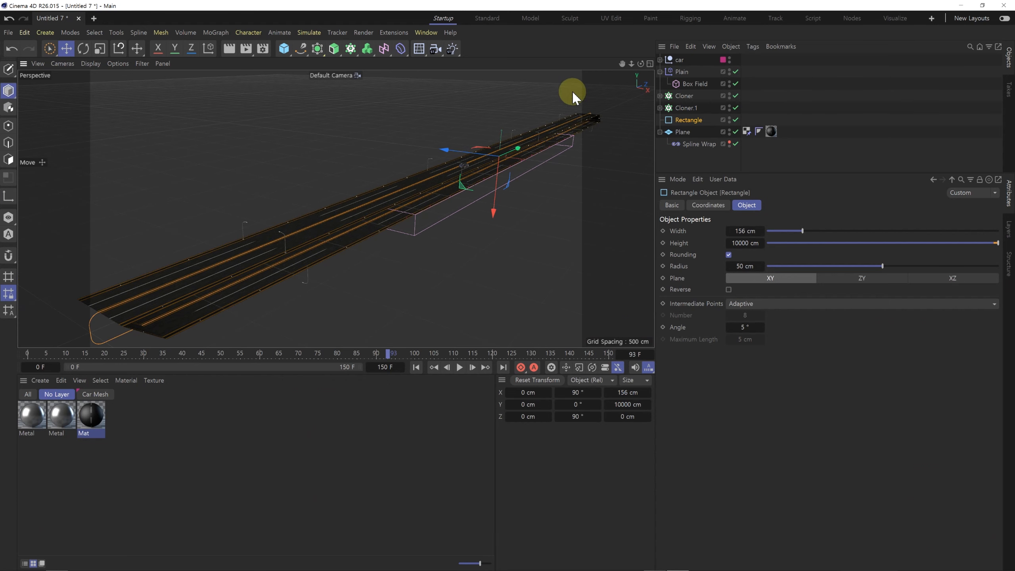
pyautogui.moveTo(464, 165)
pyautogui.keyDown('alt'); pyautogui.mouseDown(button='right')
pyautogui.moveTo(503, 158)
pyautogui.moveTo(471, 163)
pyautogui.mouseUp(button='right'); pyautogui.keyUp('alt')
pyautogui.keyDown('alt'); pyautogui.moveTo(446, 175); pyautogui.dragTo(339, 203, button='middle'); pyautogui.keyUp('alt')
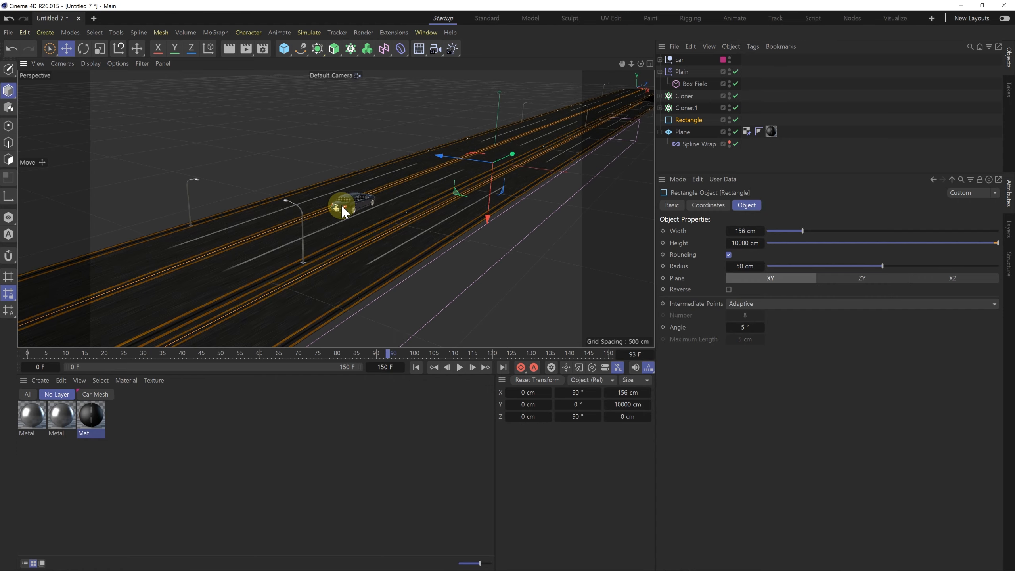
pyautogui.click(460, 368)
pyautogui.keyDown('alt'); pyautogui.moveTo(352, 219); pyautogui.dragTo(410, 176, button='right'); pyautogui.keyUp('alt')
pyautogui.keyDown('alt'); pyautogui.moveTo(410, 175); pyautogui.dragTo(414, 176); pyautogui.keyUp('alt')
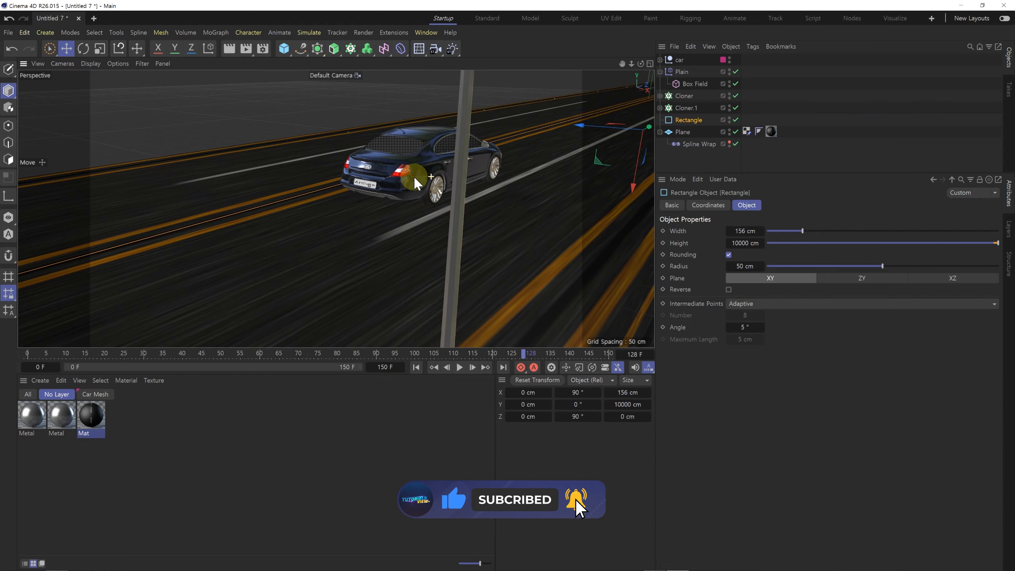
pyautogui.keyDown('alt'); pyautogui.moveTo(428, 172); pyautogui.dragTo(414, 209, button='right'); pyautogui.keyUp('alt')
pyautogui.click(459, 366)
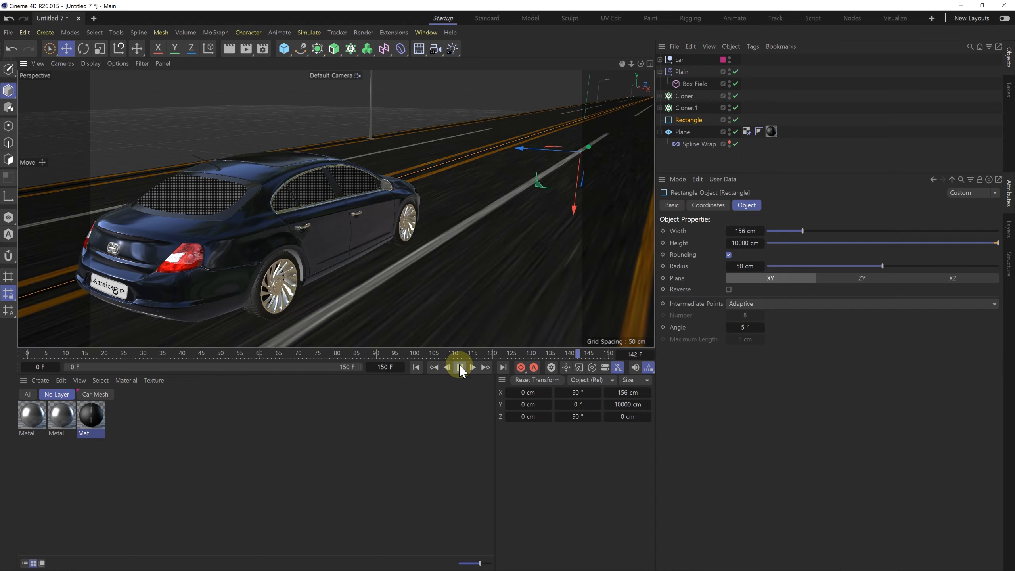
pyautogui.keyDown('alt'); pyautogui.moveTo(484, 191); pyautogui.dragTo(488, 192); pyautogui.keyUp('alt')
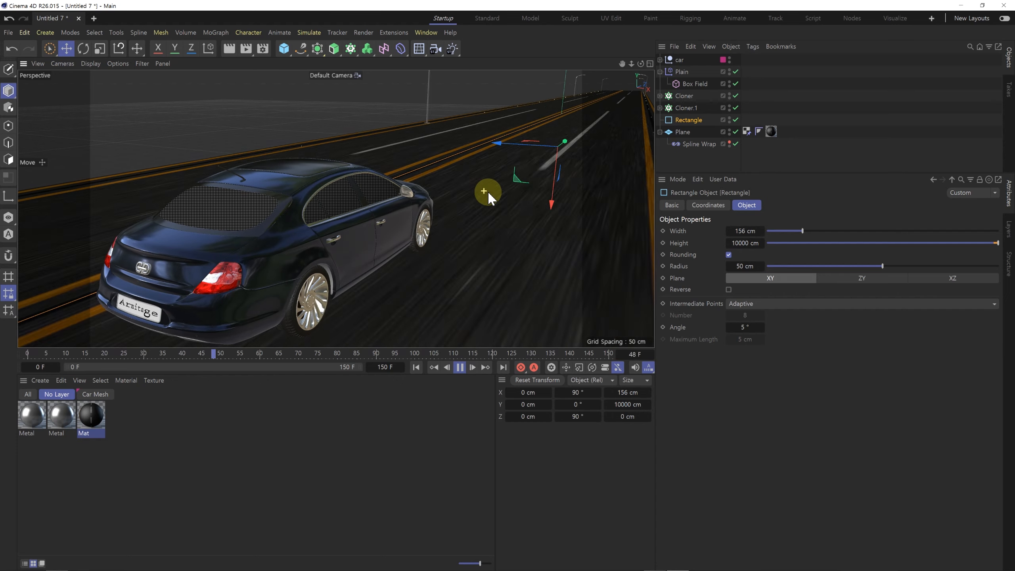
pyautogui.click(459, 367)
# Step: Clear the selection and collapse the hierarchies of the Plane and the Plain effector
pyautogui.scroll(-5, 468, 236)
pyautogui.keyDown('alt'); pyautogui.moveTo(469, 234); pyautogui.dragTo(348, 203); pyautogui.keyUp('alt')
pyautogui.click(530, 310)
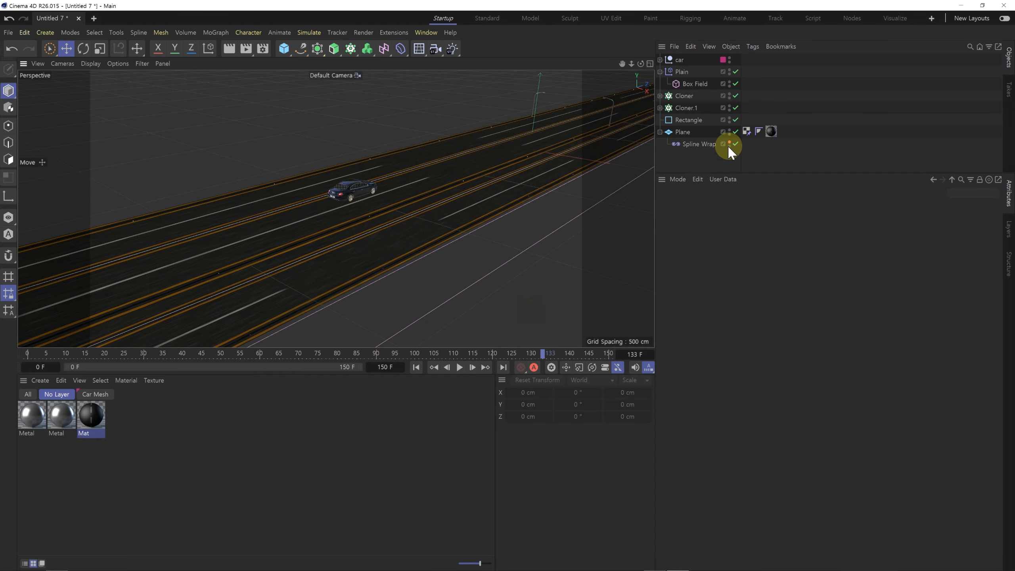
pyautogui.click(659, 132)
pyautogui.click(659, 72)
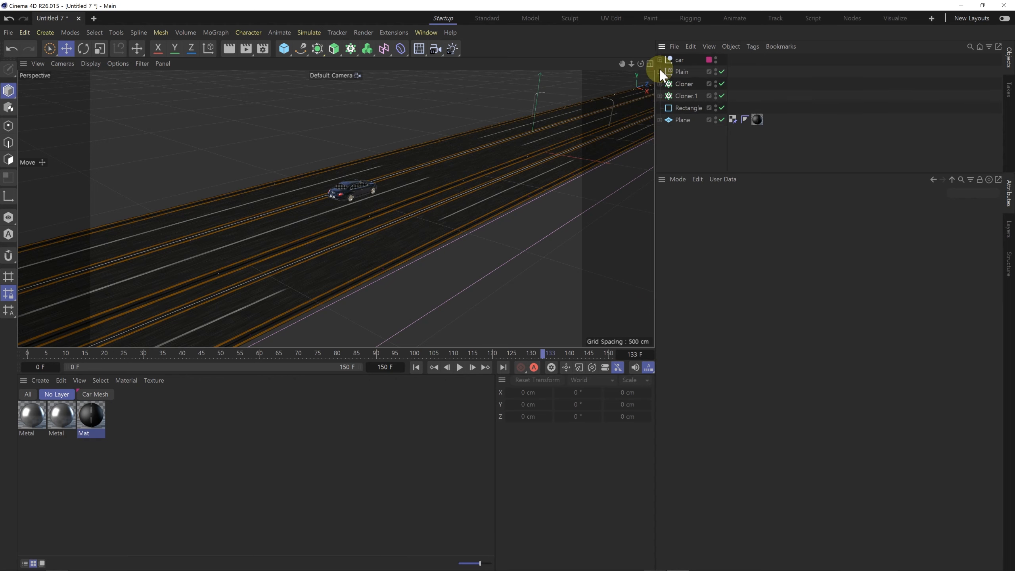
# Step: Create a null object and rename it car_null
pyautogui.keyDown('alt'); pyautogui.moveTo(375, 190); pyautogui.dragTo(297, 216, button='right'); pyautogui.keyUp('alt')
pyautogui.moveTo(386, 193)
pyautogui.keyDown('alt'); pyautogui.mouseDown()
pyautogui.moveTo(364, 193)
pyautogui.moveTo(379, 200)
pyautogui.mouseUp(); pyautogui.keyUp('alt')
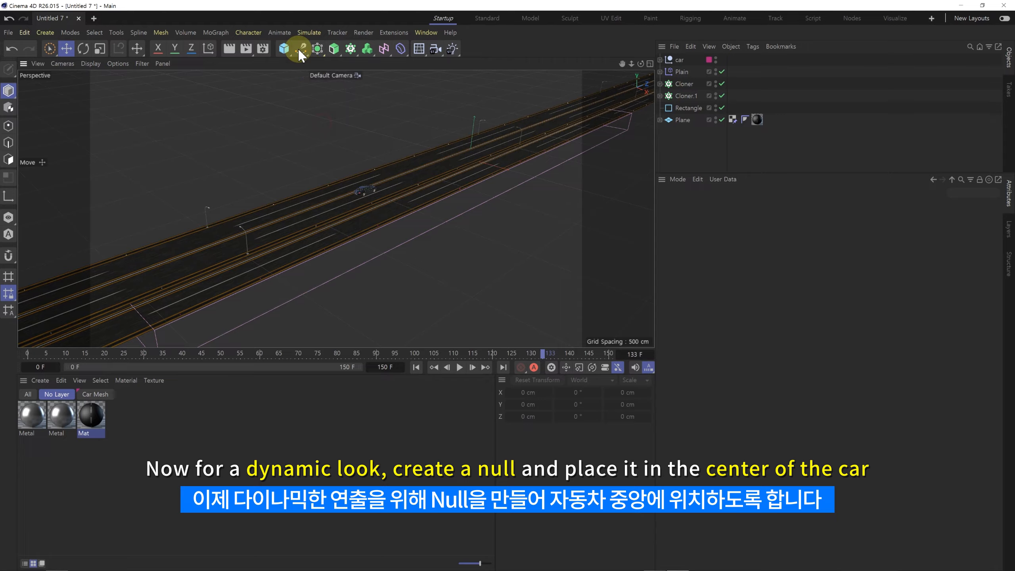
pyautogui.click(284, 50)
pyautogui.click(333, 86)
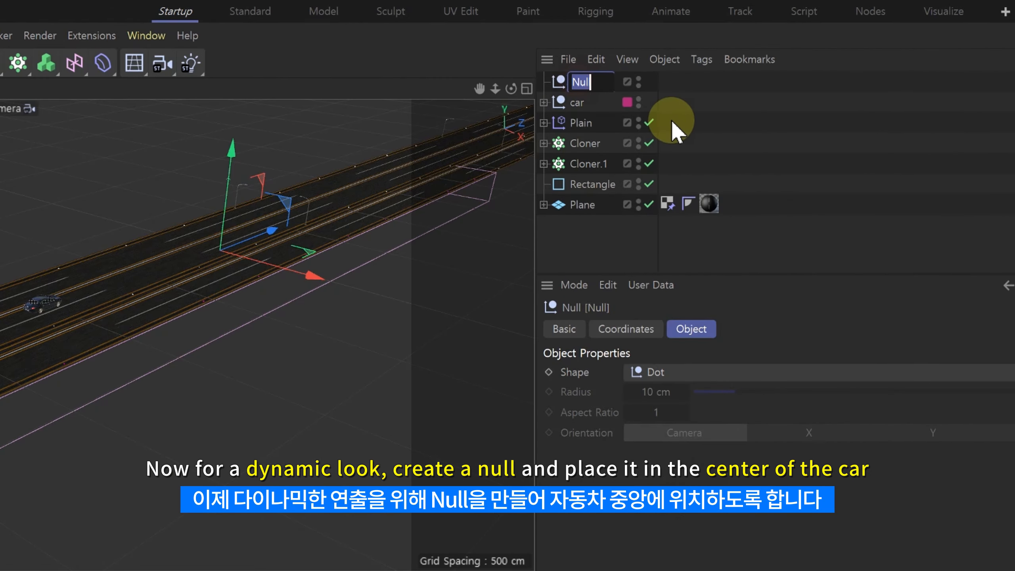
pyautogui.write('car_null')
pyautogui.press('Return')
pyautogui.click(763, 109)
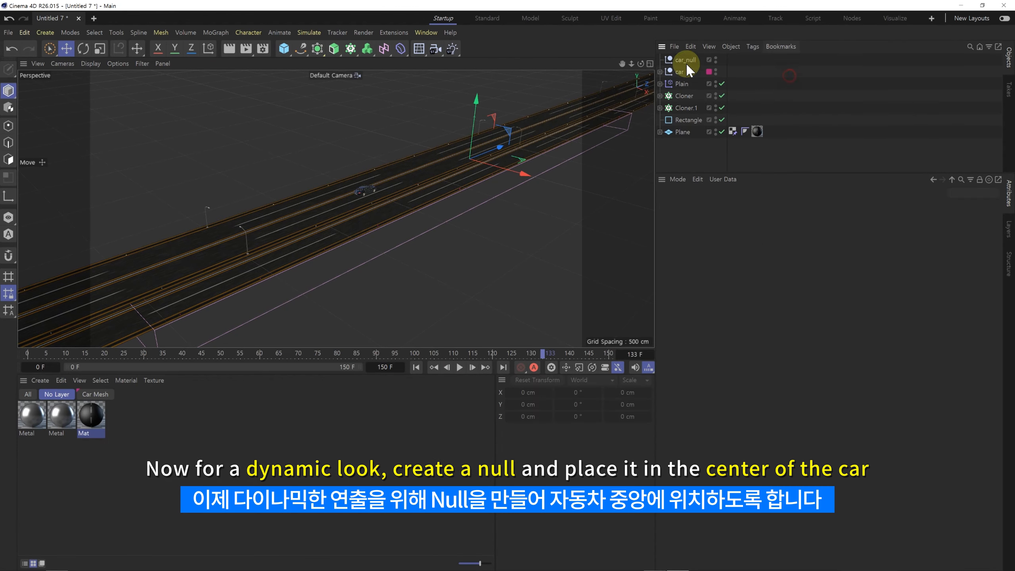
pyautogui.click(685, 60)
# Step: Move car_null to the centre of the car, aligning it in the perspective, front and top views
pyautogui.moveTo(484, 152); pyautogui.dragTo(368, 191)
pyautogui.scroll(5, 402, 196)
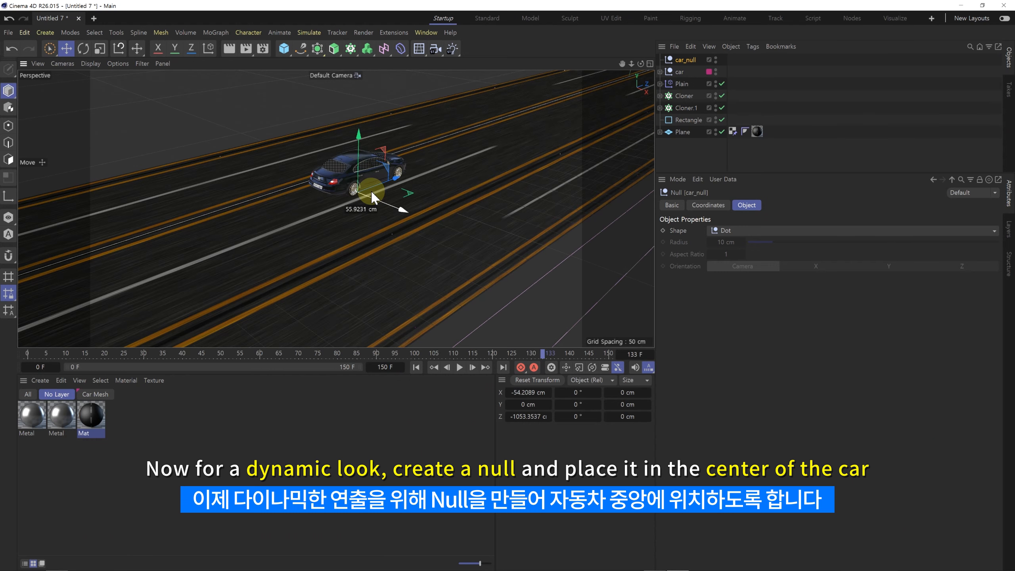
pyautogui.middleClick(367, 190)
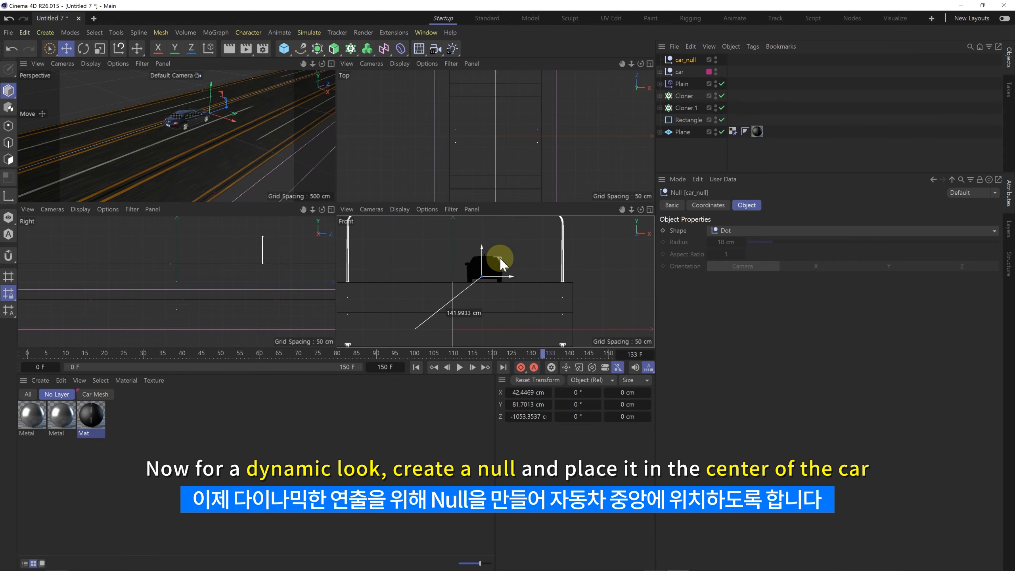
pyautogui.scroll(5, 498, 275)
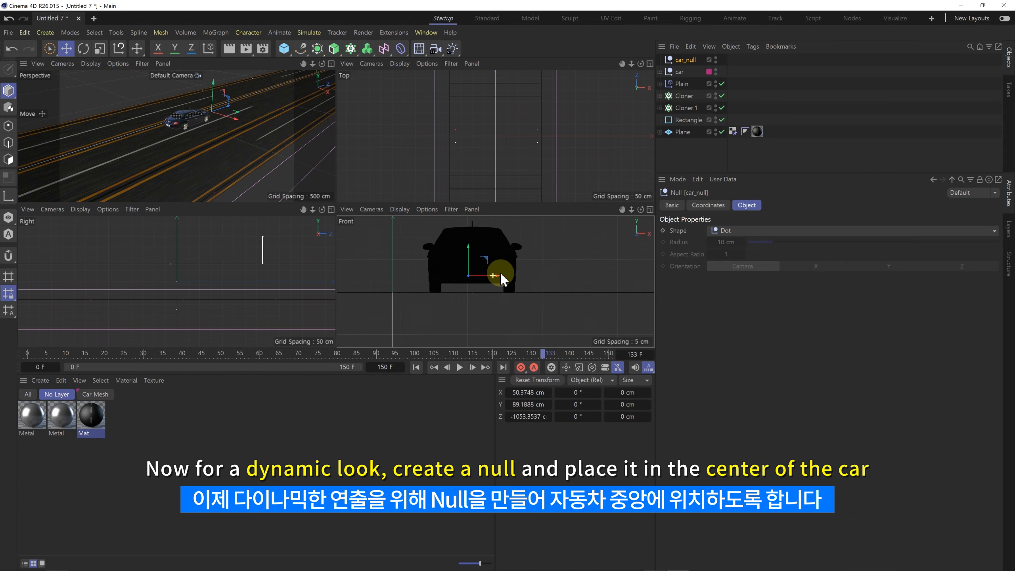
pyautogui.moveTo(497, 279); pyautogui.dragTo(501, 279)
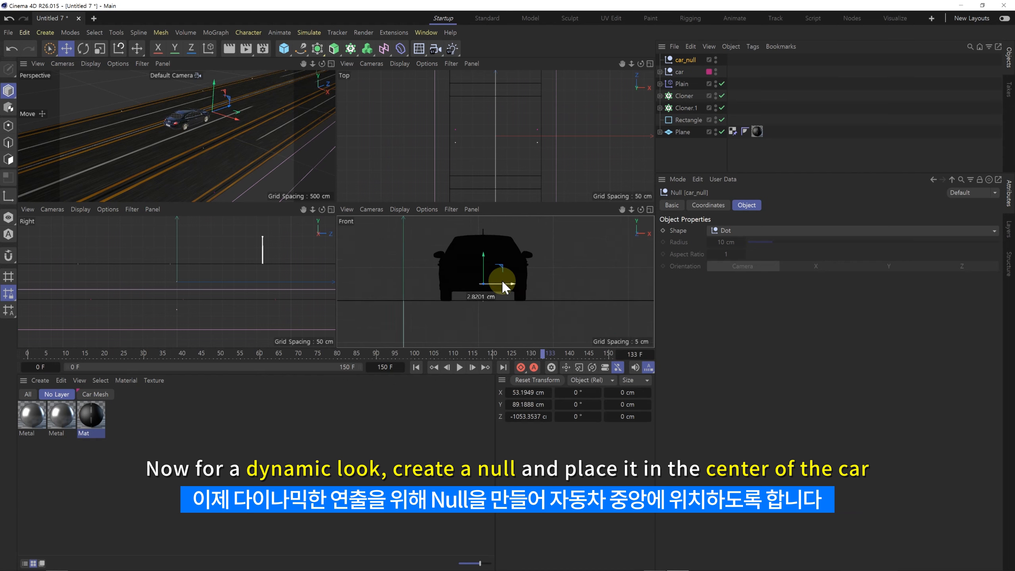
pyautogui.scroll(-5, 499, 156)
pyautogui.scroll(5, 528, 147)
pyautogui.moveTo(507, 124); pyautogui.dragTo(506, 136)
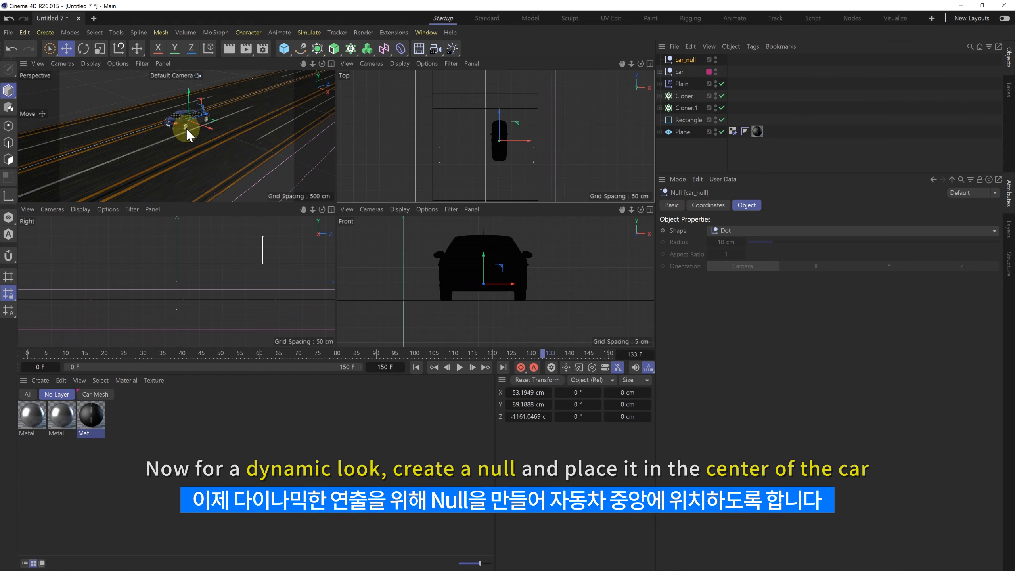
# Step: Frame the car from its rear side, create a camera from that view and make it a child of car_null
pyautogui.middleClick(188, 136)
pyautogui.scroll(6, 386, 182)
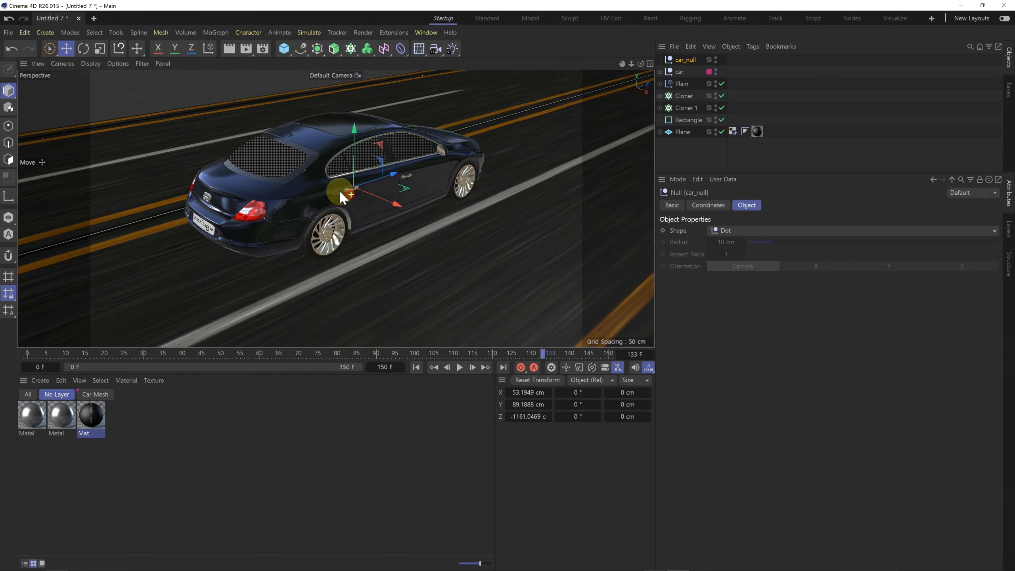
pyautogui.keyDown('alt'); pyautogui.moveTo(339, 190); pyautogui.dragTo(366, 200); pyautogui.keyUp('alt')
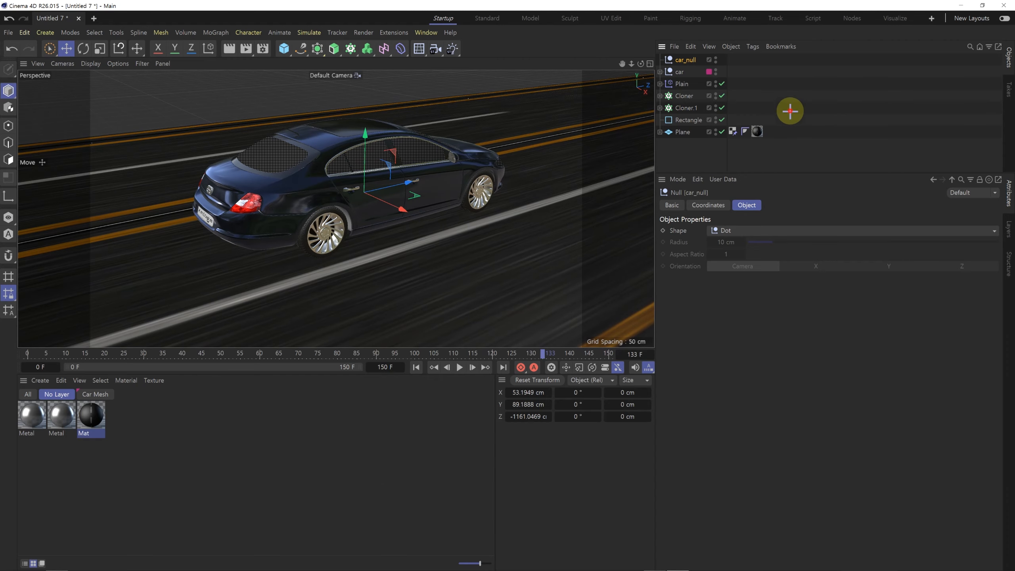
pyautogui.click(435, 49)
pyautogui.moveTo(674, 61); pyautogui.dragTo(681, 75)
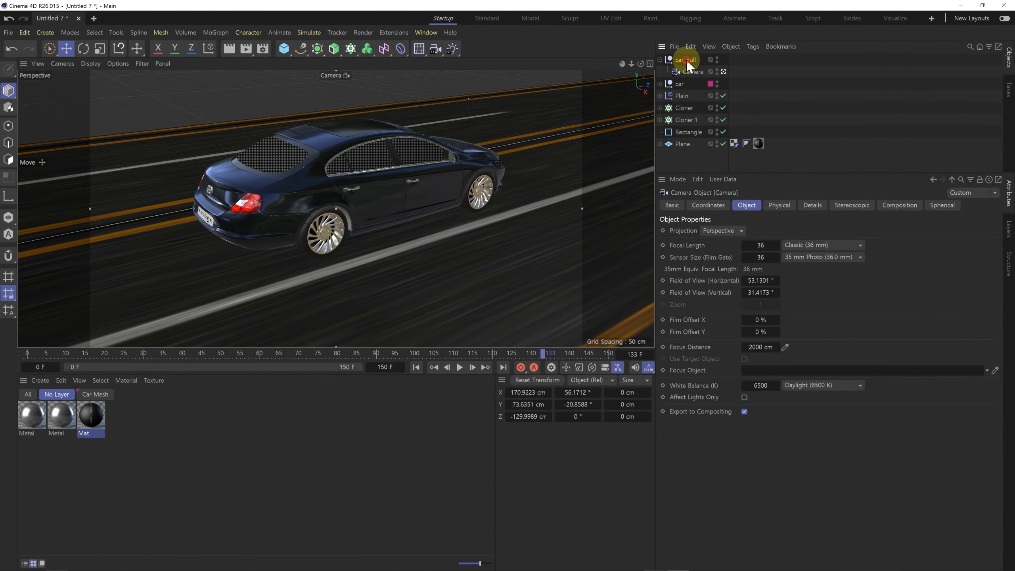
# Step: Pull the camera back to a wider framing with the car centred on the road
pyautogui.click(695, 72)
pyautogui.keyDown('alt'); pyautogui.moveTo(392, 197); pyautogui.dragTo(319, 216, button='right'); pyautogui.keyUp('alt')
pyautogui.keyDown('alt'); pyautogui.moveTo(371, 212); pyautogui.dragTo(363, 198, button='middle'); pyautogui.keyUp('alt')
pyautogui.keyDown('alt'); pyautogui.moveTo(360, 200); pyautogui.dragTo(357, 207); pyautogui.keyUp('alt')
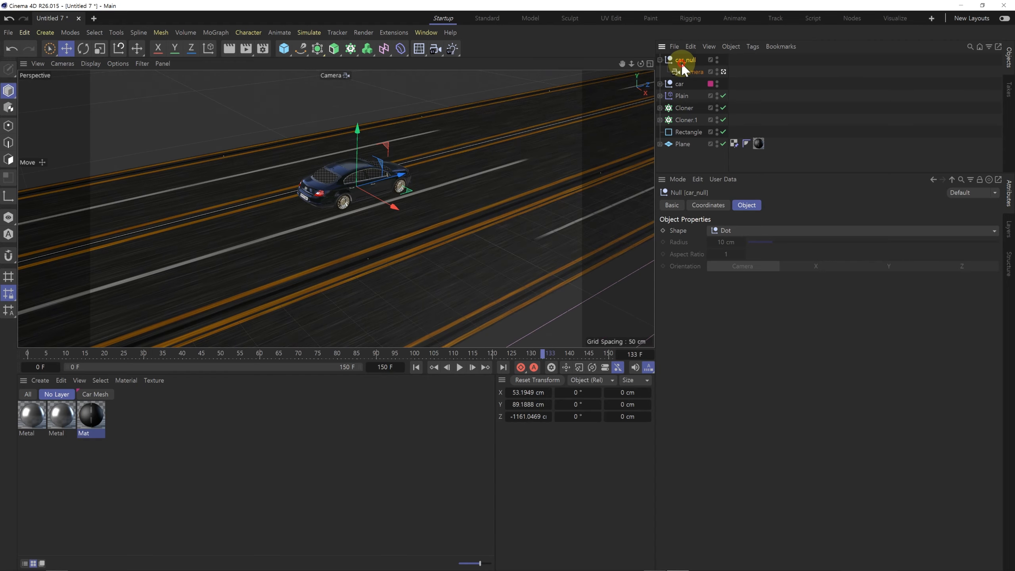
# Step: Set car_null's heading rotation to -117° and keyframe it at frame 0
pyautogui.click(705, 203)
pyautogui.moveTo(775, 245); pyautogui.dragTo(781, 245)
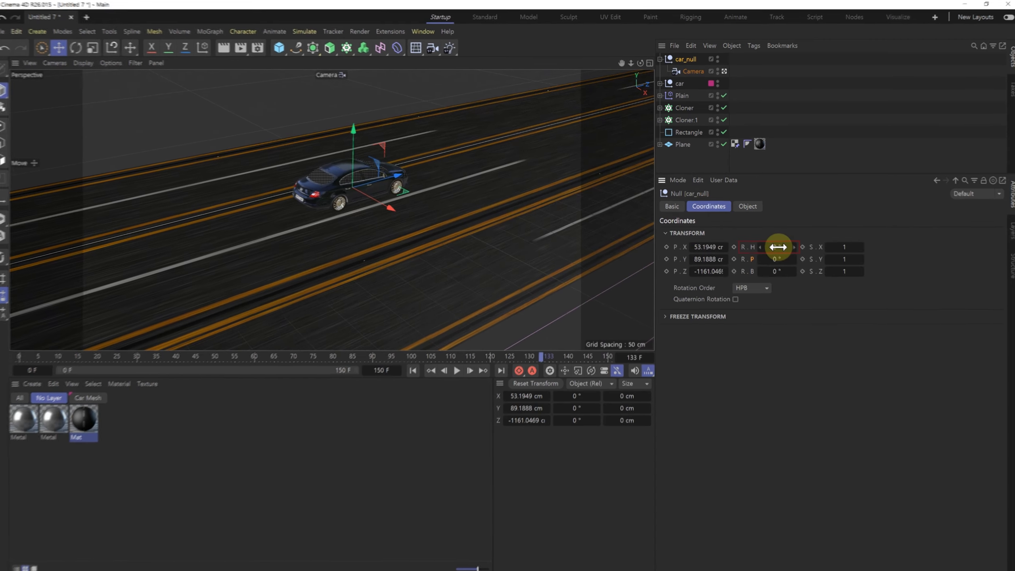
pyautogui.moveTo(812, 312); pyautogui.dragTo(767, 313)
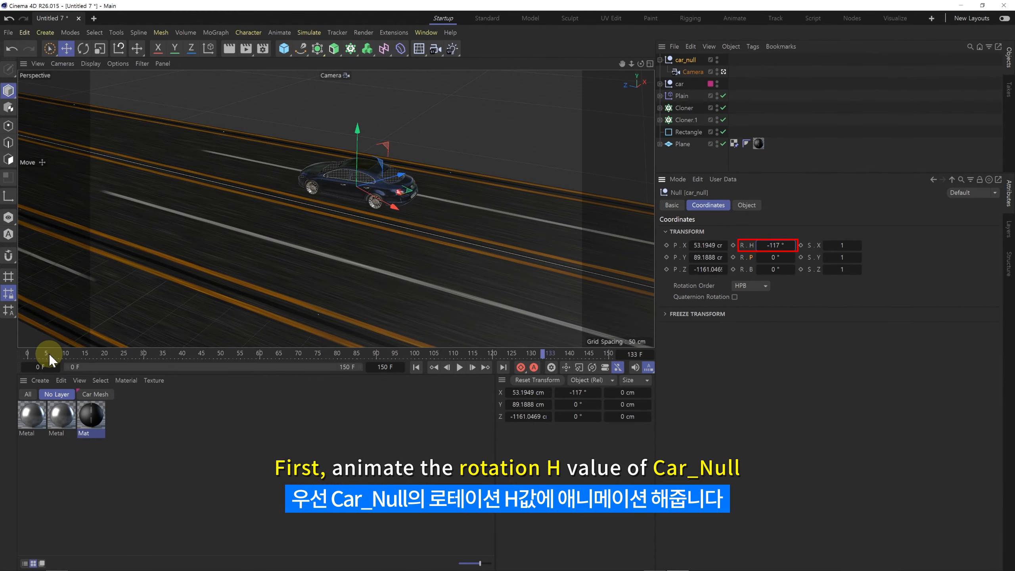
pyautogui.moveTo(48, 353); pyautogui.dragTo(19, 354)
pyautogui.click(733, 244)
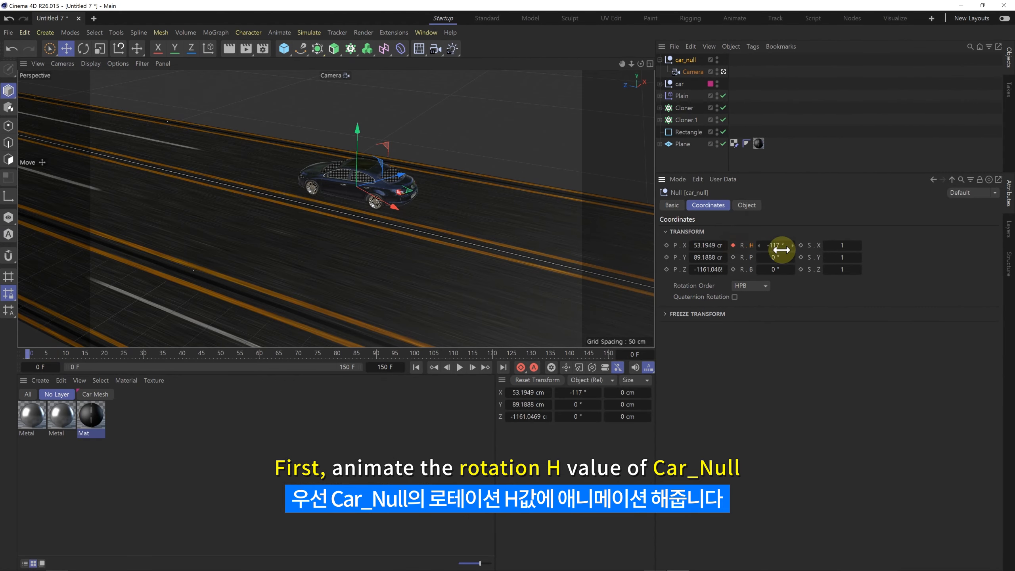
# Step: Set car_null's heading rotation to 102° at frame 150 and keyframe it
pyautogui.moveTo(419, 355); pyautogui.dragTo(650, 354)
pyautogui.moveTo(777, 248); pyautogui.dragTo(823, 247)
pyautogui.click(733, 247)
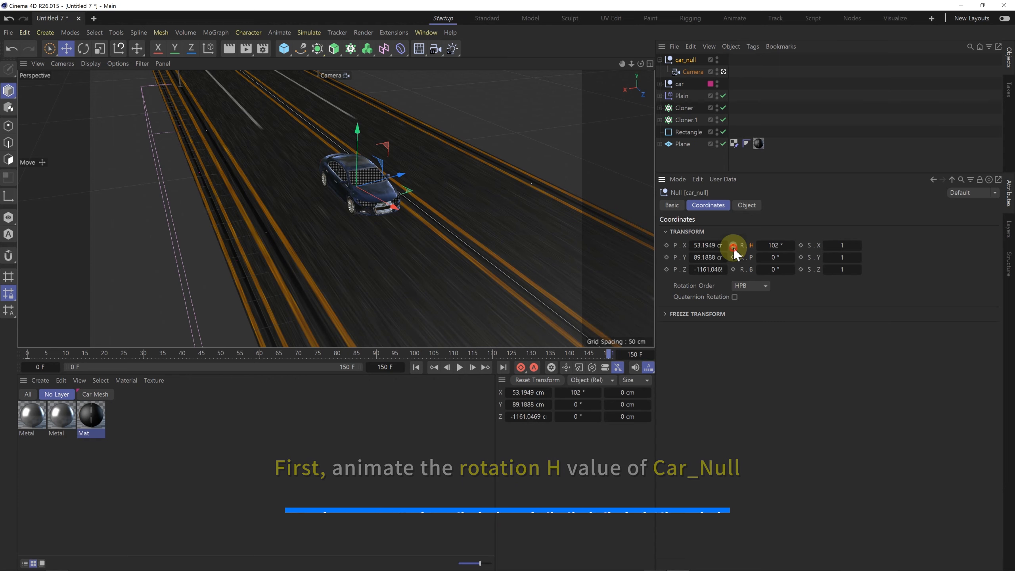
# Step: Play the animation from the start to check the camera orbiting around the car
pyautogui.click(418, 368)
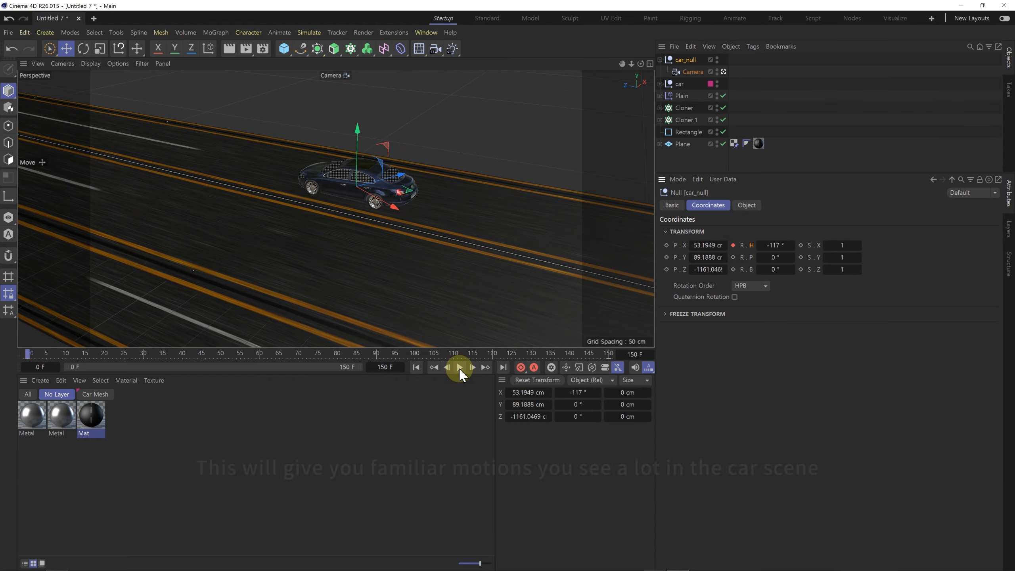
pyautogui.click(459, 367)
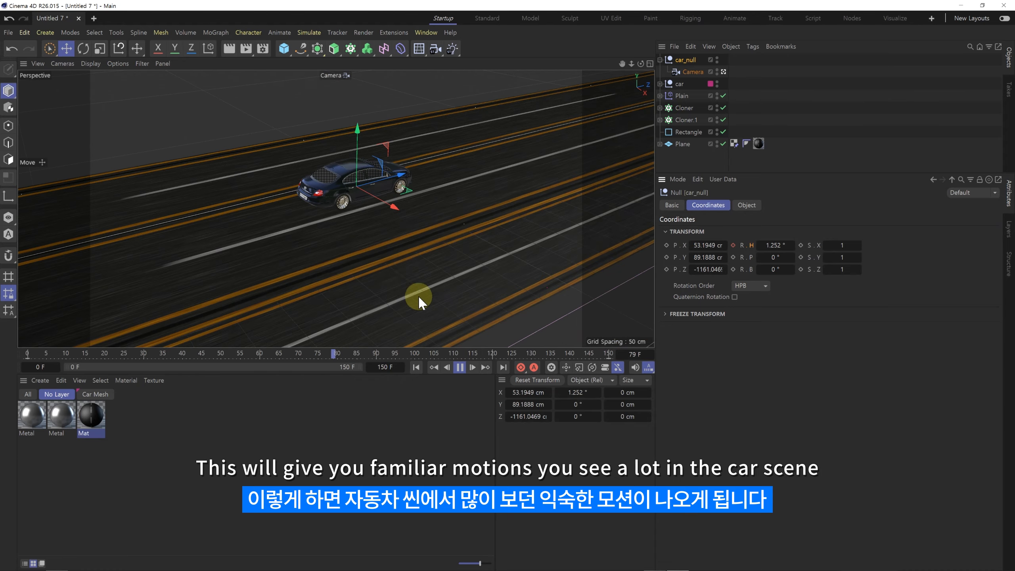
pyautogui.click(460, 367)
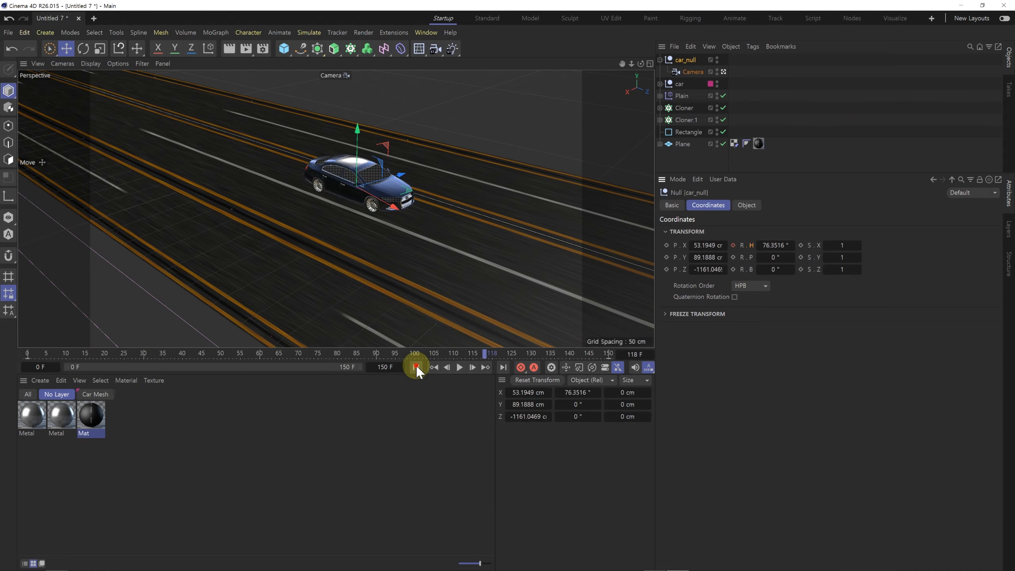
# Step: Move the camera away to about X 680, Y 319, Z -204 cm and keyframe its position and rotation at frame 0
pyautogui.click(416, 367)
pyautogui.click(689, 72)
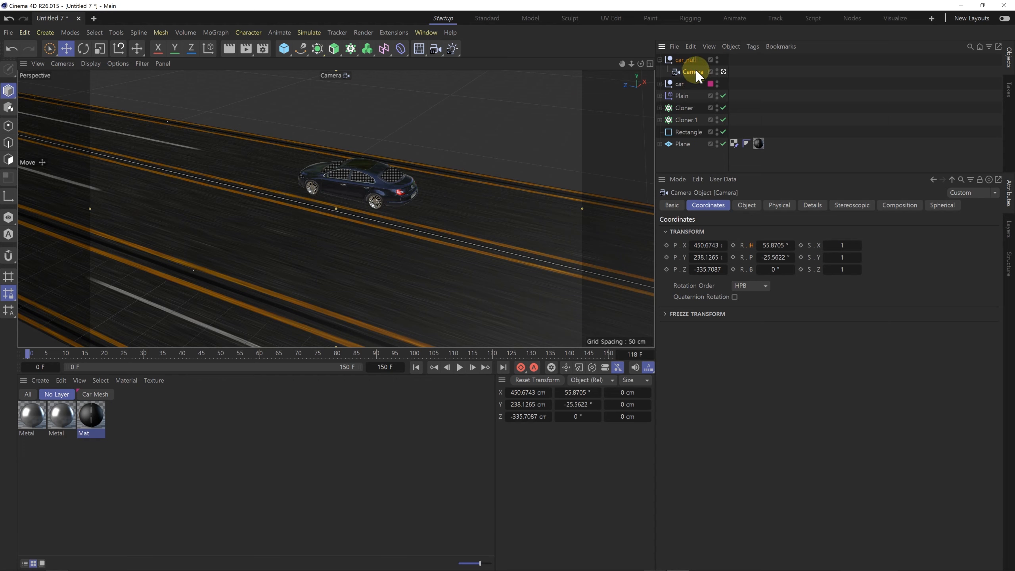
pyautogui.keyDown('alt'); pyautogui.moveTo(411, 199); pyautogui.dragTo(368, 198); pyautogui.keyUp('alt')
pyautogui.keyDown('alt'); pyautogui.moveTo(367, 197); pyautogui.dragTo(353, 200, button='right'); pyautogui.keyUp('alt')
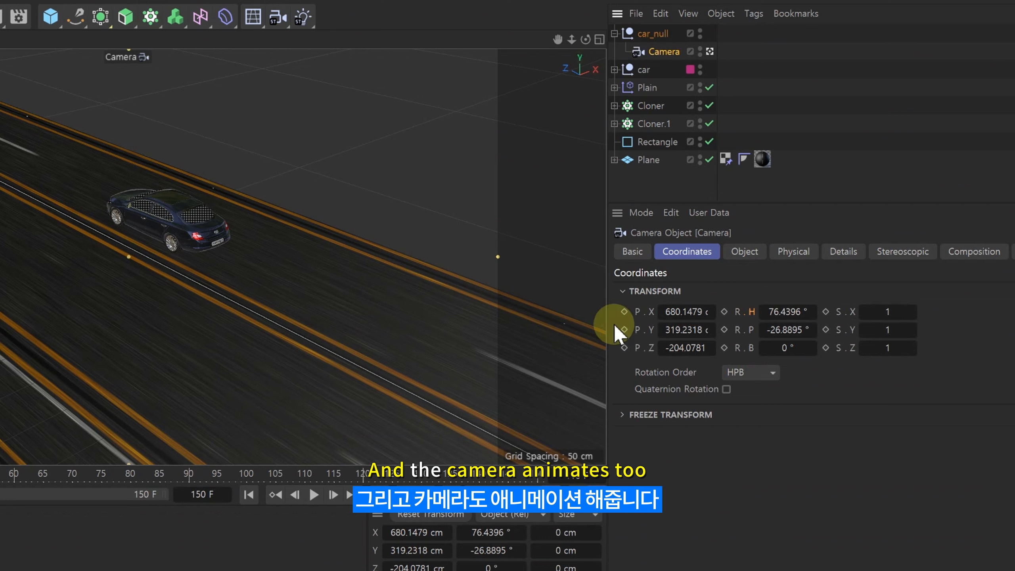
pyautogui.moveTo(723, 311); pyautogui.dragTo(726, 352)
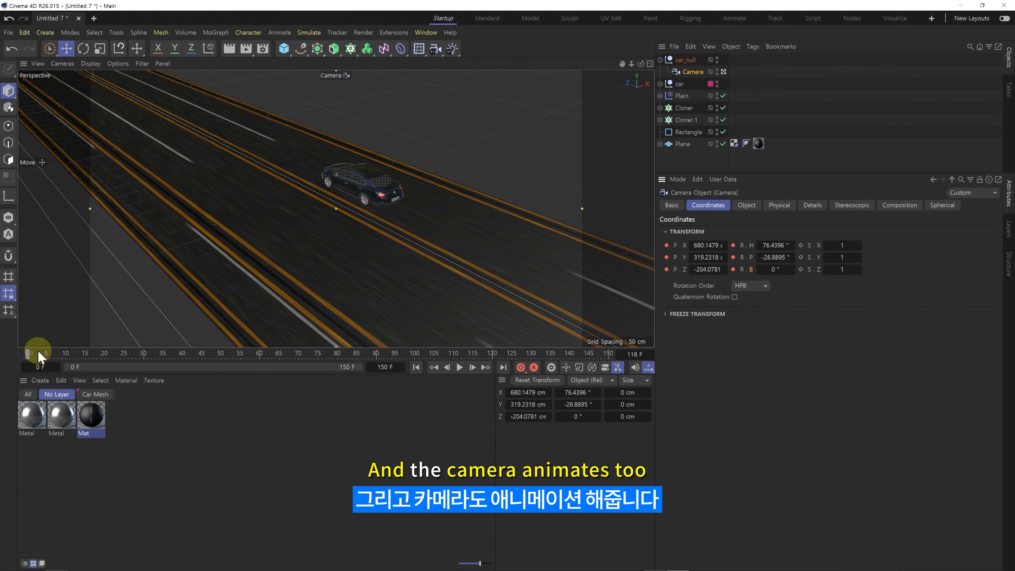
# Step: Move the camera close to the car's front, about X 148, Y 66, Z -148 cm, and keyframe its position and rotation at frame 150
pyautogui.moveTo(30, 354); pyautogui.dragTo(625, 365)
pyautogui.keyDown('alt'); pyautogui.moveTo(376, 201); pyautogui.dragTo(479, 192, button='right'); pyautogui.keyUp('alt')
pyautogui.keyDown('alt'); pyautogui.moveTo(373, 202); pyautogui.dragTo(408, 219); pyautogui.keyUp('alt')
pyautogui.keyDown('alt'); pyautogui.moveTo(404, 219); pyautogui.dragTo(423, 220, button='middle'); pyautogui.keyUp('alt')
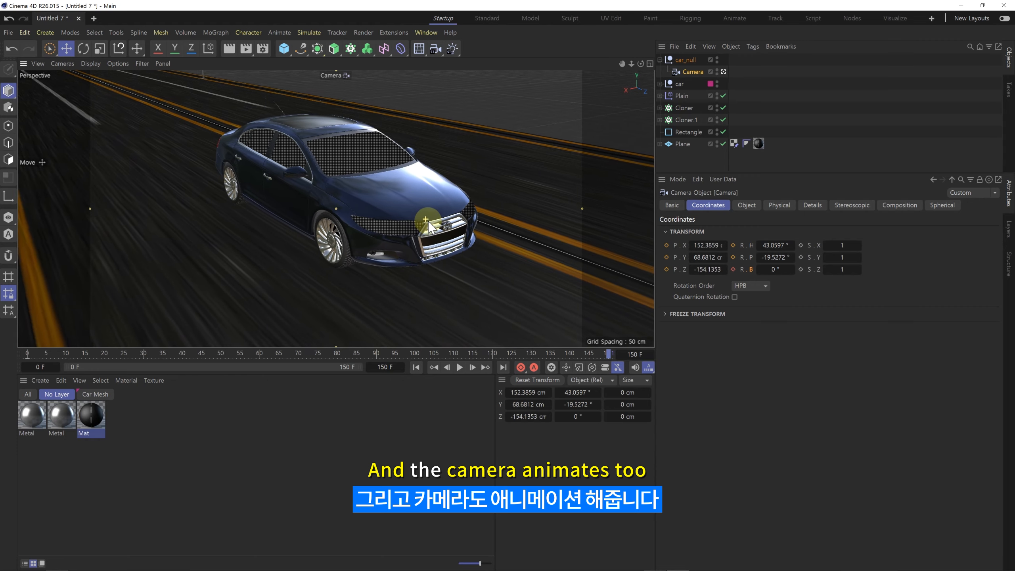
pyautogui.click(666, 246)
pyautogui.click(666, 258)
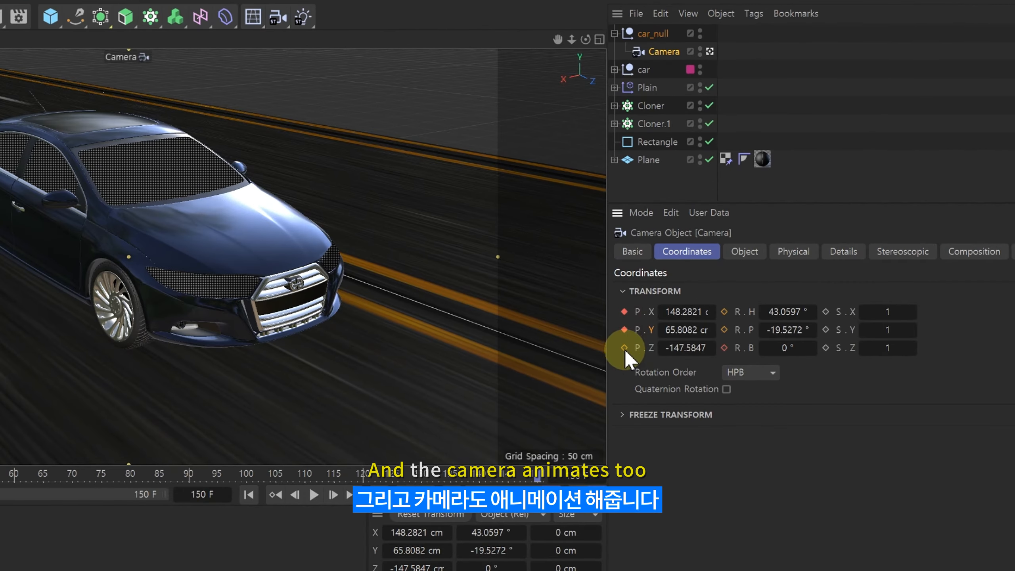
pyautogui.click(724, 312)
pyautogui.click(724, 329)
pyautogui.click(723, 348)
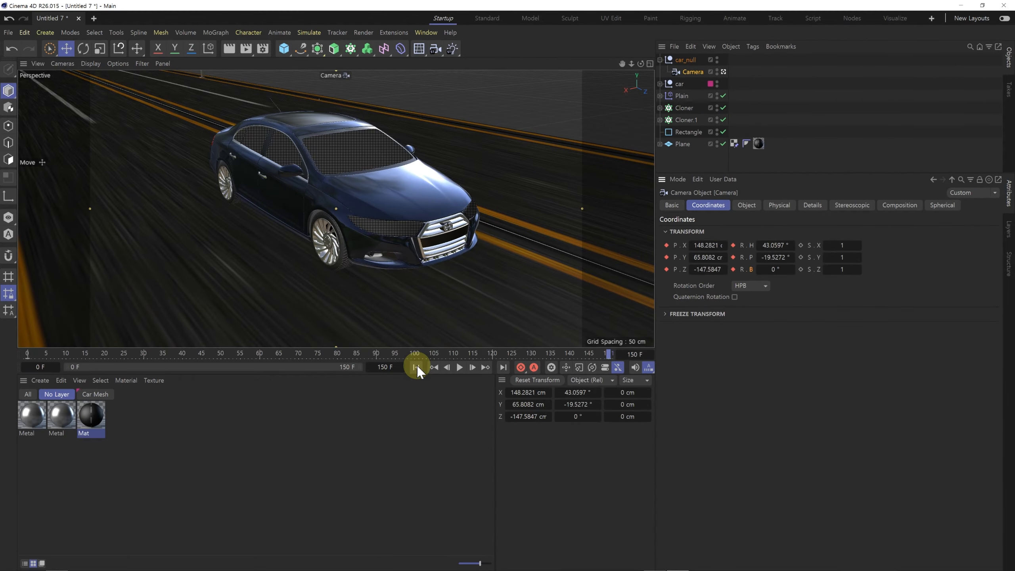
# Step: Play the animation from the start to check the camera moving in towards the car
pyautogui.click(416, 367)
pyautogui.click(459, 367)
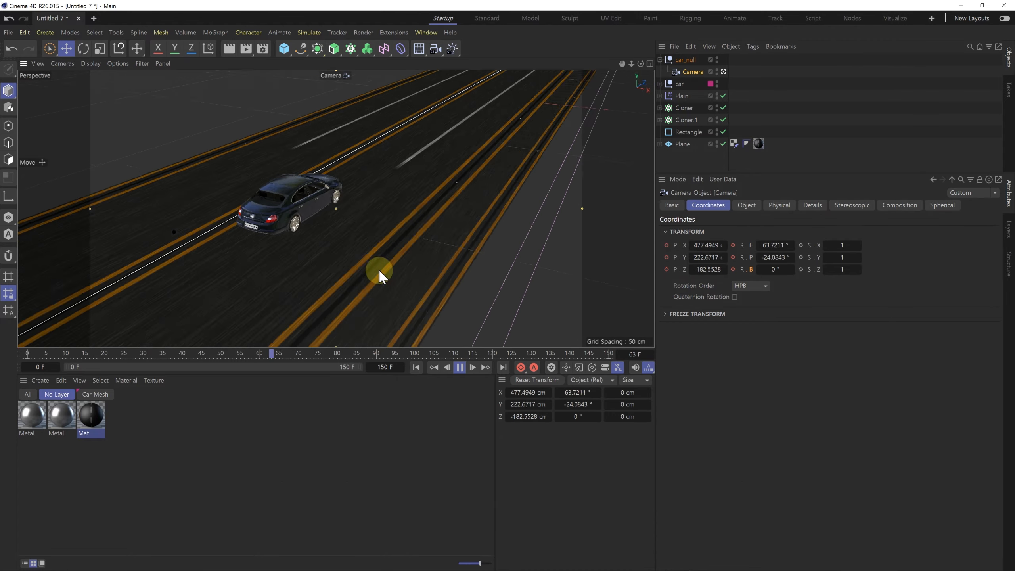
pyautogui.click(458, 366)
# Step: Animate car_null's pitch rotation from -69° at frame 0 to 0° at frame 150, and return to the first frame
pyautogui.click(416, 367)
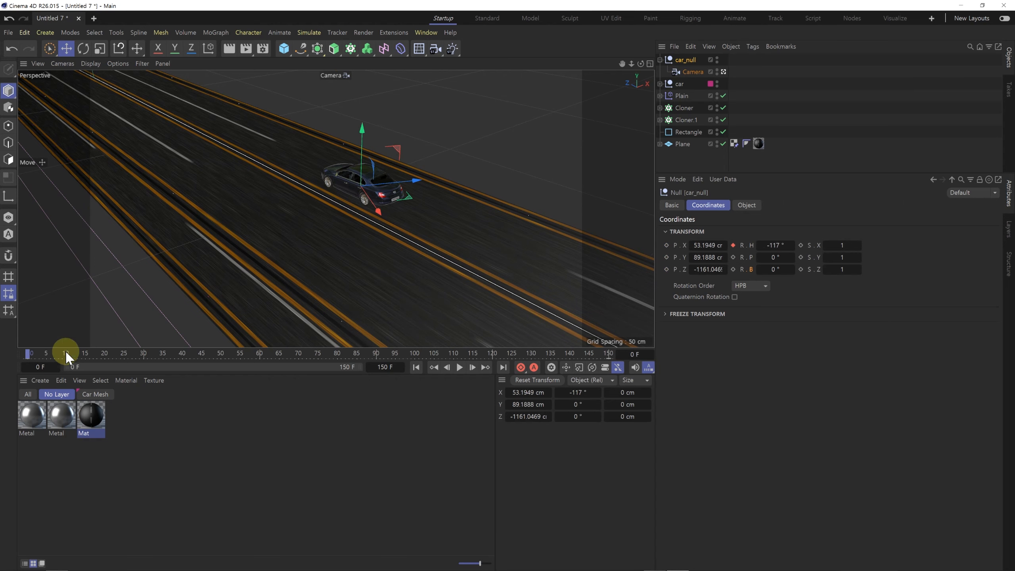
pyautogui.moveTo(789, 260); pyautogui.dragTo(767, 260)
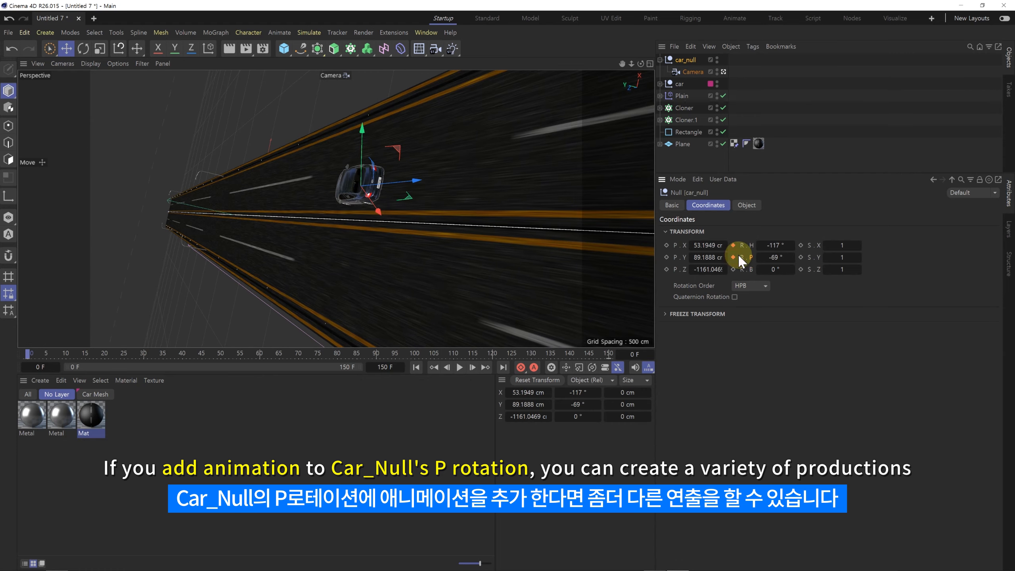
pyautogui.moveTo(513, 355); pyautogui.dragTo(608, 354)
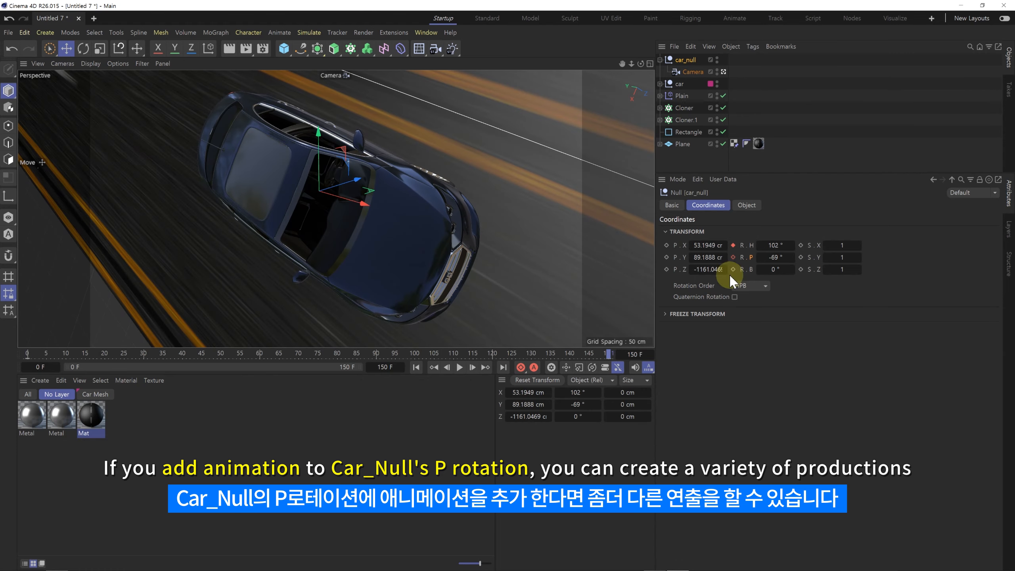
pyautogui.write('0')
pyautogui.press('Return')
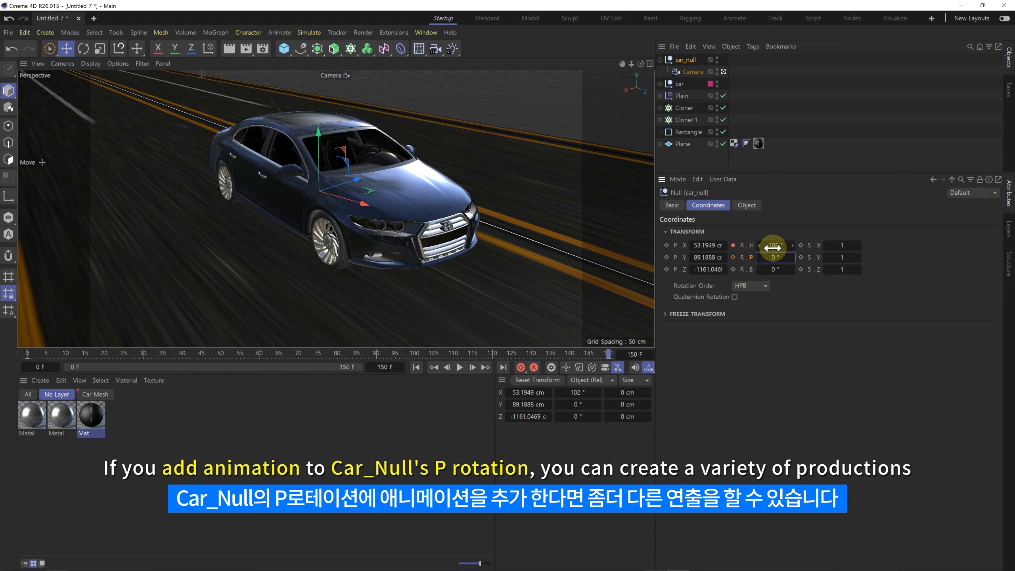
pyautogui.click(415, 367)
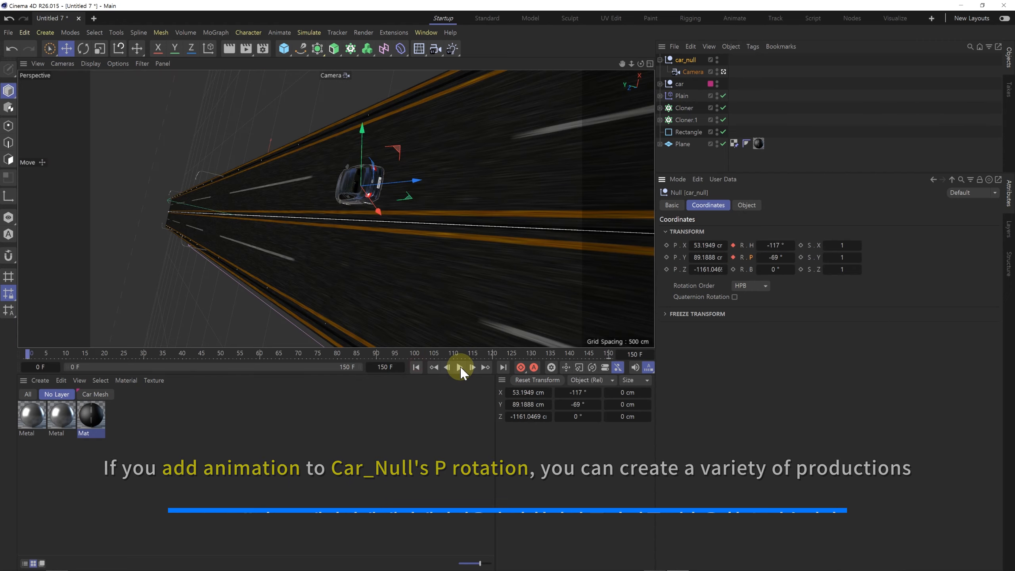